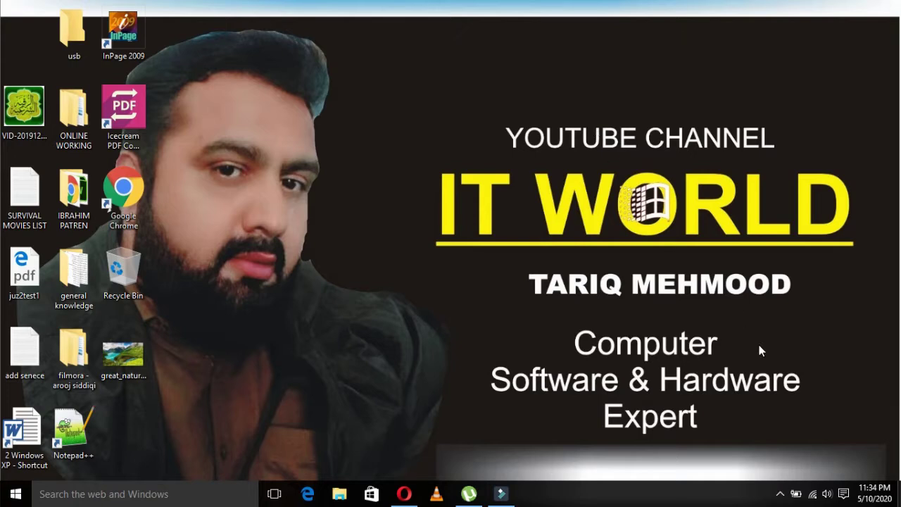
Peek at the hidden notification icons, then search the Start menu for winword
{"action": "left_click", "coordinate": [780, 495]}
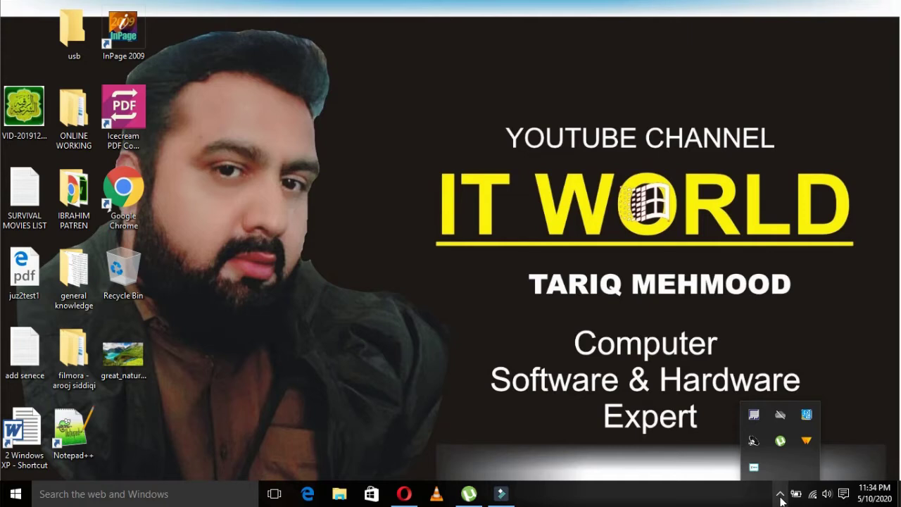
{"action": "left_click", "coordinate": [536, 416]}
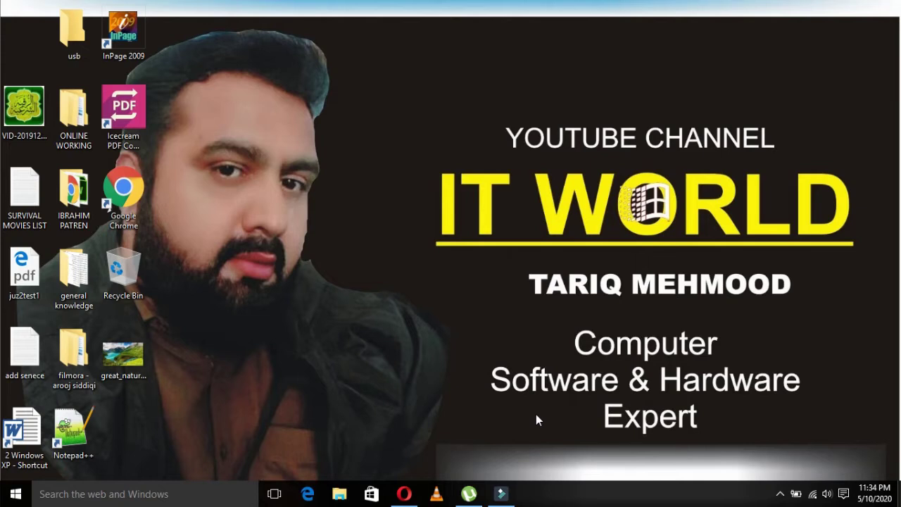
{"action": "key", "text": "super"}
{"action": "type", "text": "winwor"}
Launch Word 2013 from the search results and dismiss the Office Activation Wizard
{"action": "key", "text": "Return"}
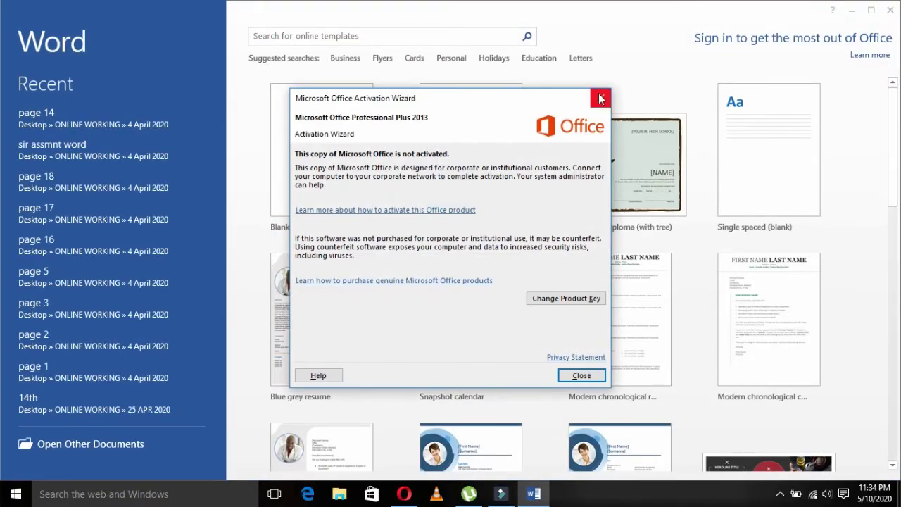
{"action": "left_click", "coordinate": [601, 97]}
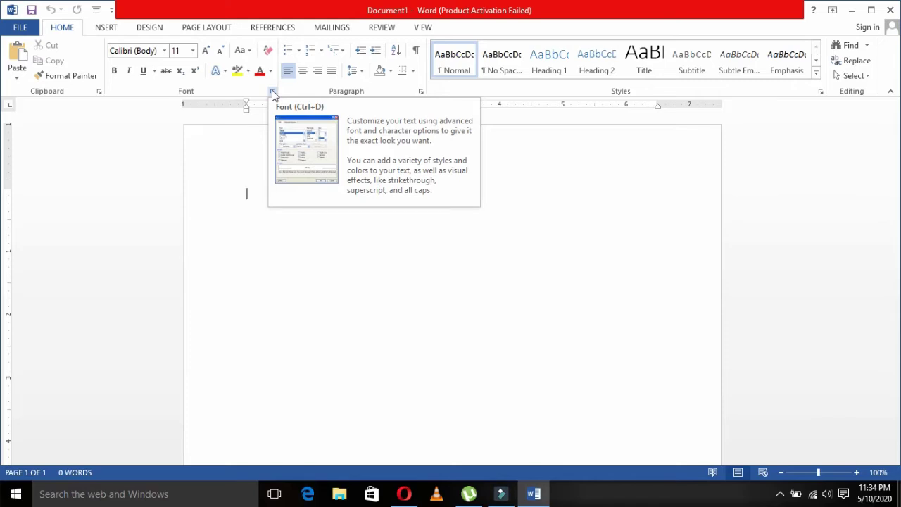
{"action": "left_click", "coordinate": [273, 93]}
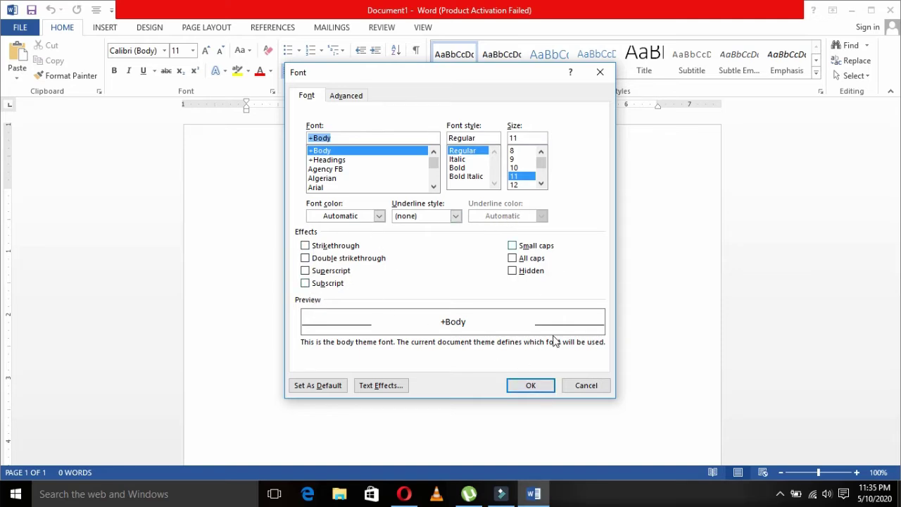
{"action": "left_click", "coordinate": [584, 386]}
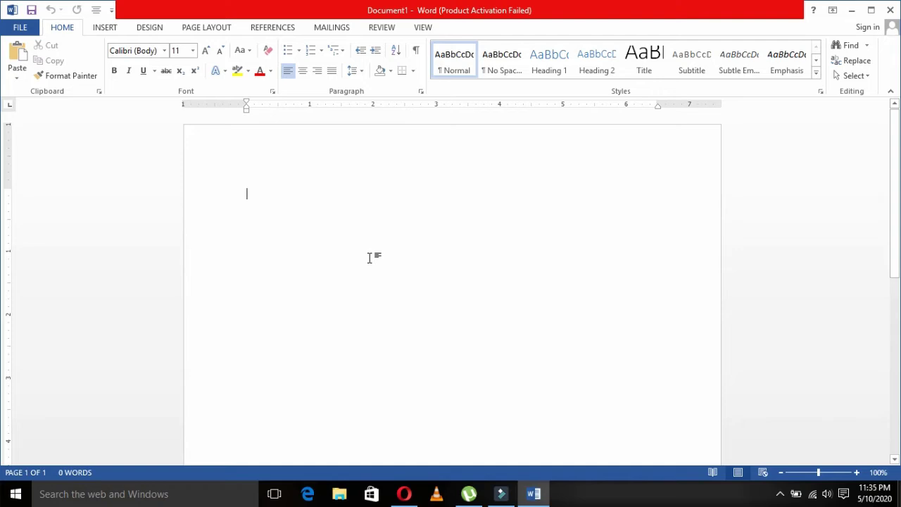
Type the person's two-word name in capitals, enlarging it to 50 pt
{"action": "type", "text": "TARIQ"}
{"action": "key", "text": "shift+Left"}
{"action": "key", "text": "shift+Left"}
{"action": "key", "text": "shift+Left"}
{"action": "key", "text": "shift+Left"}
{"action": "key", "text": "shift+Left"}
{"action": "key", "text": "ctrl+bracketright"}
{"action": "key", "text": "ctrl+bracketright"}
{"action": "key", "text": "ctrl+bracketright"}
{"action": "key", "text": "ctrl+bracketright"}
{"action": "key", "text": "ctrl+bracketright"}
{"action": "key", "text": "ctrl+bracketright"}
{"action": "key", "text": "ctrl+bracketright"}
{"action": "key", "text": "ctrl+bracketright"}
{"action": "key", "text": "ctrl+bracketright"}
{"action": "key", "text": "ctrl+bracketright"}
{"action": "key", "text": "ctrl+bracketright"}
{"action": "key", "text": "ctrl+bracketright"}
{"action": "key", "text": "Right"}
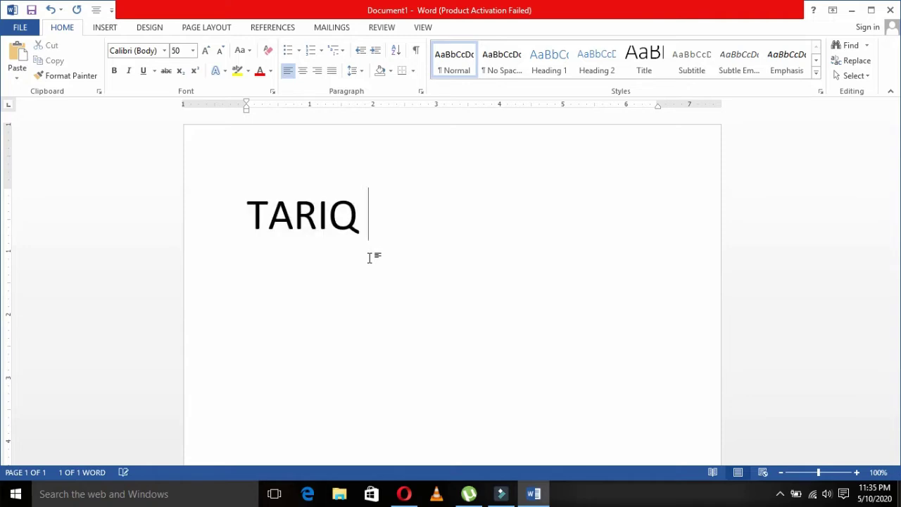
{"action": "type", "text": "MEHMOOD"}
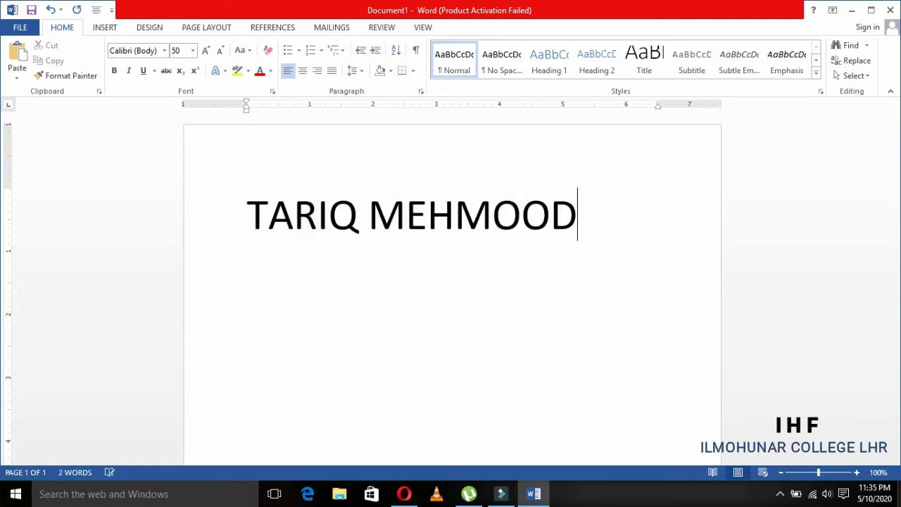
Select the whole name line and bring up the Font dialog for it
{"action": "key", "text": "shift+Left"}
{"action": "key", "text": "ctrl+shift+Left"}
{"action": "key", "text": "ctrl+shift+Left"}
{"action": "key", "text": "ctrl+a"}
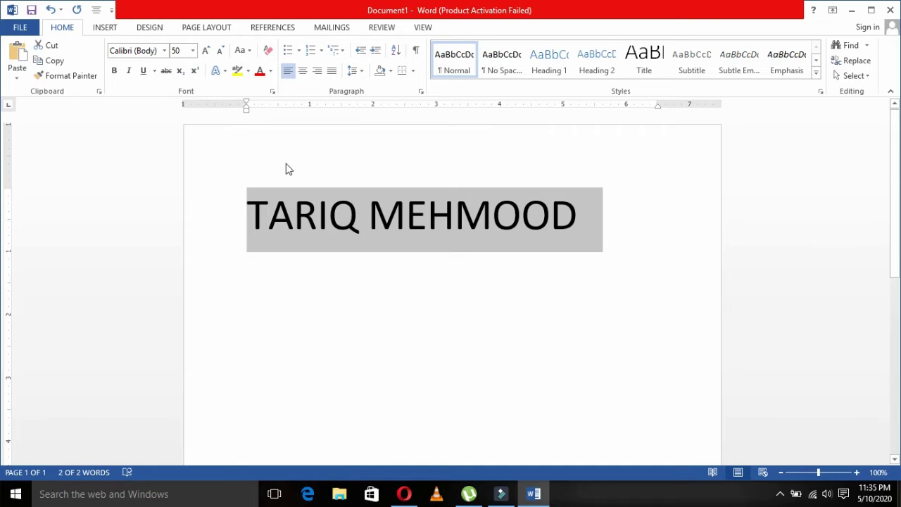
{"action": "key", "text": "ctrl+d"}
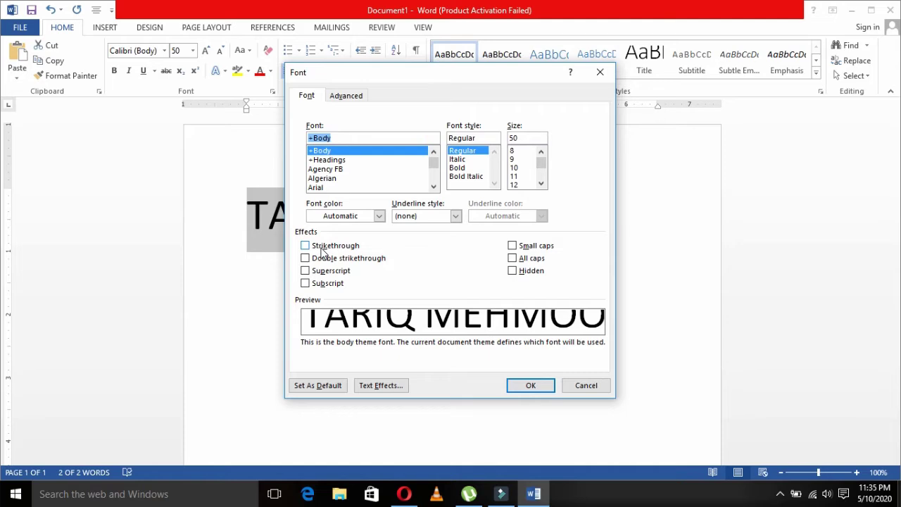
Apply strikethrough to the name, then change it to double strikethrough
{"action": "left_click", "coordinate": [322, 248]}
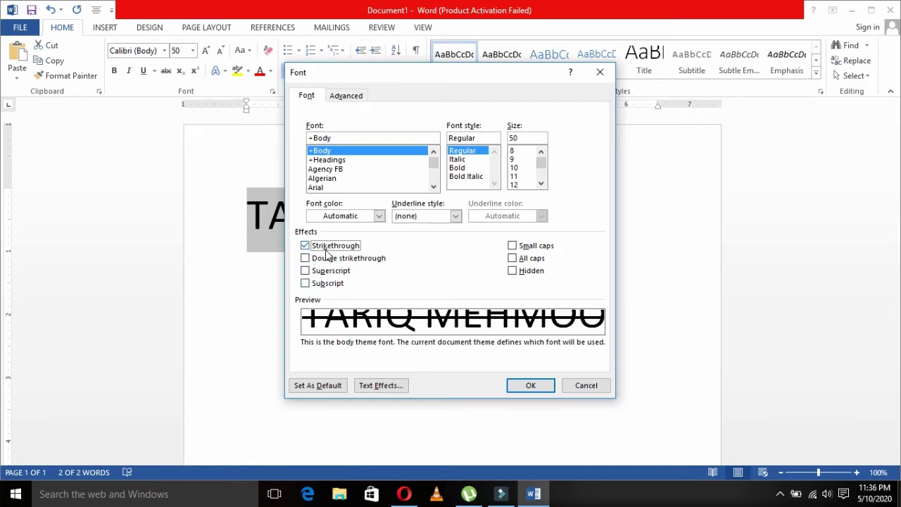
{"action": "left_click", "coordinate": [533, 387]}
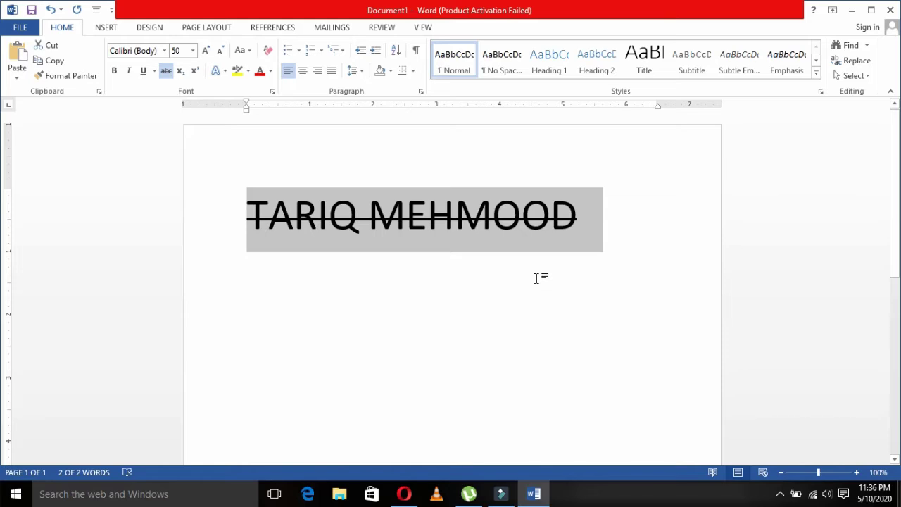
{"action": "key", "text": "ctrl+d"}
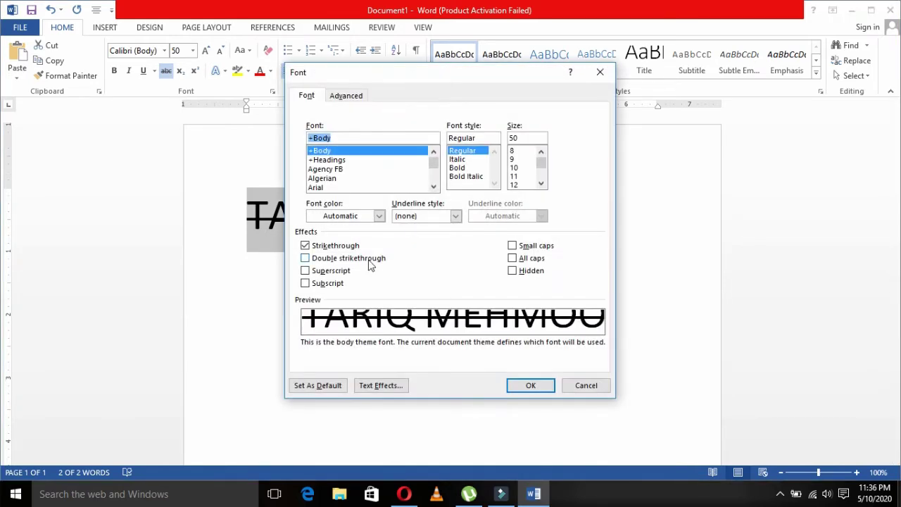
{"action": "left_click", "coordinate": [371, 261]}
{"action": "left_click", "coordinate": [530, 386]}
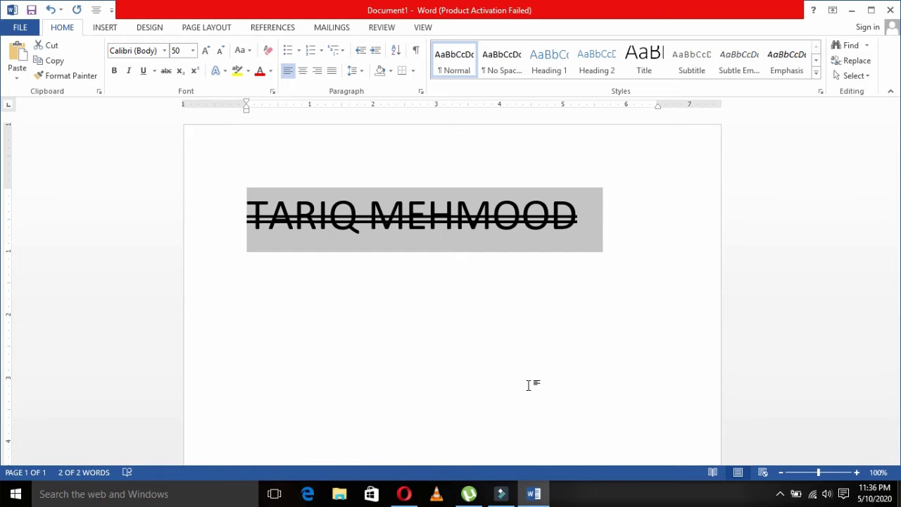
Try removing double strikethrough, cancel the Font dialog, and delete the name
{"action": "key", "text": "ctrl+d"}
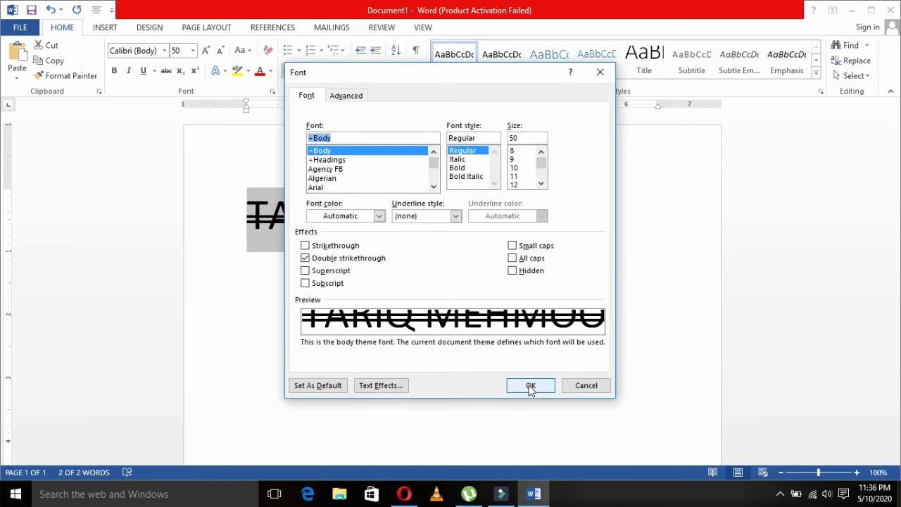
{"action": "left_click", "coordinate": [331, 258]}
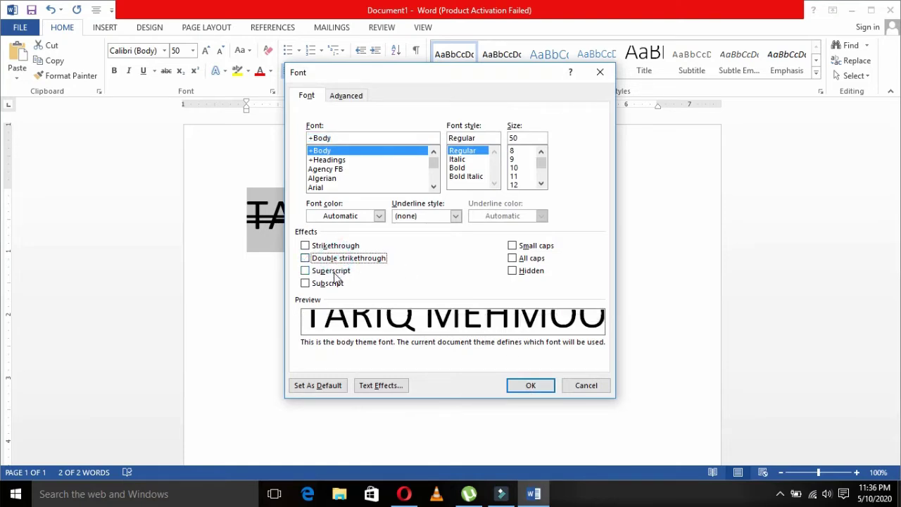
{"action": "left_click", "coordinate": [605, 387]}
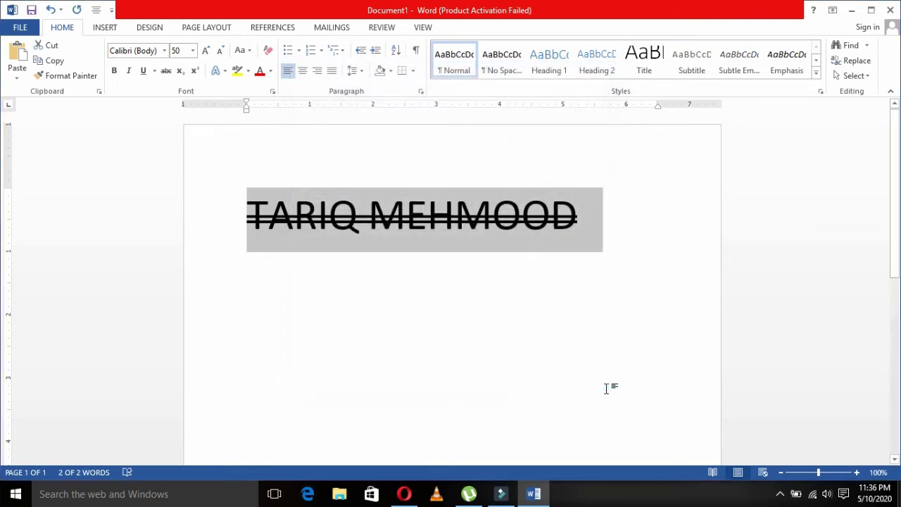
{"action": "key", "text": "Delete"}
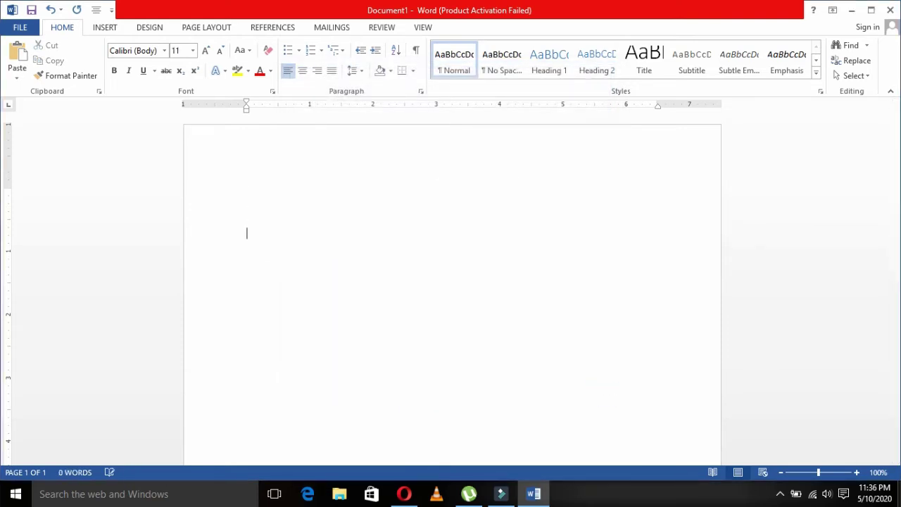
Type (A+B), correcting a typo, and enlarge it to 68 pt
{"action": "type", "text": "A"}
{"action": "type", "text": "=B"}
{"action": "key", "text": "BackSpace"}
{"action": "key", "text": "BackSpace"}
{"action": "type", "text": "+B"}
{"action": "type", "text": ")"}
{"action": "type", "text": "("}
{"action": "key", "text": "ctrl+a"}
{"action": "key", "text": "ctrl+bracketright"}
{"action": "key", "text": "ctrl+bracketright"}
{"action": "key", "text": "ctrl+bracketright"}
{"action": "key", "text": "ctrl+bracketright"}
{"action": "key", "text": "ctrl+bracketright"}
{"action": "key", "text": "ctrl+bracketright"}
{"action": "key", "text": "ctrl+bracketright"}
{"action": "key", "text": "ctrl+bracketright"}
{"action": "key", "text": "ctrl+bracketright"}
{"action": "key", "text": "ctrl+bracketright"}
{"action": "key", "text": "ctrl+bracketright"}
{"action": "key", "text": "ctrl+bracketright"}
{"action": "key", "text": "ctrl+bracketright"}
{"action": "key", "text": "ctrl+bracketright"}
{"action": "key", "text": "ctrl+bracketright"}
{"action": "key", "text": "ctrl+bracketright"}
{"action": "key", "text": "Right"}
Add a superscript 2 after (A+B) and type CTRL + SHIFT further along
{"action": "type", "text": "2"}
{"action": "key", "text": "shift+Left"}
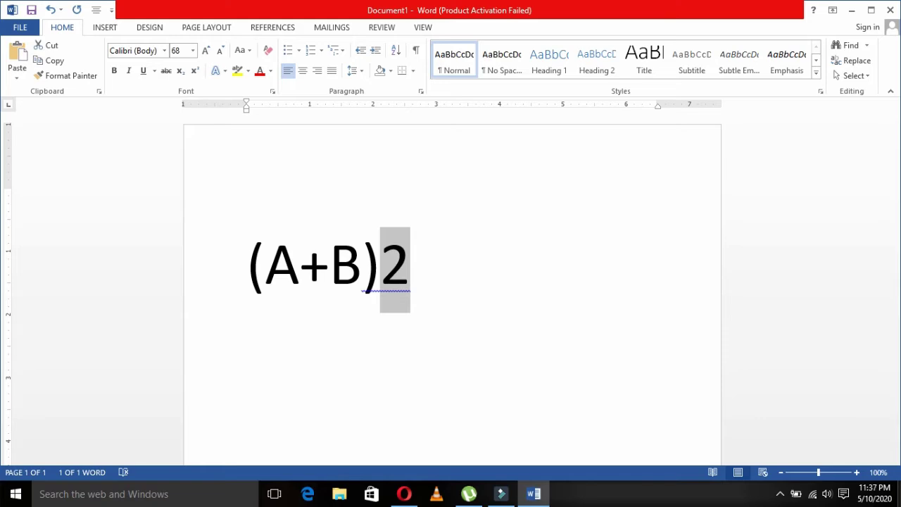
{"action": "key", "text": "ctrl+shift+plus"}
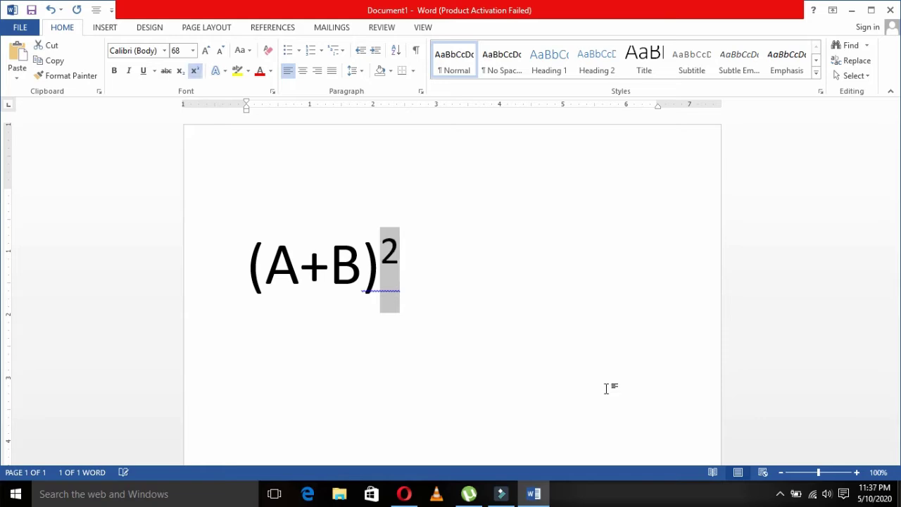
{"action": "left_click", "coordinate": [606, 388]}
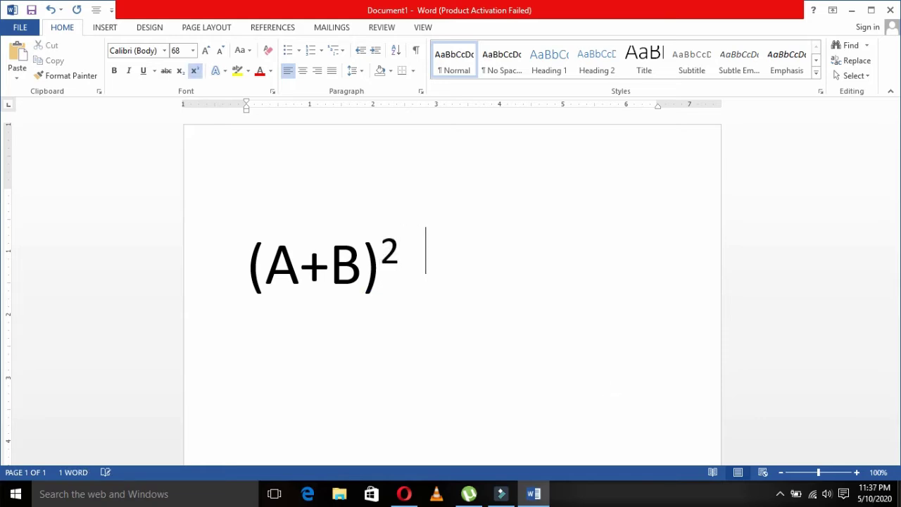
{"action": "type", "text": "C"}
{"action": "type", "text": "TRL + SHIFT"}
Move CTRL + SHIFT onto its own line and extend it to CTRL + SHIFT ++
{"action": "key", "text": "Up"}
{"action": "key", "text": "Right"}
{"action": "key", "text": "Right"}
{"action": "key", "text": "Right"}
{"action": "key", "text": "Right"}
{"action": "key", "text": "Right"}
{"action": "key", "text": "Right"}
{"action": "key", "text": "Right"}
{"action": "key", "text": "Right"}
{"action": "key", "text": "Right"}
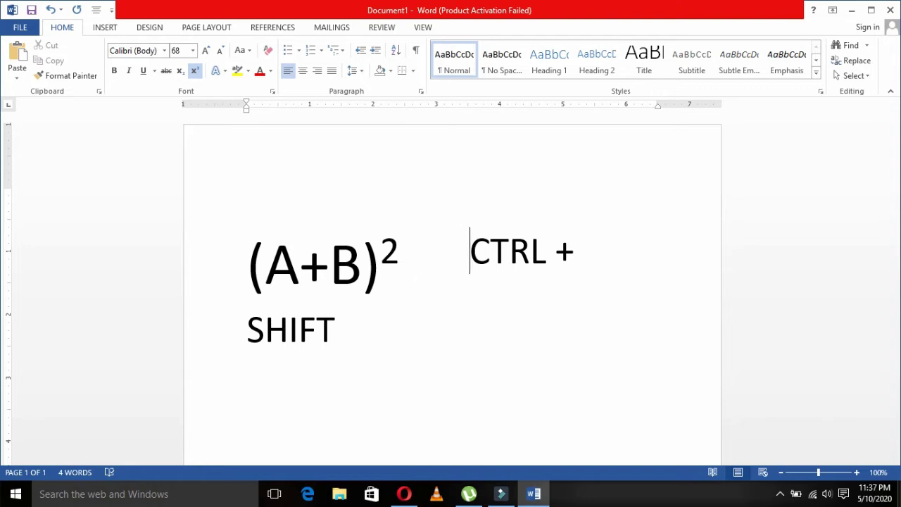
{"action": "key", "text": "Return"}
{"action": "key", "text": "Return"}
{"action": "key", "text": "shift+Down"}
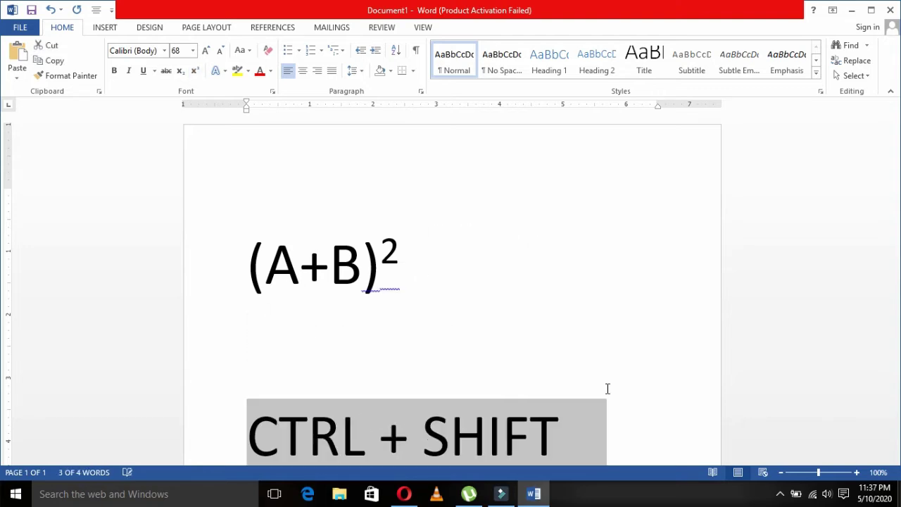
{"action": "key", "text": "Right"}
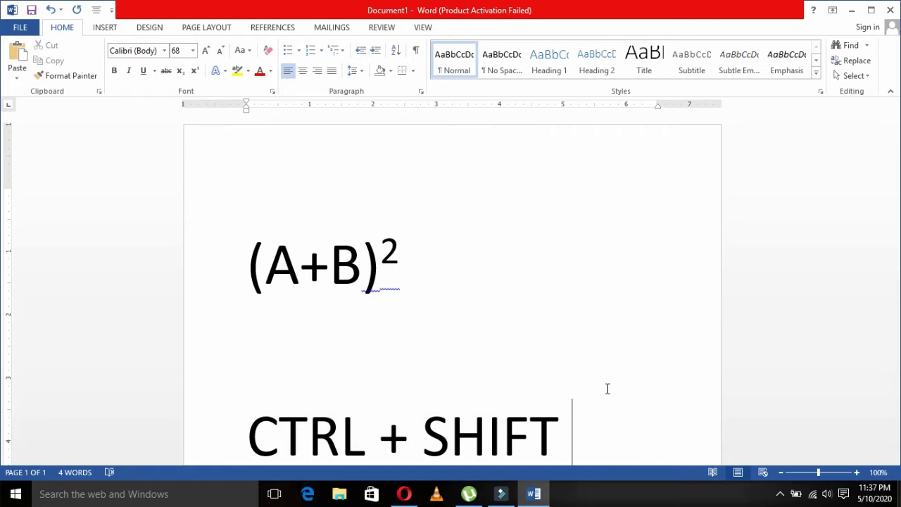
{"action": "type", "text": "++"}
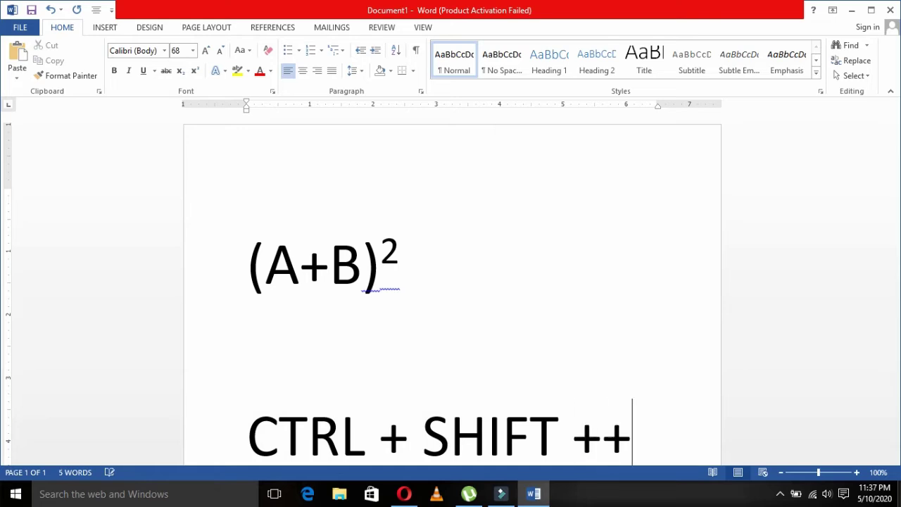
Shrink the CTRL + SHIFT ++ line to 61 pt and remove the blank line above it
{"action": "key", "text": "shift+Left"}
{"action": "key", "text": "ctrl+shift+Left"}
{"action": "key", "text": "ctrl+shift+Left"}
{"action": "key", "text": "ctrl+shift+Left"}
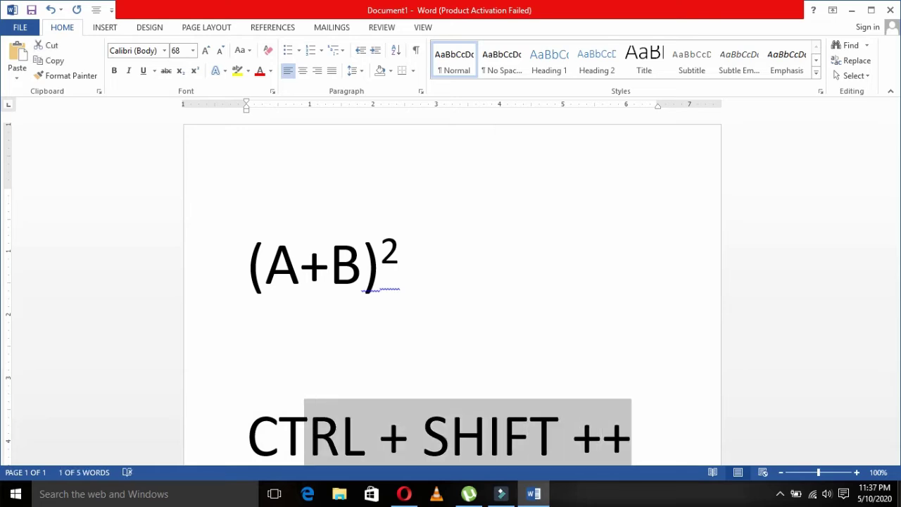
{"action": "key", "text": "shift+Up"}
{"action": "key", "text": "shift+Down"}
{"action": "key", "text": "ctrl+bracketleft"}
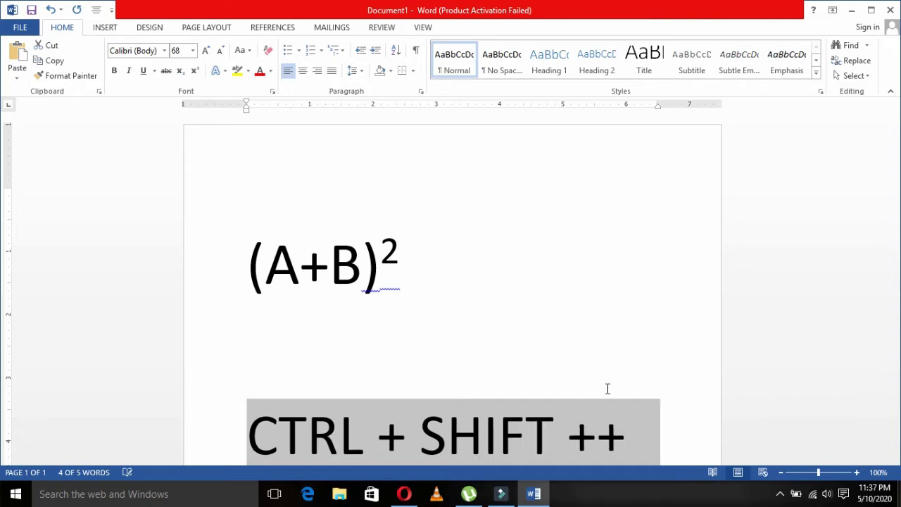
{"action": "key", "text": "ctrl+bracketleft"}
{"action": "key", "text": "ctrl+bracketleft"}
{"action": "key", "text": "ctrl+bracketleft"}
{"action": "key", "text": "ctrl+bracketleft"}
{"action": "key", "text": "ctrl+bracketleft"}
{"action": "key", "text": "ctrl+bracketleft"}
{"action": "key", "text": "ctrl+bracketleft"}
{"action": "key", "text": "ctrl+bracketleft"}
{"action": "key", "text": "ctrl+bracketleft"}
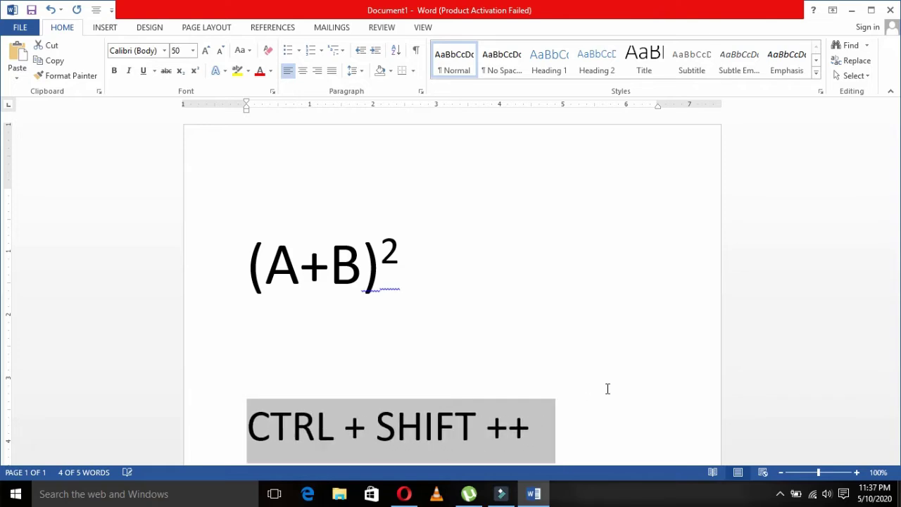
{"action": "key", "text": "ctrl+bracketleft"}
{"action": "key", "text": "ctrl+bracketleft"}
{"action": "key", "text": "Up"}
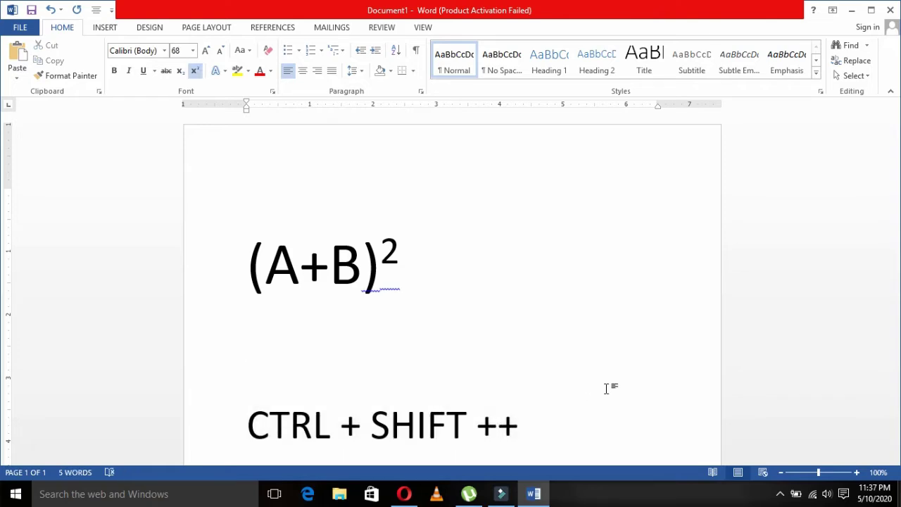
{"action": "key", "text": "Delete"}
{"action": "key", "text": "Up"}
{"action": "key", "text": "Right"}
{"action": "key", "text": "Right"}
{"action": "key", "text": "Right"}
{"action": "key", "text": "Right"}
Toggle superscript off for the 2 in (A+B)², then restore it through the Font dialog
{"action": "key", "text": "End"}
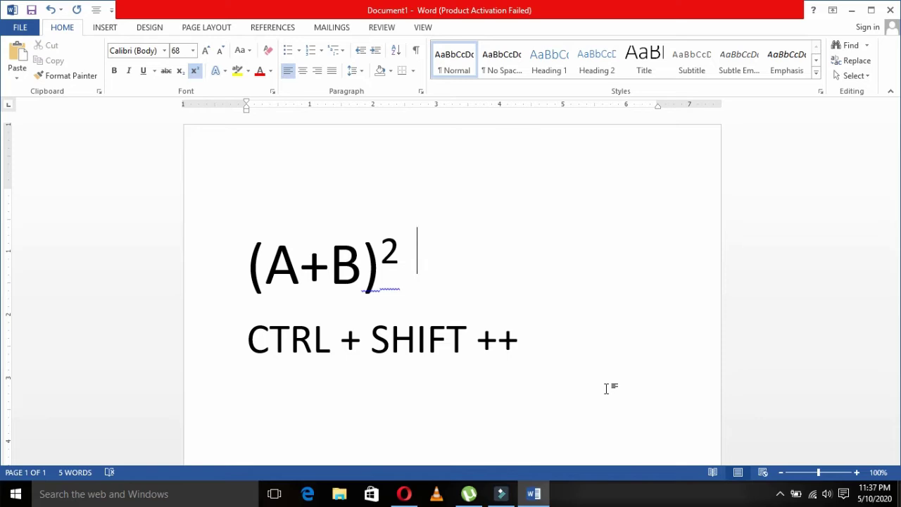
{"action": "key", "text": "Left"}
{"action": "key", "text": "Left"}
{"action": "key", "text": "shift+Right"}
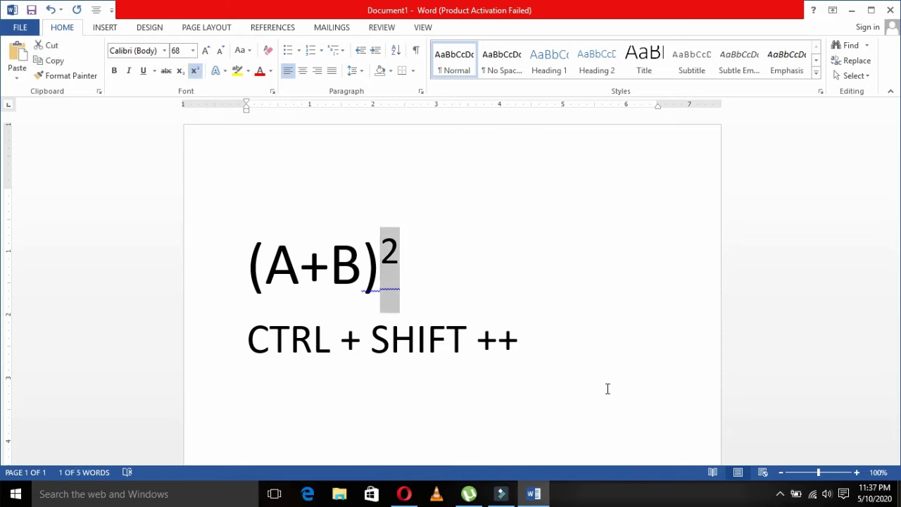
{"action": "key", "text": "ctrl+shift+plus"}
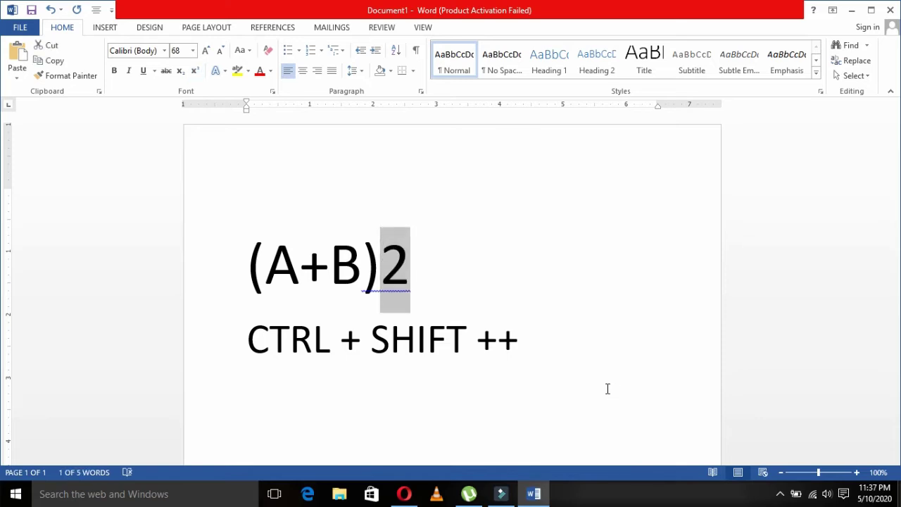
{"action": "key", "text": "ctrl+d"}
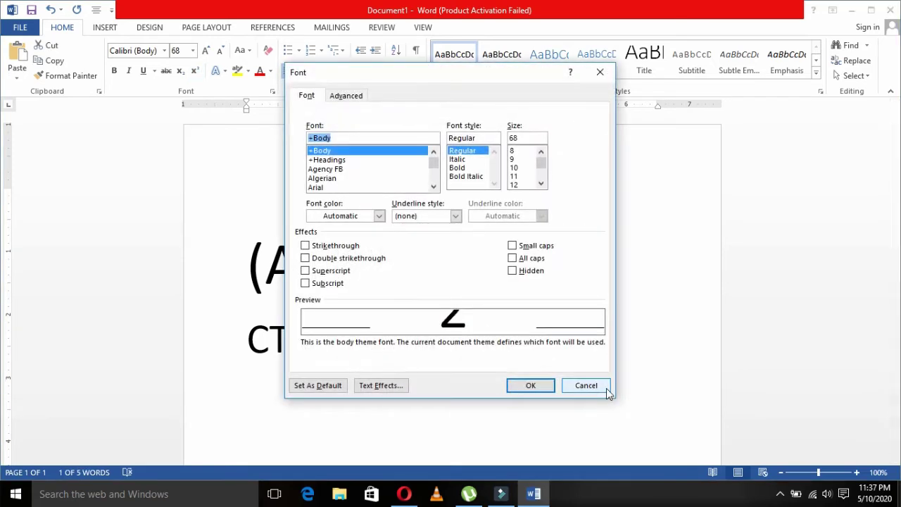
{"action": "left_click", "coordinate": [351, 272]}
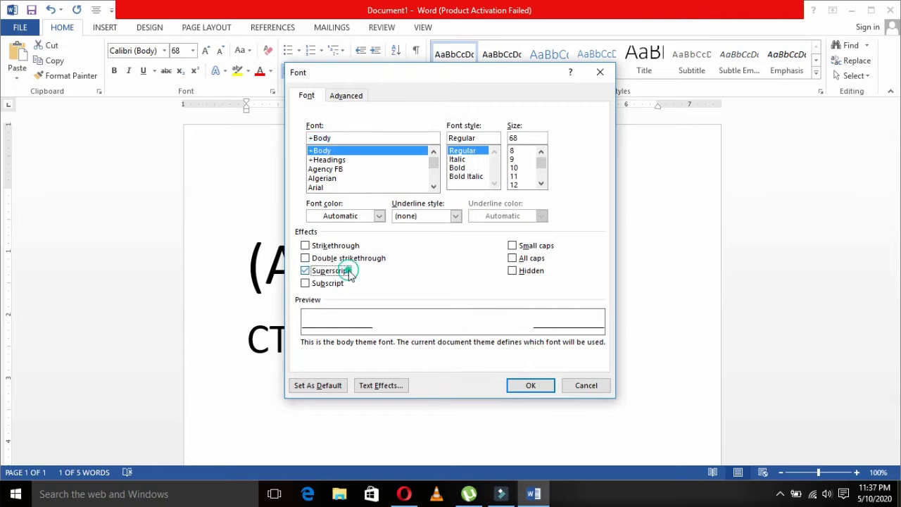
{"action": "left_click", "coordinate": [544, 388]}
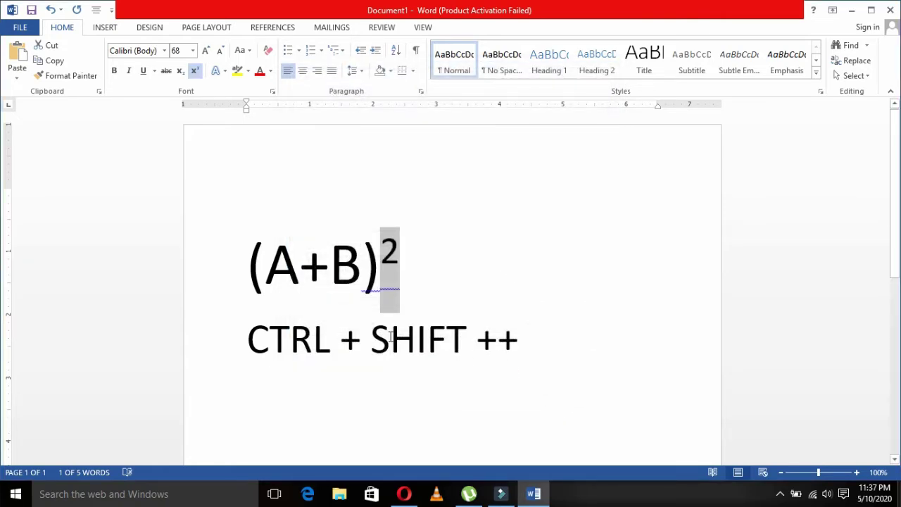
{"action": "left_click", "coordinate": [544, 351]}
Type H2O on a new line below CTRL + SHIFT ++
{"action": "key", "text": "Return"}
{"action": "type", "text": "H"}
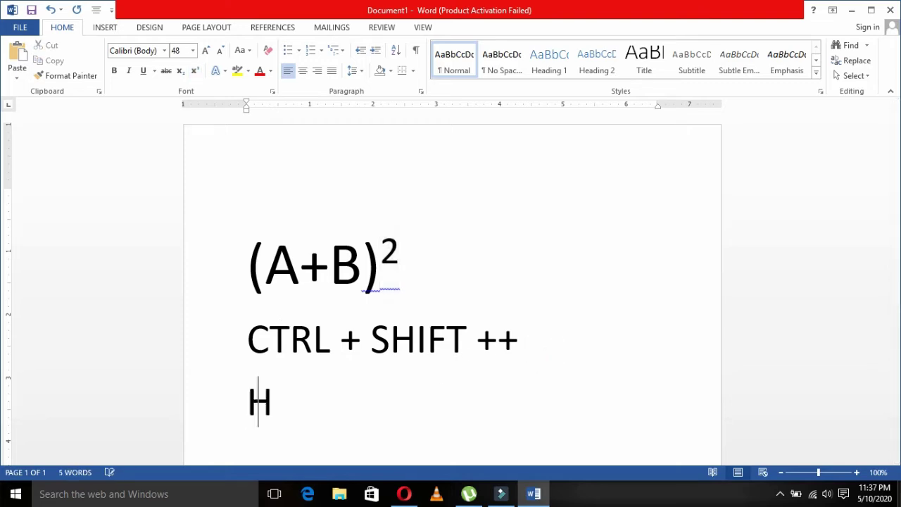
{"action": "type", "text": "2"}
{"action": "type", "text": "O"}
{"action": "left_click", "coordinate": [295, 402]}
{"action": "key", "text": "Right"}
{"action": "key", "text": "Left"}
{"action": "key", "text": "Left"}
{"action": "key", "text": "Left"}
{"action": "key", "text": "Right"}
{"action": "key", "text": "Right"}
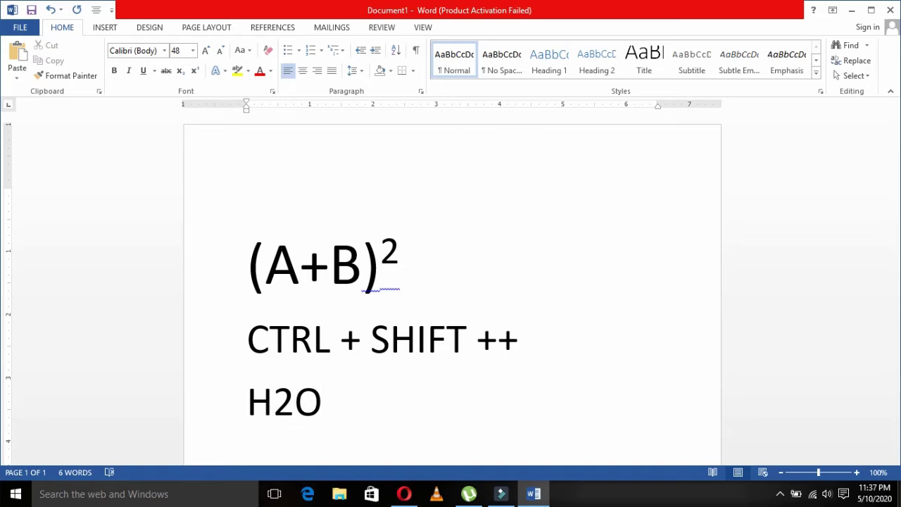
{"action": "key", "text": "Right"}
{"action": "key", "text": "Left"}
{"action": "key", "text": "Left"}
{"action": "key", "text": "shift+Right"}
{"action": "key", "text": "Left"}
{"action": "key", "text": "Right"}
{"action": "key", "text": "Right"}
{"action": "key", "text": "Left"}
{"action": "key", "text": "Left"}
{"action": "key", "text": "Right"}
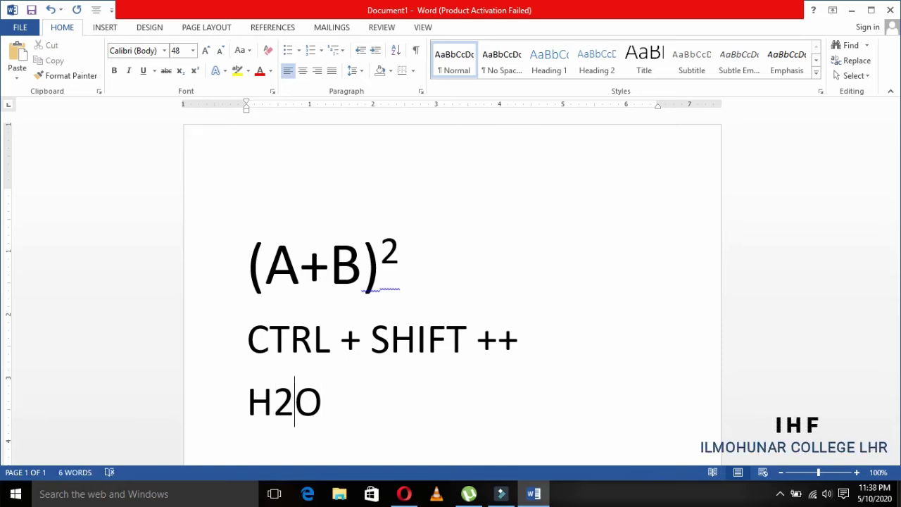
{"action": "key", "text": "Right"}
Add a CTRL + = line, then toggle subscript on and off for the 2 in H2O with Ctrl+=
{"action": "key", "text": "Return"}
{"action": "type", "text": "CTRL "}
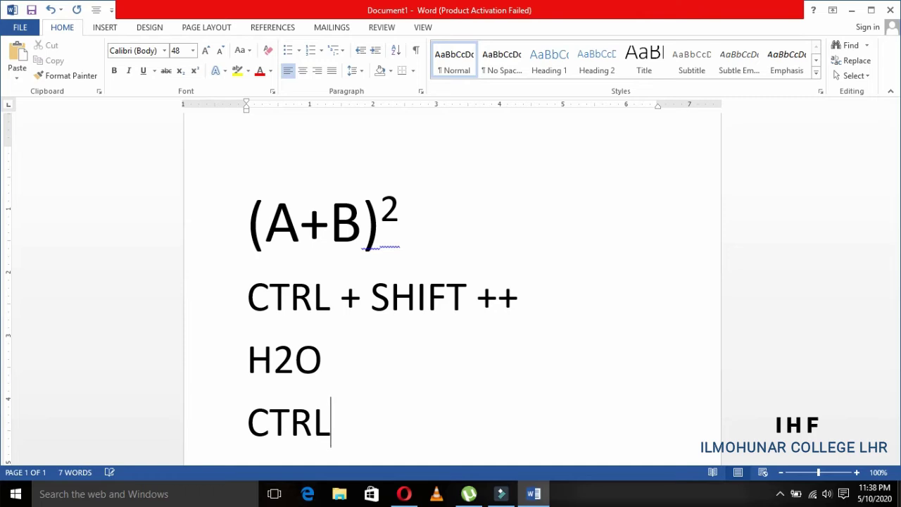
{"action": "type", "text": "+ ="}
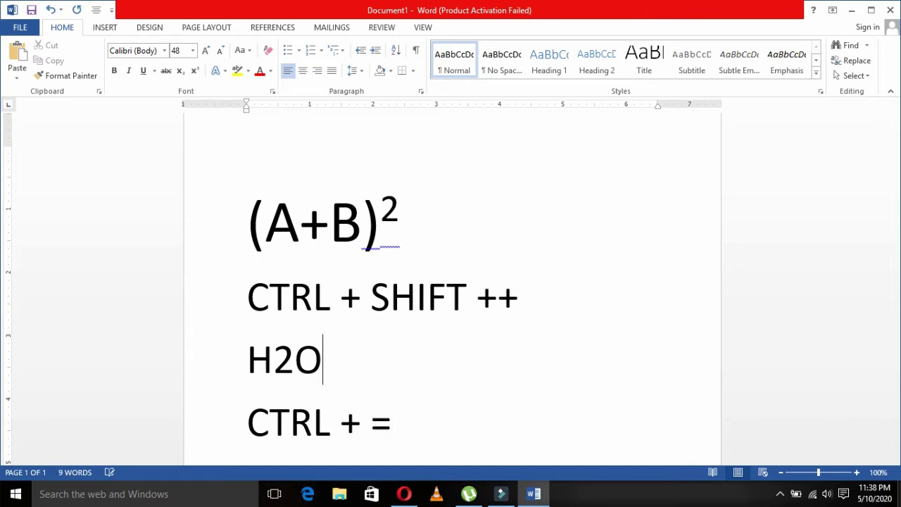
{"action": "key", "text": "shift+Left"}
{"action": "key", "text": "shift+Left"}
{"action": "key", "text": "shift+Left"}
{"action": "key", "text": "Down"}
{"action": "key", "text": "Right"}
{"action": "key", "text": "Up"}
{"action": "key", "text": "shift+Right"}
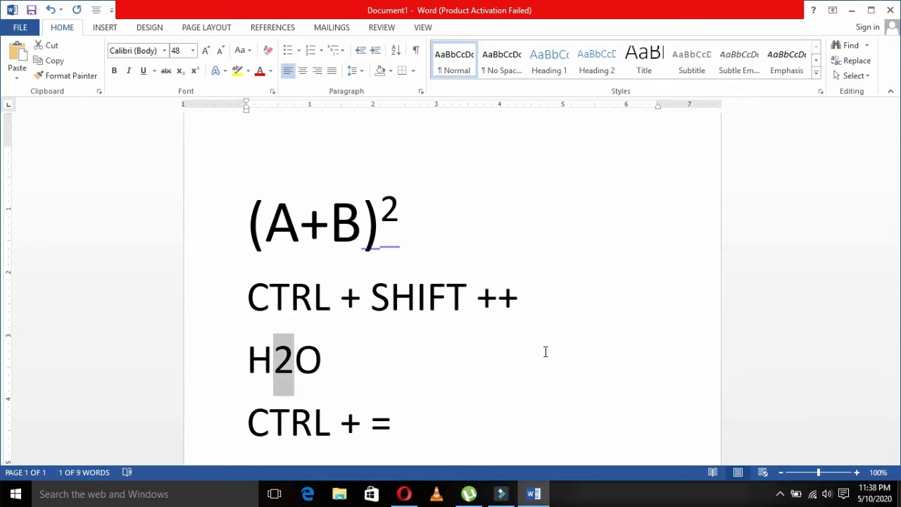
{"action": "key", "text": "ctrl+equal"}
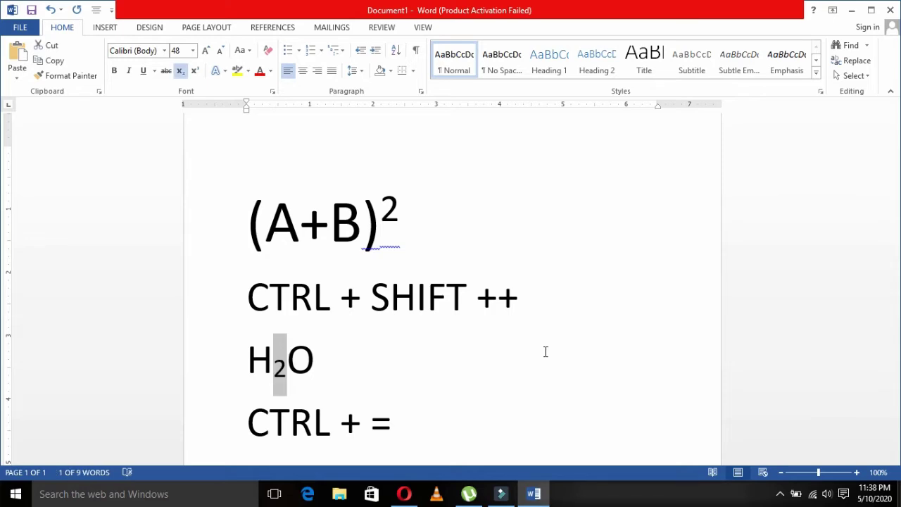
{"action": "key", "text": "ctrl+equal"}
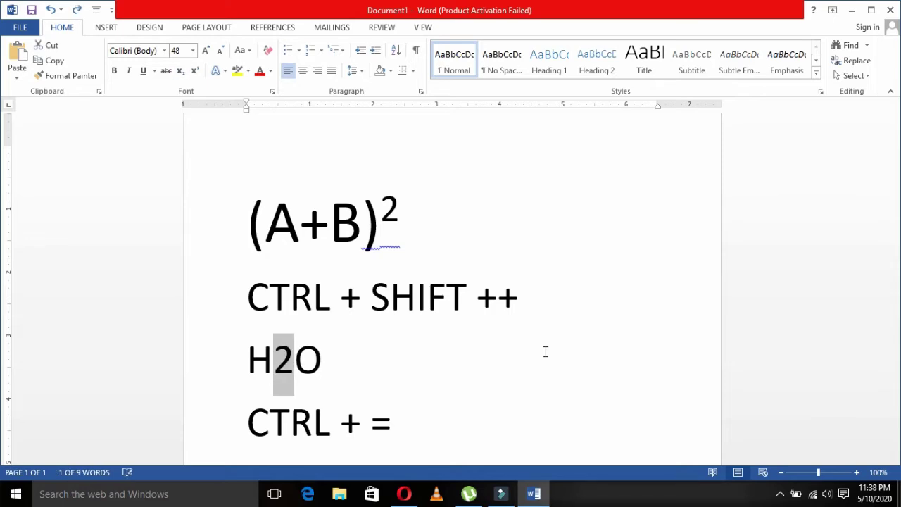
Make the 2 in H2O subscript via the Font dialog and add an empty line below CTRL + =
{"action": "key", "text": "ctrl+d"}
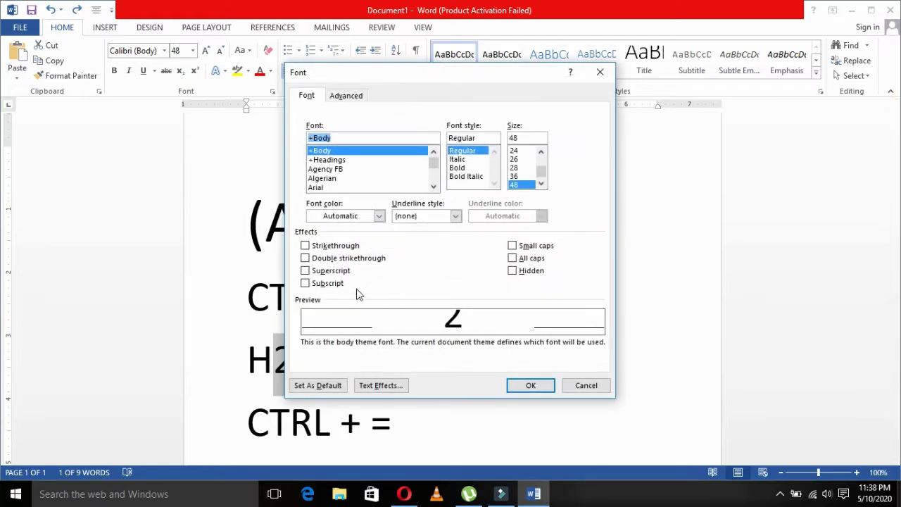
{"action": "left_click", "coordinate": [331, 284]}
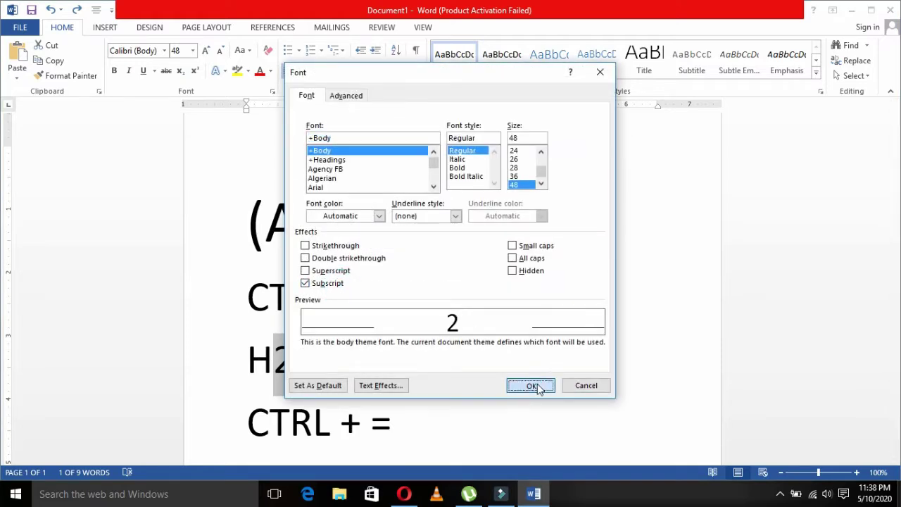
{"action": "left_click", "coordinate": [538, 386]}
{"action": "left_click", "coordinate": [386, 380]}
{"action": "left_click", "coordinate": [410, 418]}
{"action": "key", "text": "Return"}
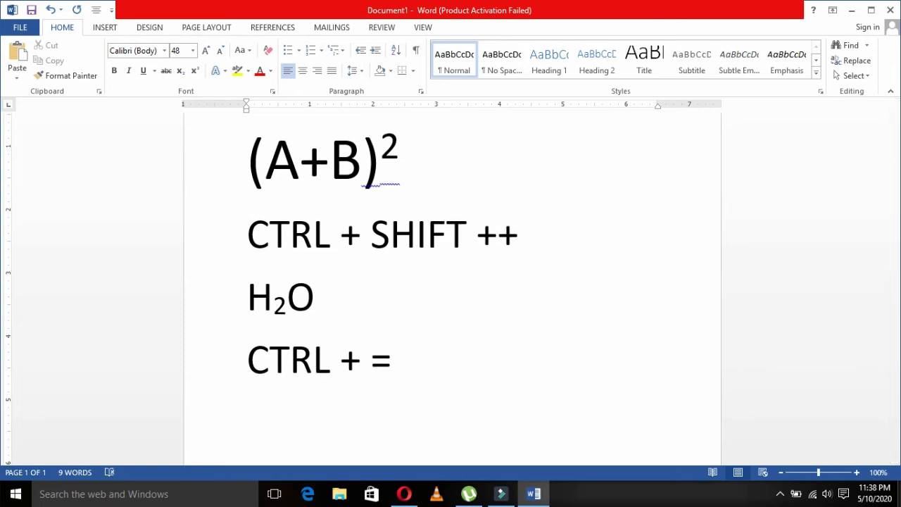
{"action": "left_click", "coordinate": [247, 360]}
On the empty last line, check the Font dialog without changes and type PAKISTAN
{"action": "key", "text": "Down"}
{"action": "key", "text": "ctrl+d"}
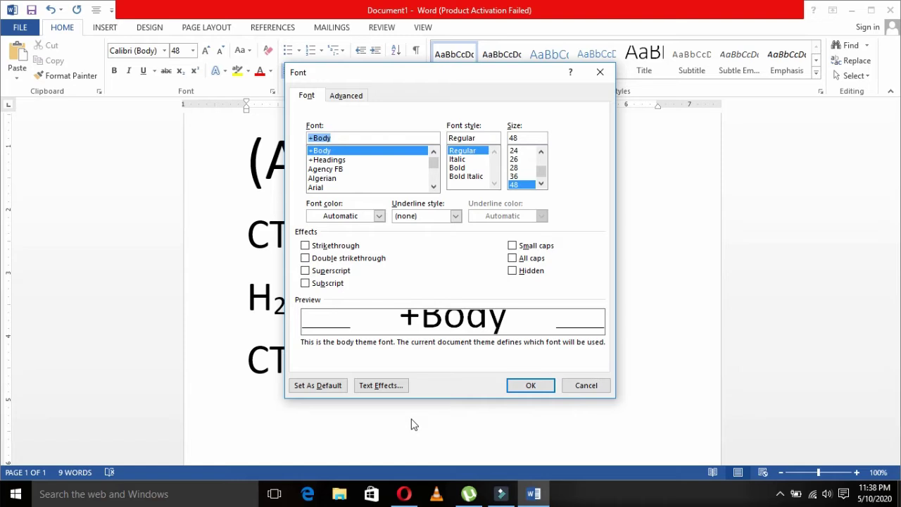
{"action": "left_click", "coordinate": [596, 384]}
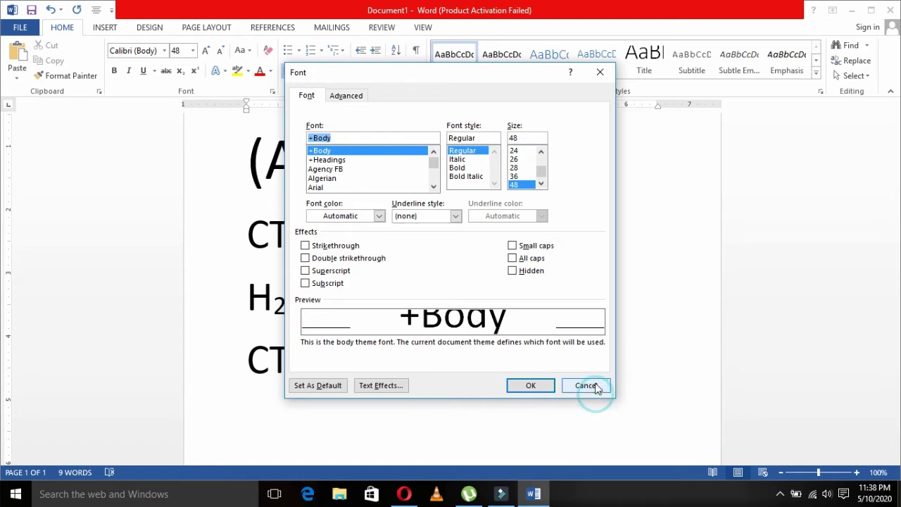
{"action": "type", "text": "PA"}
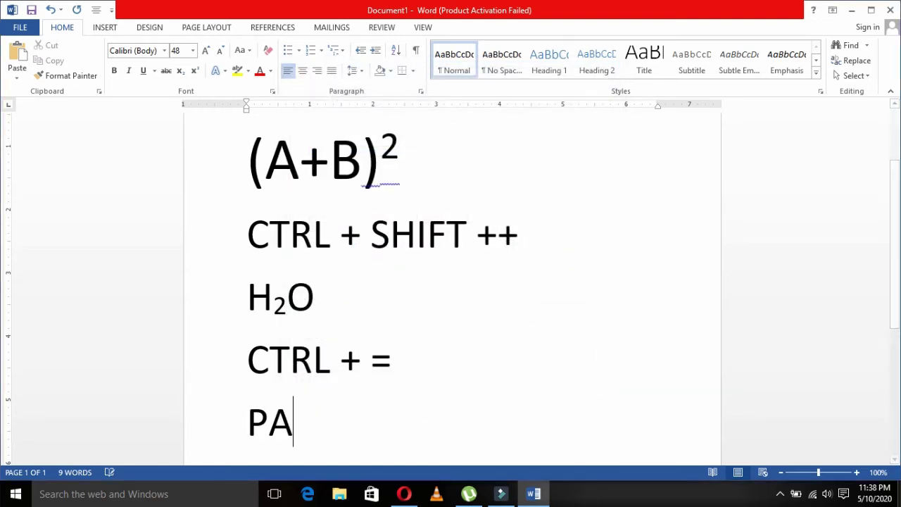
{"action": "type", "text": "KISTAN"}
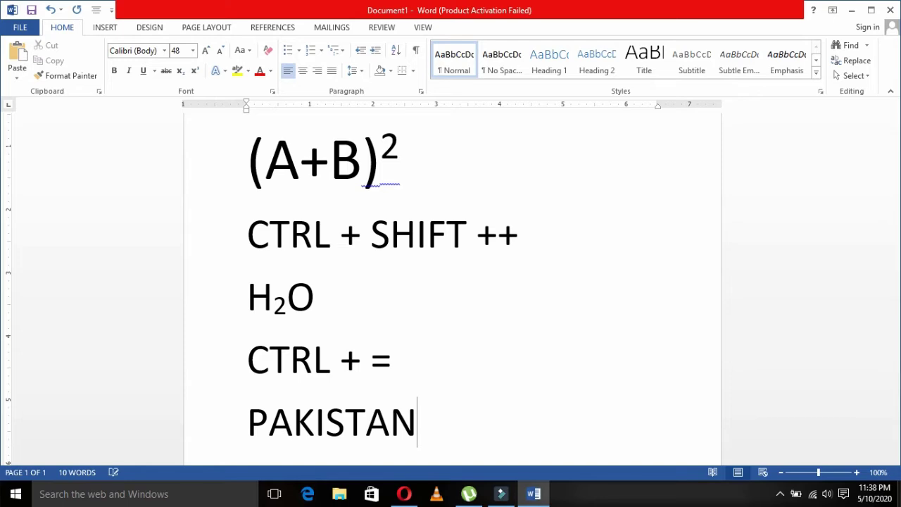
Select AKISTAN and retype it in lowercase so the word reads Pakistan
{"action": "key", "text": "shift+Left"}
{"action": "key", "text": "shift+Left"}
{"action": "key", "text": "shift+Left"}
{"action": "key", "text": "shift+Left"}
{"action": "key", "text": "shift+Left"}
{"action": "key", "text": "shift+Left"}
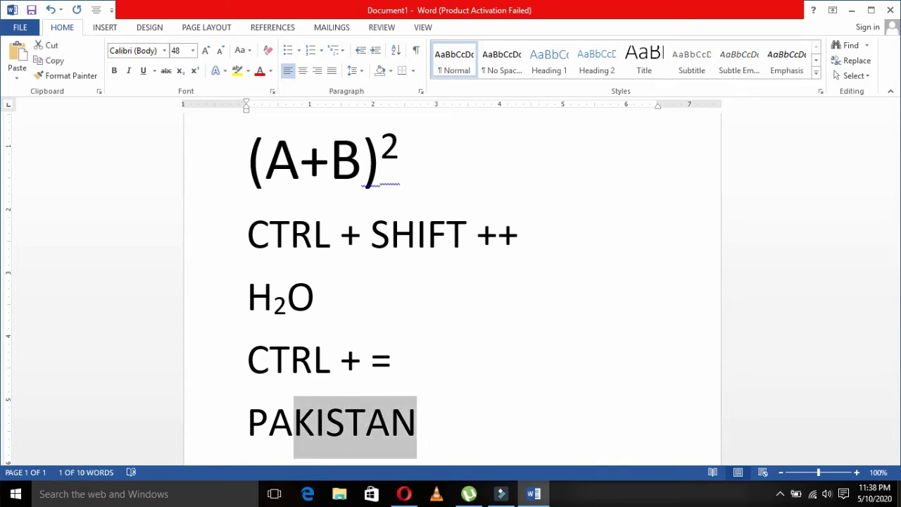
{"action": "key", "text": "shift+Left"}
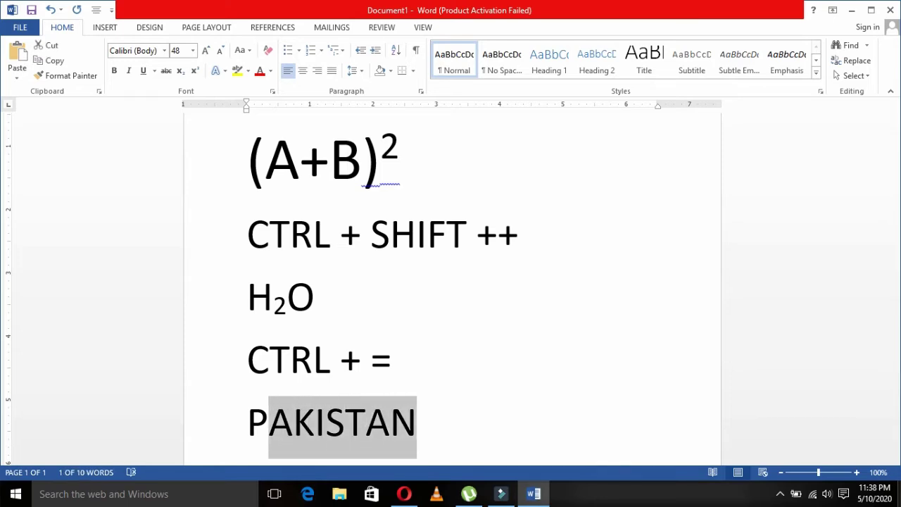
{"action": "key", "text": "ctrl+d"}
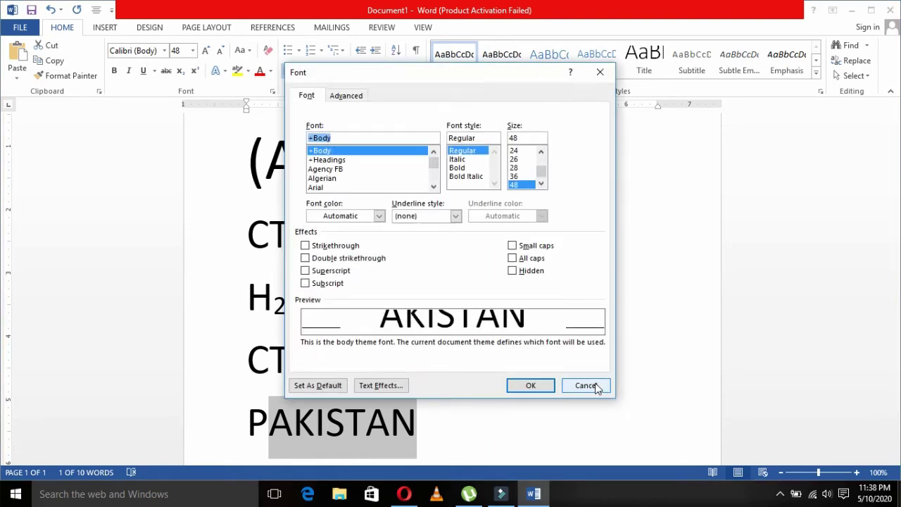
{"action": "left_click", "coordinate": [595, 387]}
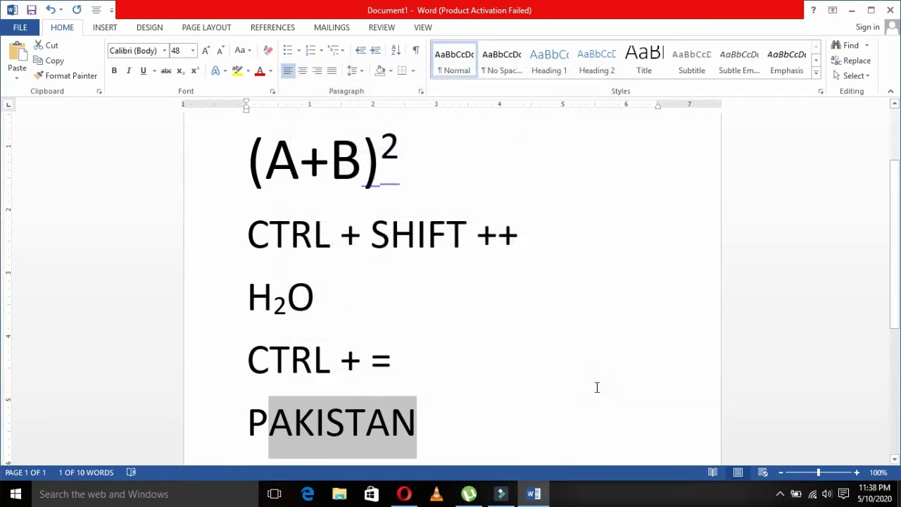
{"action": "type", "text": "a"}
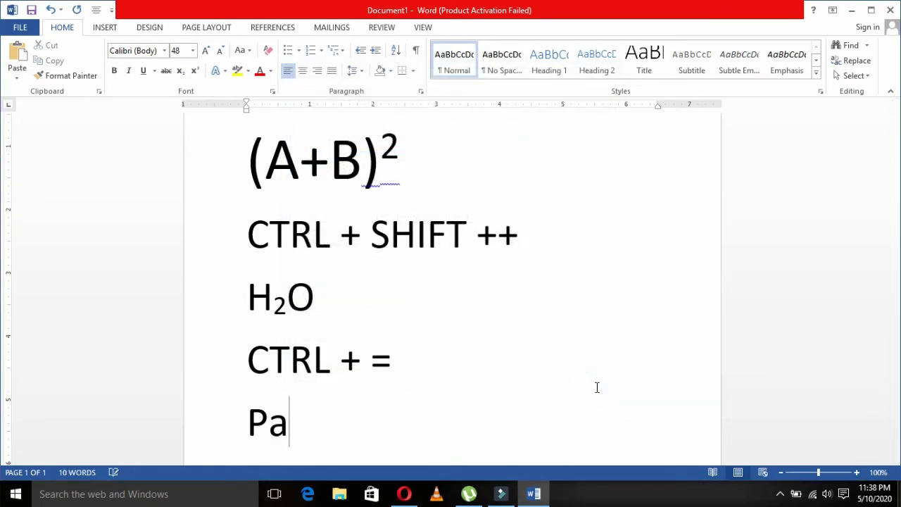
{"action": "type", "text": "kistan"}
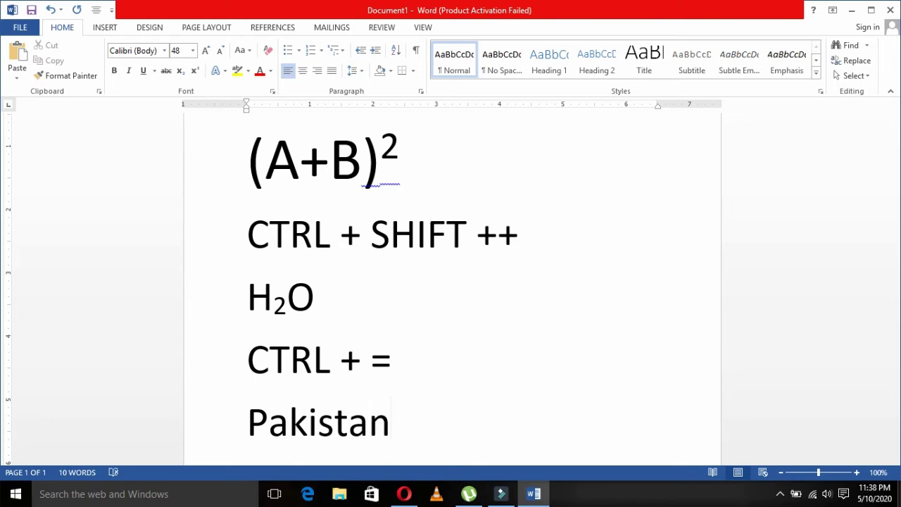
Apply small caps to akistan through the Font dialog, then undo it
{"action": "key", "text": "shift+Left"}
{"action": "key", "text": "shift+Left"}
{"action": "key", "text": "shift+Left"}
{"action": "key", "text": "shift+Left"}
{"action": "key", "text": "shift+Left"}
{"action": "key", "text": "shift+Left"}
{"action": "key", "text": "shift+Left"}
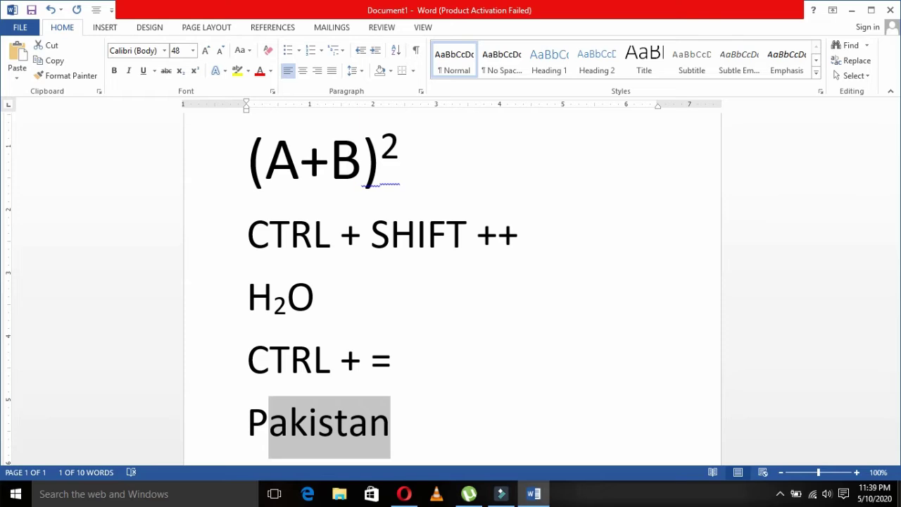
{"action": "key", "text": "ctrl+d"}
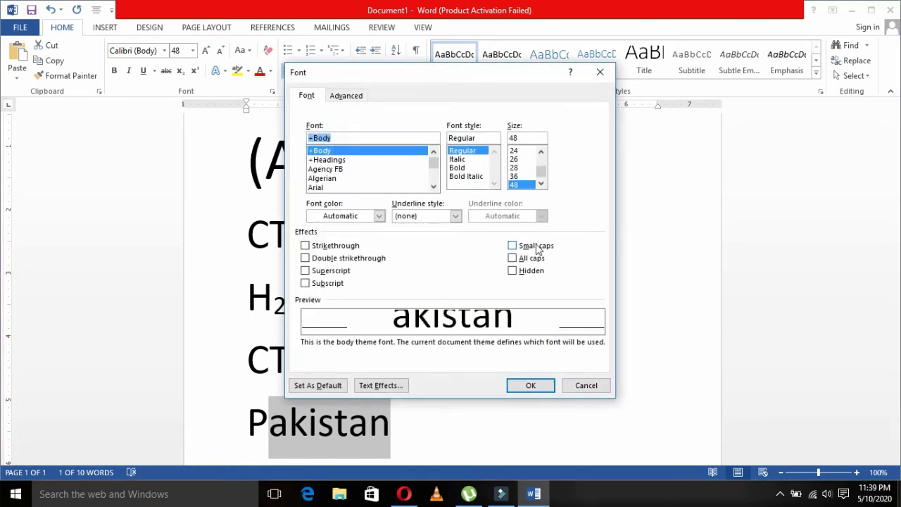
{"action": "left_click", "coordinate": [535, 245]}
{"action": "left_click", "coordinate": [532, 384]}
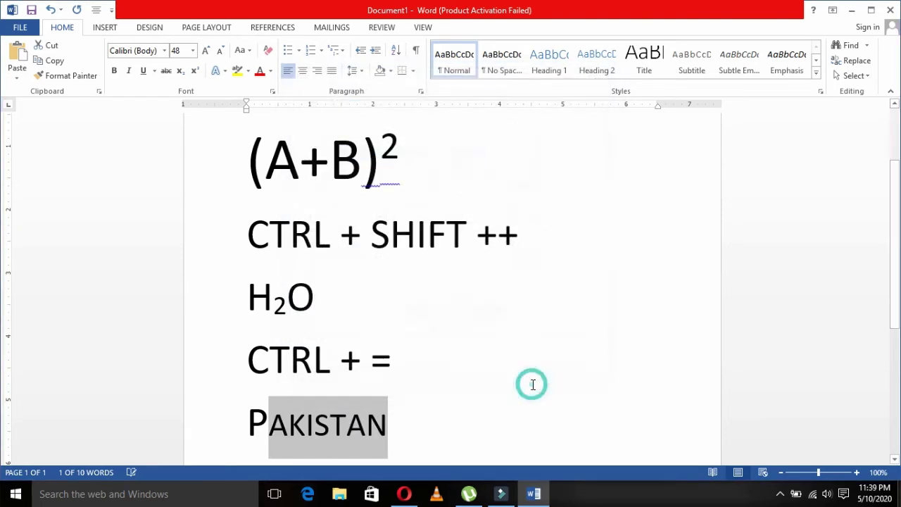
{"action": "left_click", "coordinate": [477, 428]}
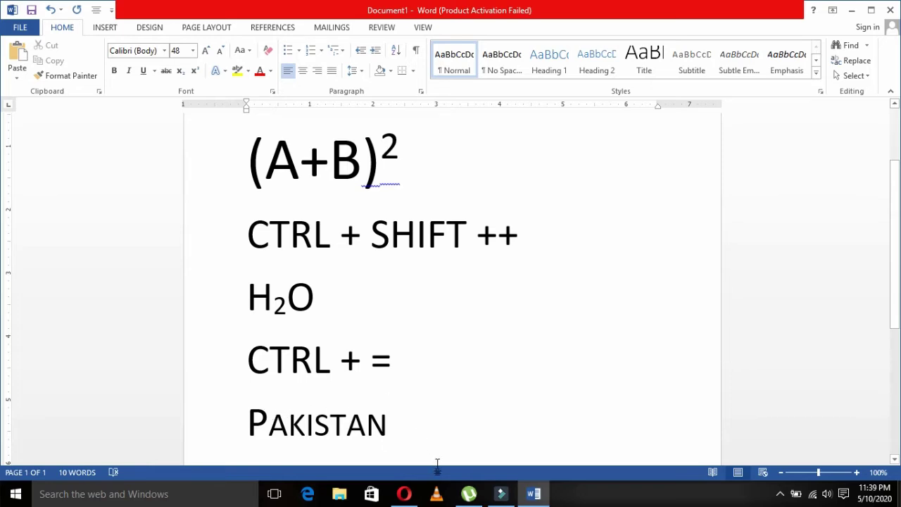
{"action": "key", "text": "ctrl+z"}
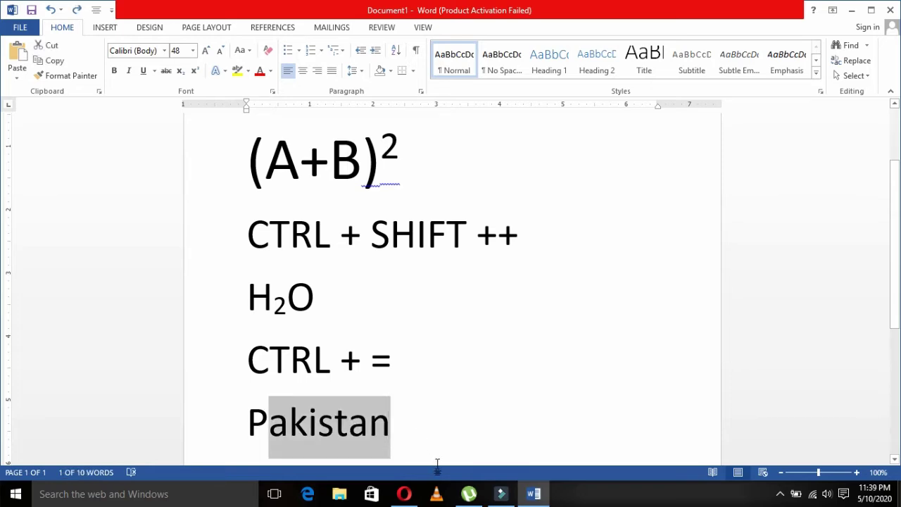
Set akistan to All caps, then return it to lowercase with Ctrl+Shift+A
{"action": "key", "text": "ctrl+d"}
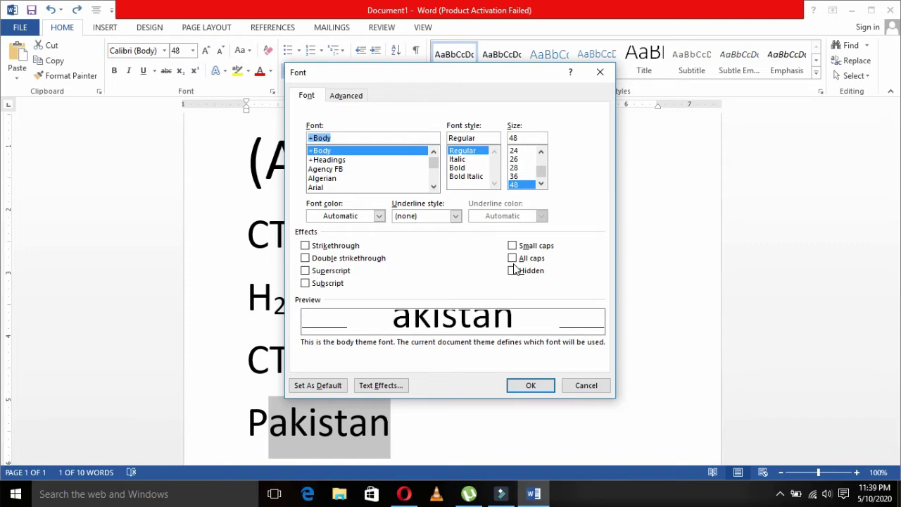
{"action": "left_click", "coordinate": [512, 258]}
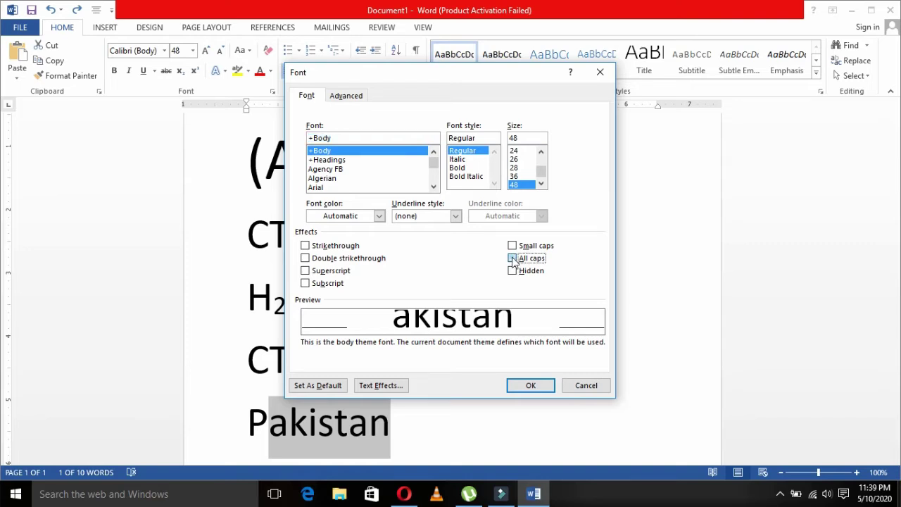
{"action": "left_click", "coordinate": [531, 386]}
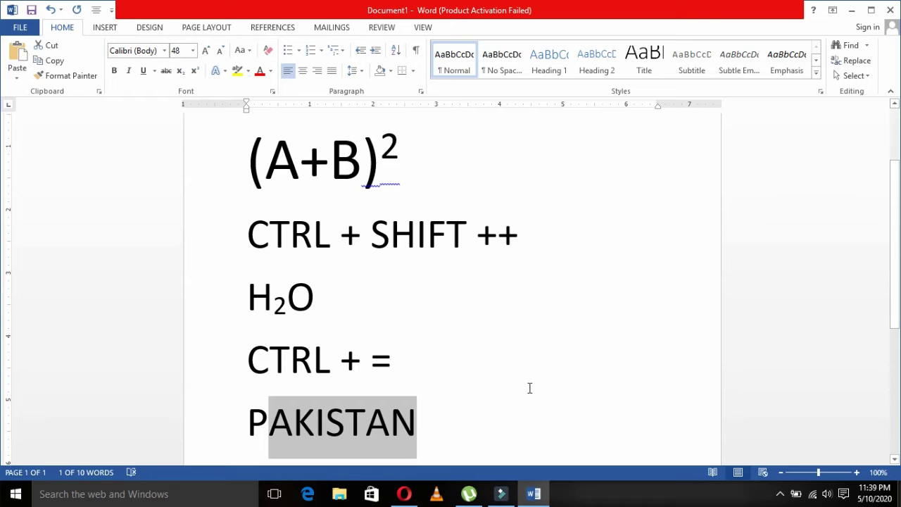
{"action": "key", "text": "ctrl+shift+a"}
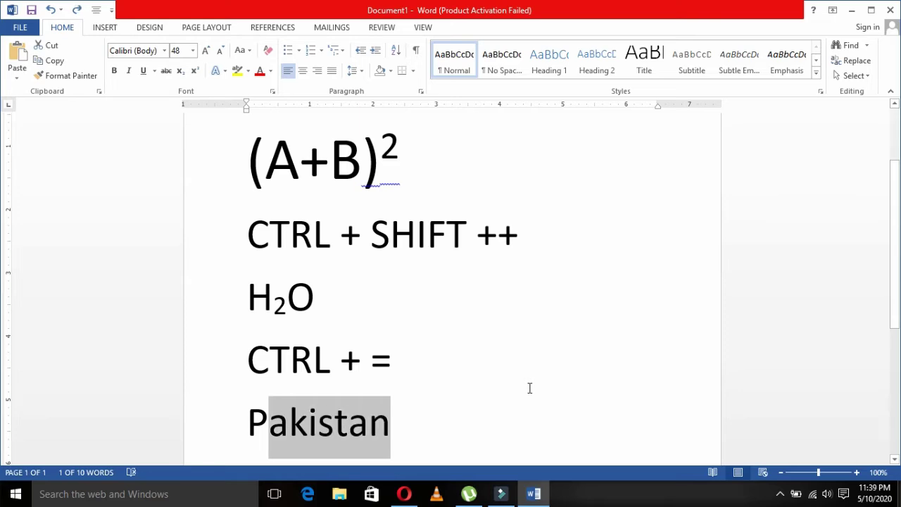
Mark the letters akista after the P as hidden text
{"action": "key", "text": "Left"}
{"action": "key", "text": "Left"}
{"action": "key", "text": "Right"}
{"action": "key", "text": "Right"}
{"action": "key", "text": "Left"}
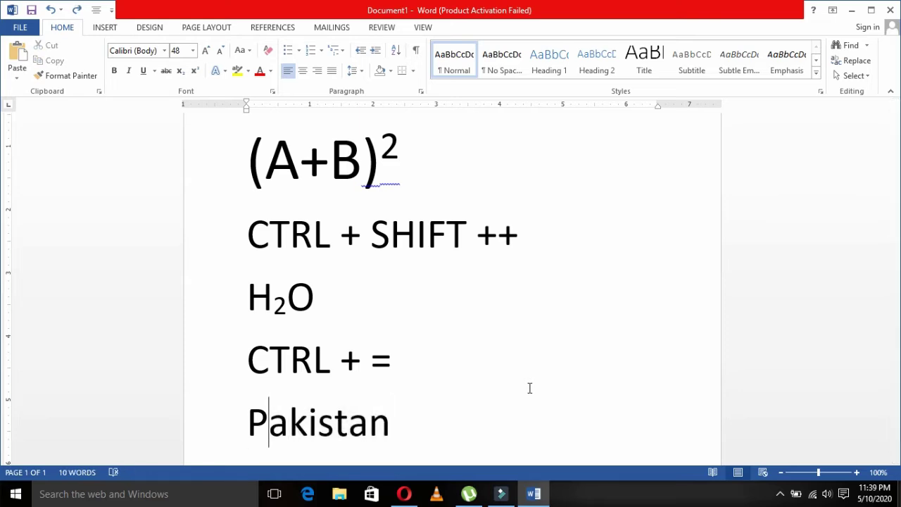
{"action": "key", "text": "shift+Right"}
{"action": "key", "text": "shift+Right"}
{"action": "key", "text": "shift+Right"}
{"action": "key", "text": "shift+Right"}
{"action": "key", "text": "shift+Right"}
{"action": "key", "text": "shift+Right"}
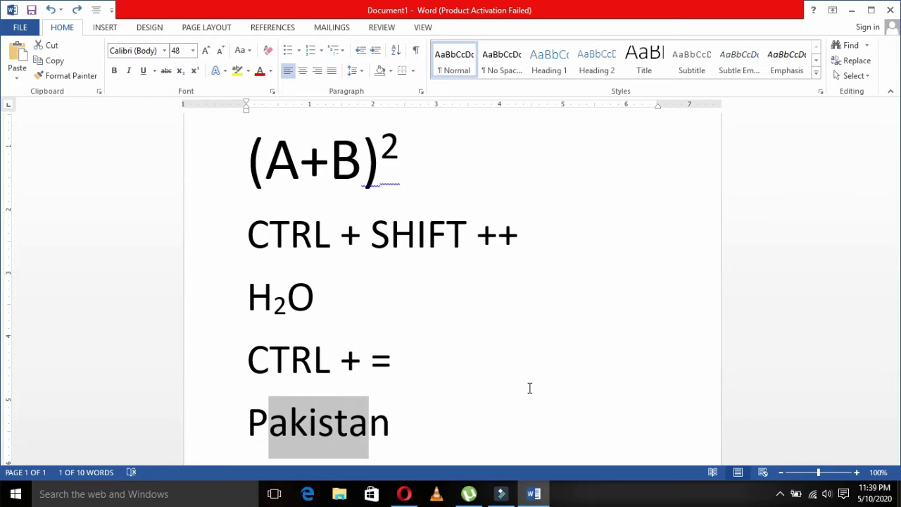
{"action": "key", "text": "ctrl+d"}
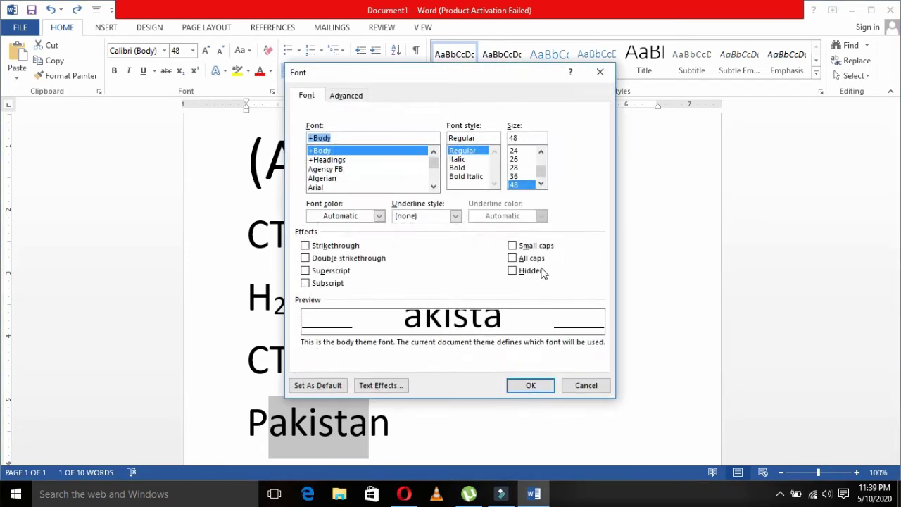
{"action": "left_click", "coordinate": [533, 271]}
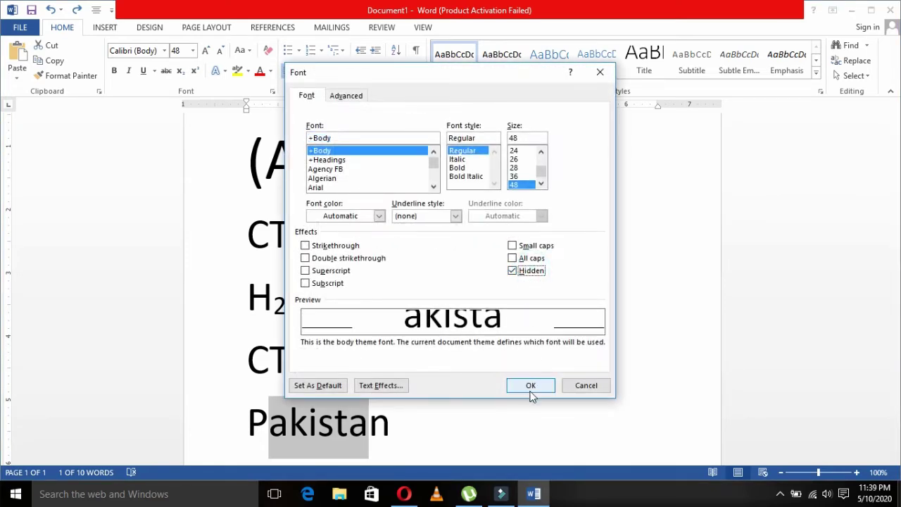
{"action": "left_click", "coordinate": [531, 388]}
{"action": "left_click", "coordinate": [531, 390]}
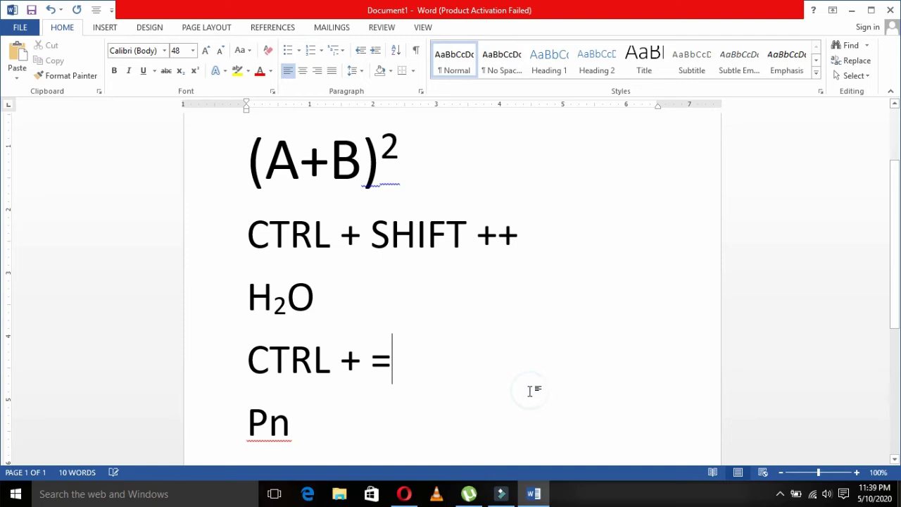
Select the remaining Pn line and turn off hidden text to show Pakistan in full
{"action": "key", "text": "Right"}
{"action": "key", "text": "shift+Right"}
{"action": "key", "text": "shift+End"}
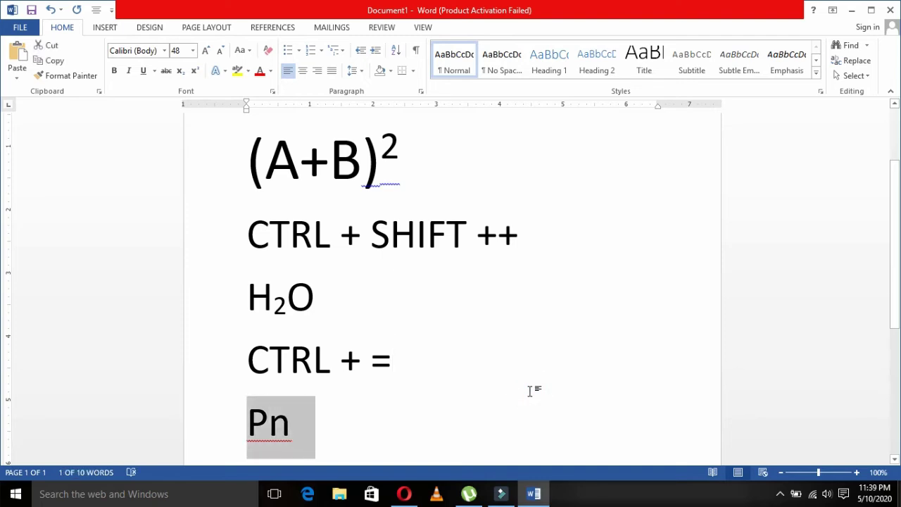
{"action": "key", "text": "ctrl+d"}
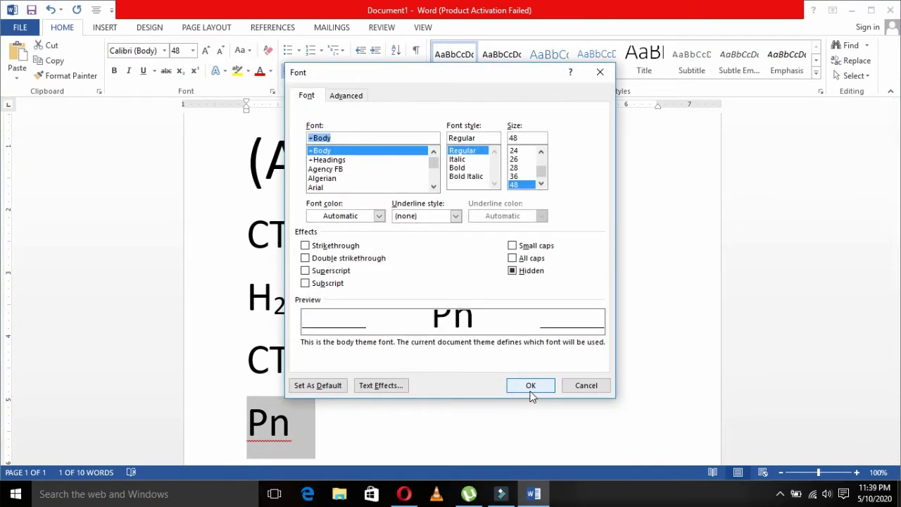
{"action": "left_click", "coordinate": [538, 271]}
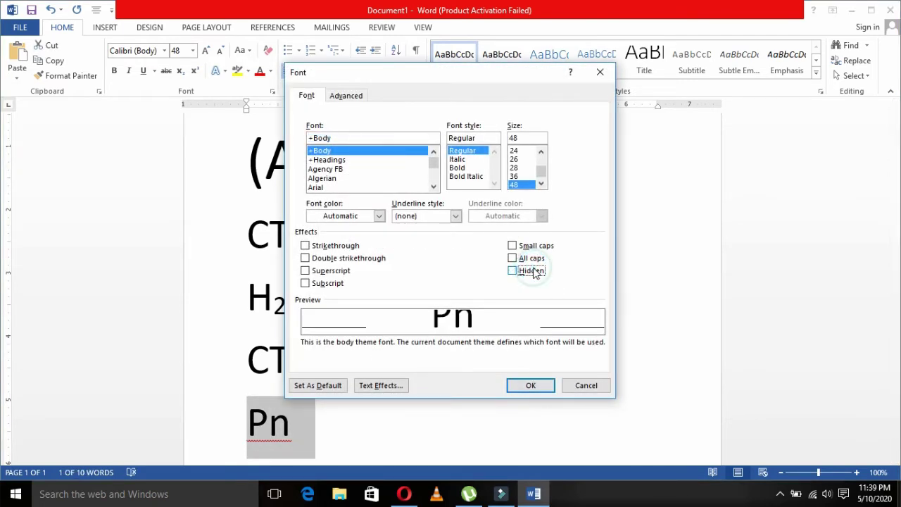
{"action": "left_click", "coordinate": [517, 387]}
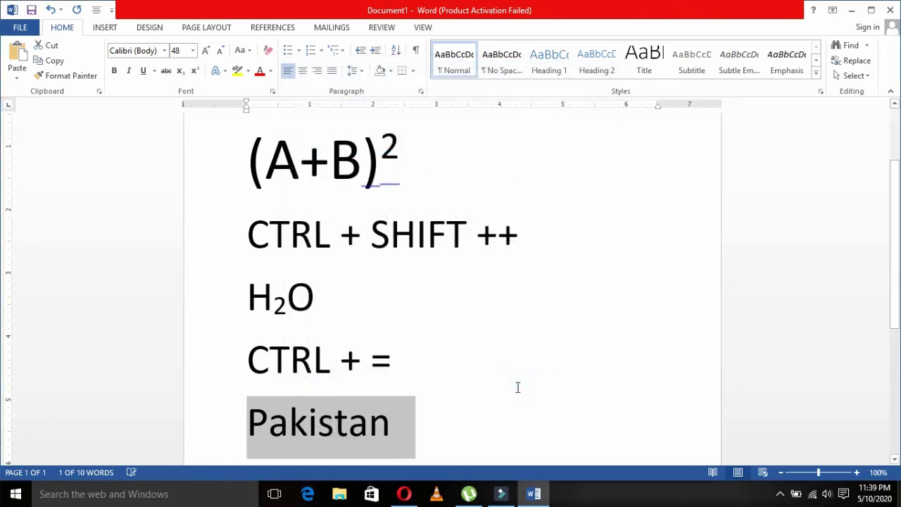
{"action": "left_click", "coordinate": [448, 429]}
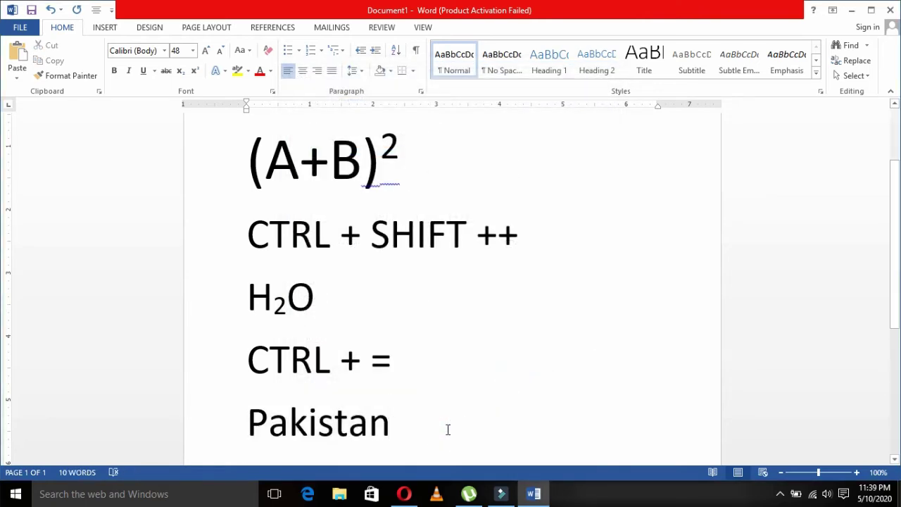
Replace all text with 'Paragraph panel', correcting the misspelled 'pargraph' to Paragraph
{"action": "key", "text": "ctrl+a"}
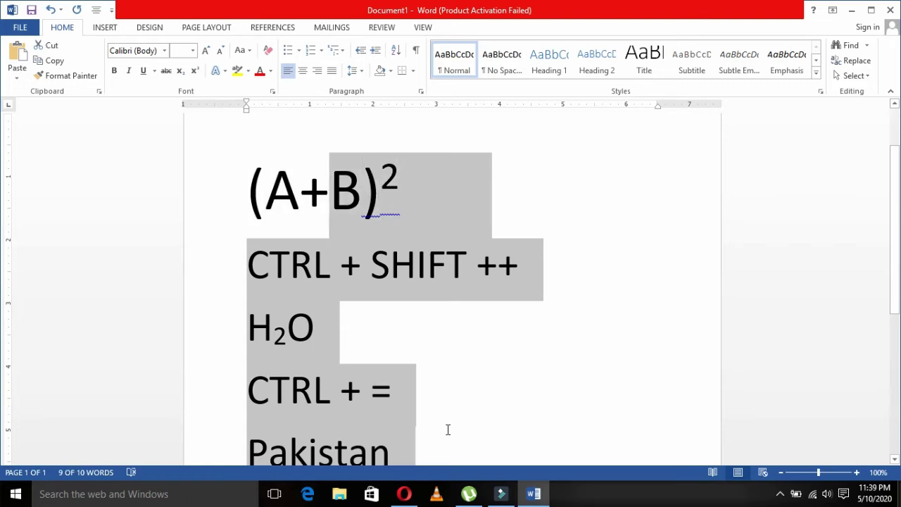
{"action": "type", "text": "par"}
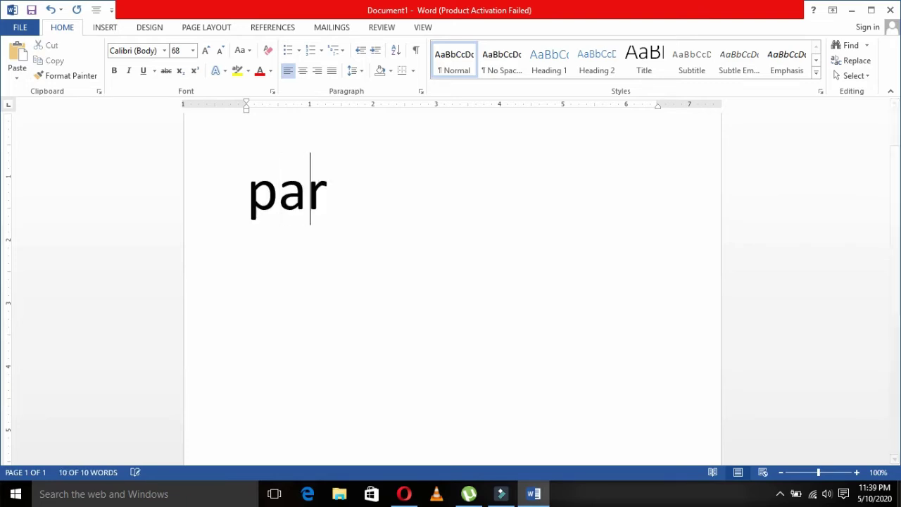
{"action": "type", "text": "Pargraph"}
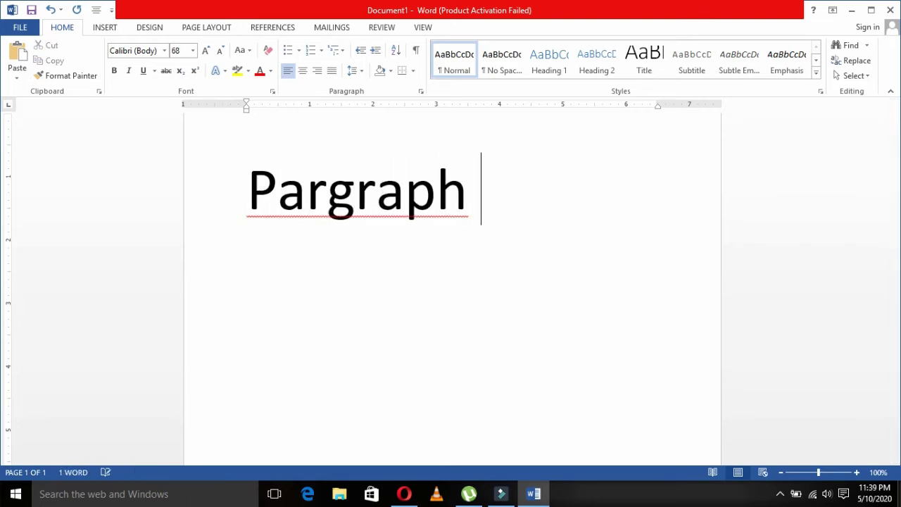
{"action": "left_click", "coordinate": [437, 189]}
{"action": "key", "text": "Left"}
{"action": "key", "text": "Left"}
{"action": "key", "text": "Left"}
{"action": "key", "text": "Left"}
{"action": "key", "text": "Left"}
{"action": "key", "text": "Right"}
{"action": "key", "text": "Right"}
{"action": "key", "text": "Left"}
{"action": "key", "text": "Left"}
{"action": "key", "text": "Left"}
{"action": "right_click", "coordinate": [441, 172]}
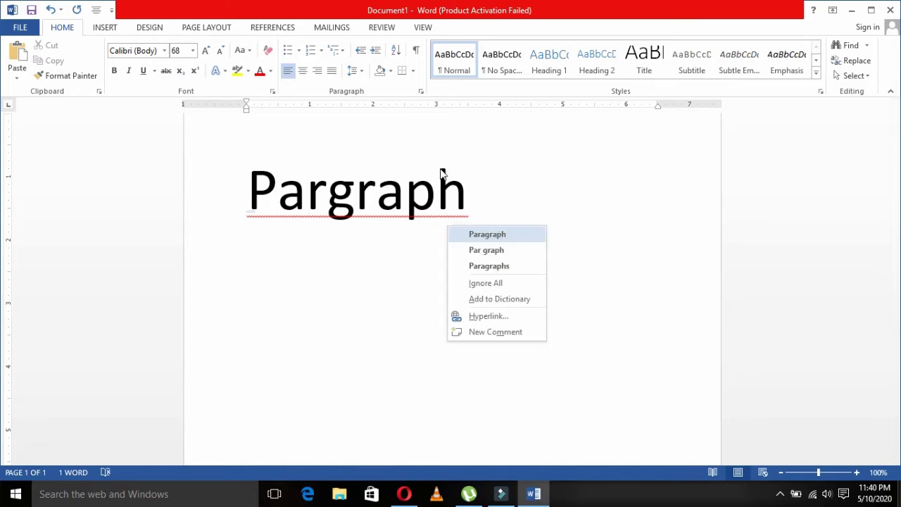
{"action": "key", "text": "Return"}
{"action": "key", "text": "Left"}
{"action": "key", "text": "Right"}
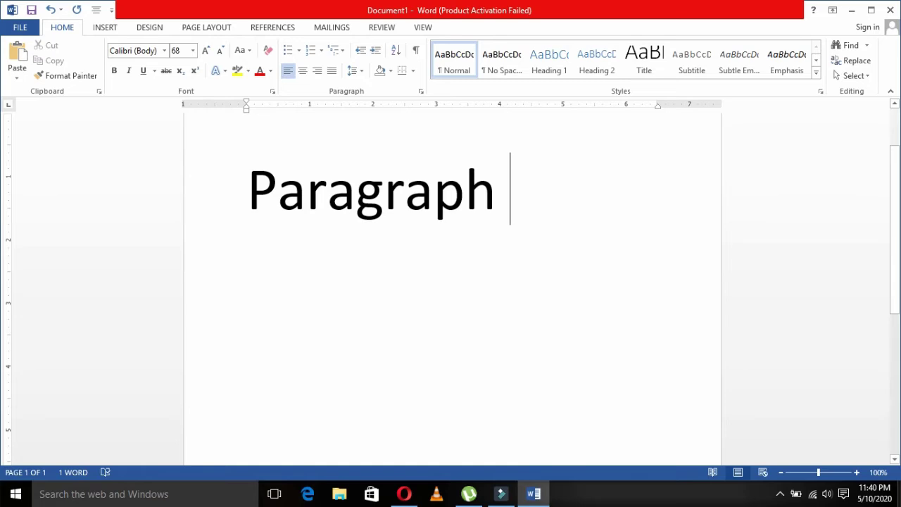
{"action": "type", "text": "panel"}
{"action": "key", "text": "BackSpace"}
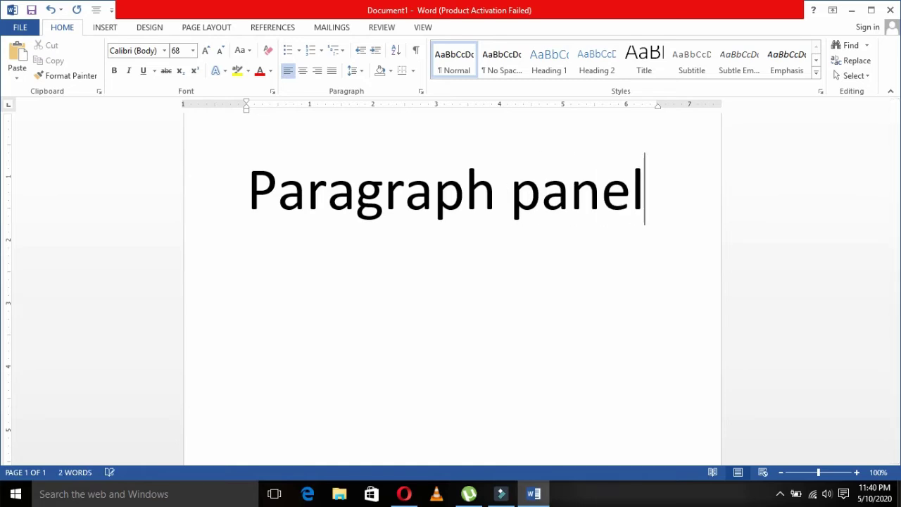
Make the title all-caps PARAGRAPH PANEL, smaller and underlined, with a smaller new line below
{"action": "key", "text": "shift+Left"}
{"action": "key", "text": "shift+Left"}
{"action": "key", "text": "shift+Left"}
{"action": "key", "text": "shift+Left"}
{"action": "key", "text": "shift+Left"}
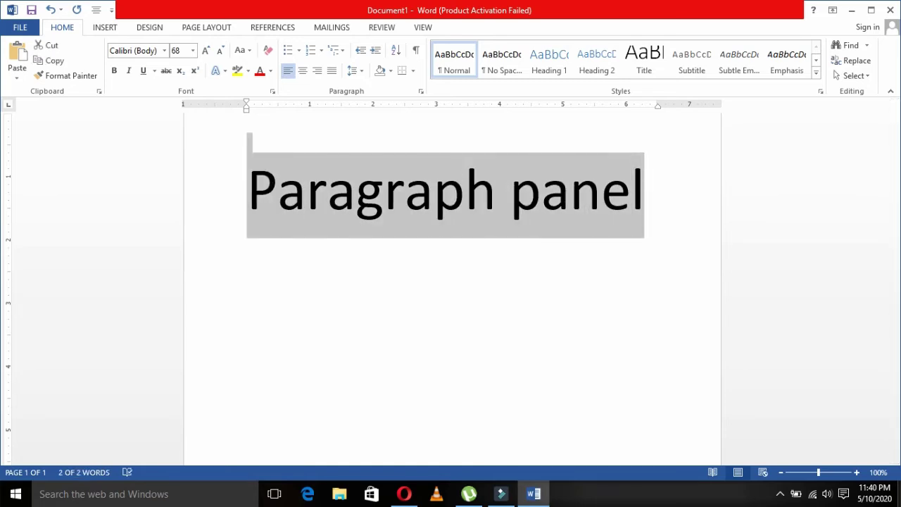
{"action": "key", "text": "shift+F3"}
{"action": "key", "text": "ctrl+bracketleft"}
{"action": "key", "text": "ctrl+bracketleft"}
{"action": "key", "text": "ctrl+bracketleft"}
{"action": "key", "text": "ctrl+bracketleft"}
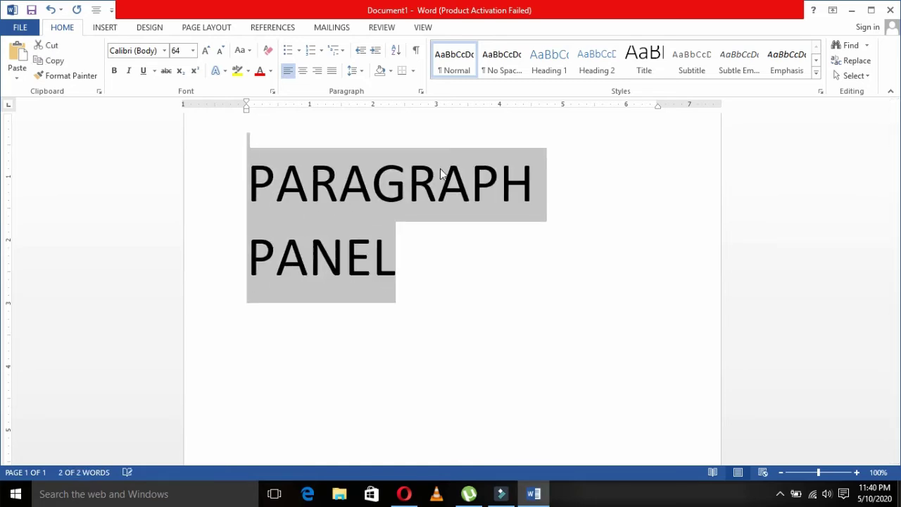
{"action": "key", "text": "ctrl+bracketleft"}
{"action": "key", "text": "ctrl+bracketleft"}
{"action": "key", "text": "ctrl+bracketleft"}
{"action": "key", "text": "ctrl+bracketleft"}
{"action": "key", "text": "ctrl+bracketleft"}
{"action": "key", "text": "ctrl+bracketleft"}
{"action": "key", "text": "ctrl+bracketleft"}
{"action": "key", "text": "Right"}
{"action": "key", "text": "Return"}
{"action": "key", "text": "Up"}
{"action": "key", "text": "shift+Down"}
{"action": "key", "text": "ctrl+u"}
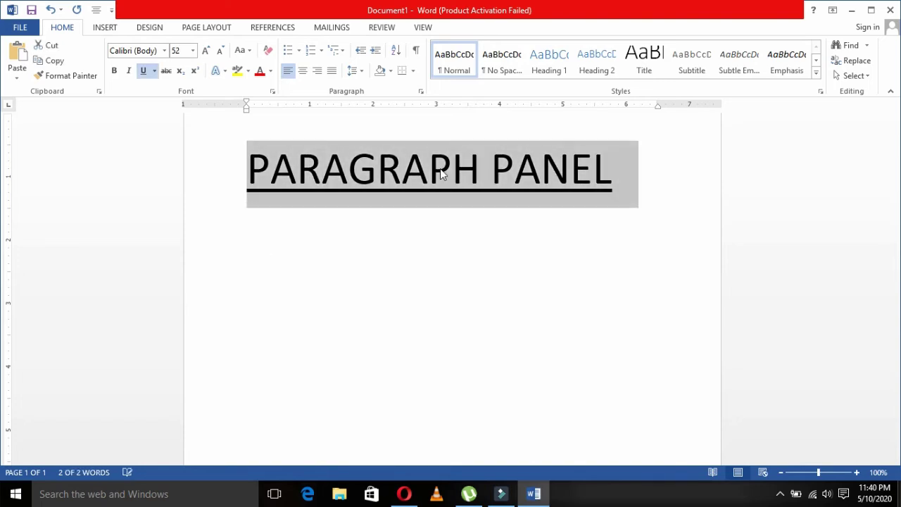
{"action": "key", "text": "Right"}
{"action": "key", "text": "ctrl+bracketleft"}
{"action": "key", "text": "ctrl+bracketleft"}
{"action": "key", "text": "ctrl+bracketleft"}
{"action": "key", "text": "ctrl+bracketleft"}
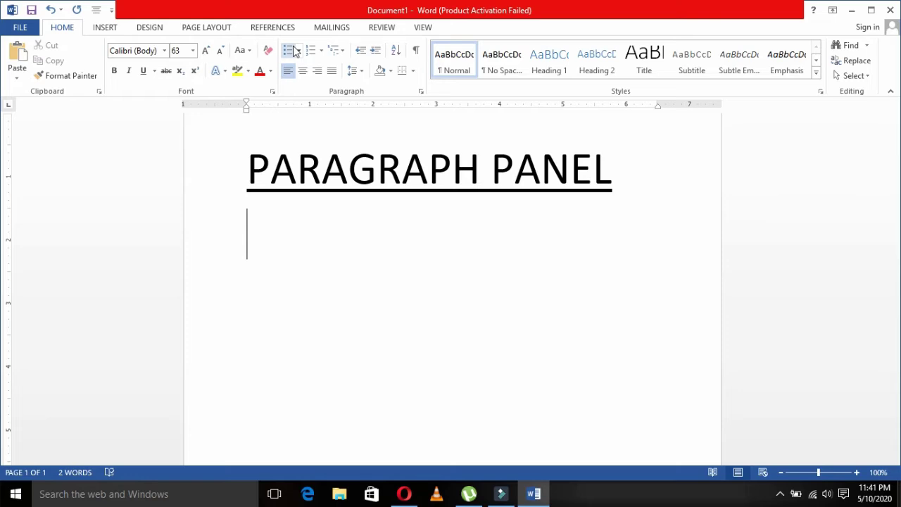
Type the heading PAKISTAN PROVINCES at a smaller size and start a new line beneath
{"action": "type", "text": "PA"}
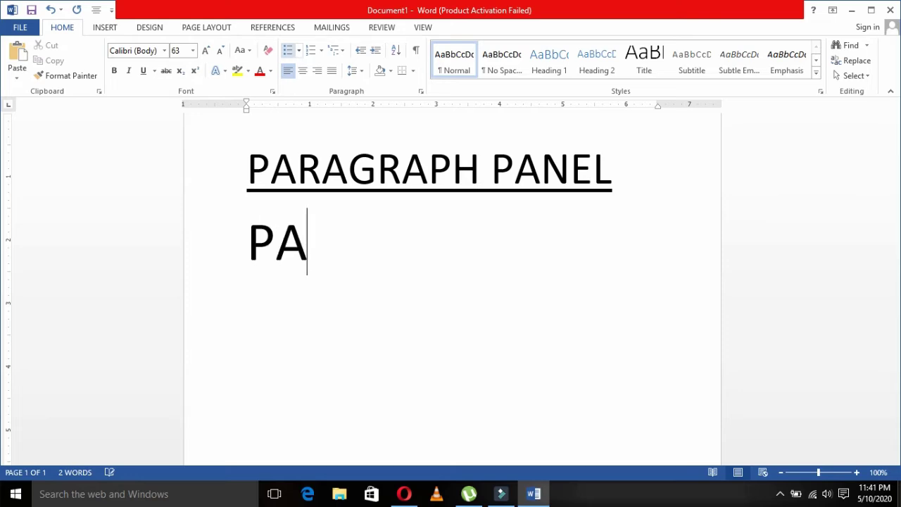
{"action": "type", "text": "KISTAN PROV"}
{"action": "key", "text": "BackSpace"}
{"action": "type", "text": "VINCES"}
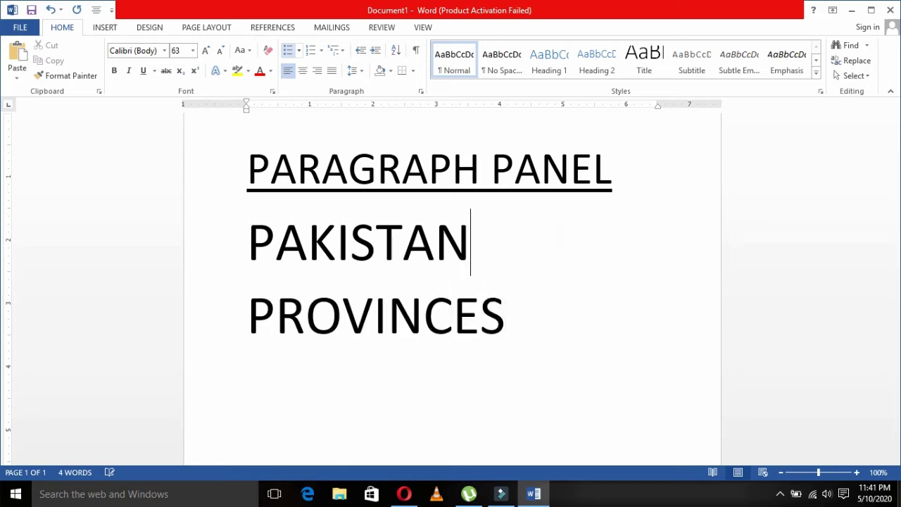
{"action": "key", "text": "shift+Left"}
{"action": "key", "text": "shift+Left"}
{"action": "key", "text": "shift+Left"}
{"action": "key", "text": "shift+Left"}
{"action": "key", "text": "shift+Left"}
{"action": "key", "text": "shift+Left"}
{"action": "key", "text": "shift+Left"}
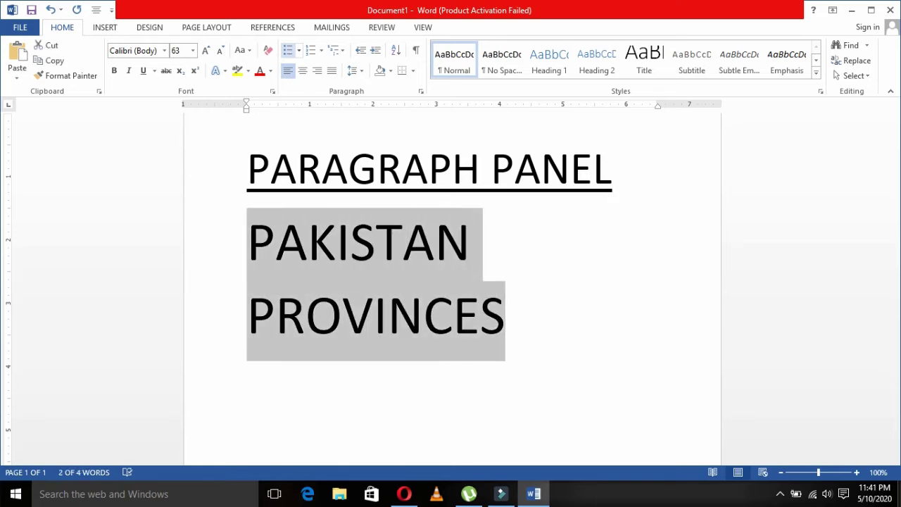
{"action": "key", "text": "ctrl+bracketleft"}
{"action": "key", "text": "ctrl+bracketleft"}
{"action": "key", "text": "ctrl+bracketleft"}
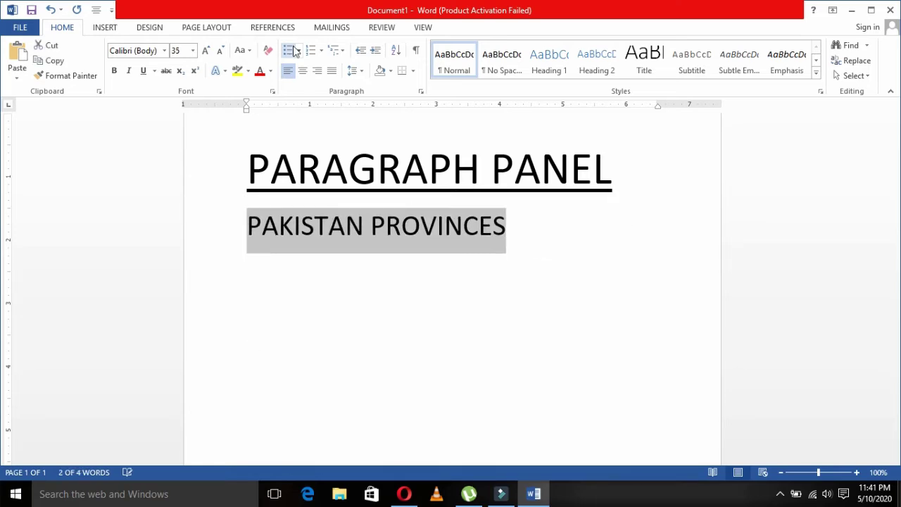
{"action": "key", "text": "Right"}
{"action": "key", "text": "shift+Left"}
{"action": "key", "text": "shift+Left"}
{"action": "key", "text": "shift+Left"}
{"action": "key", "text": "shift+Left"}
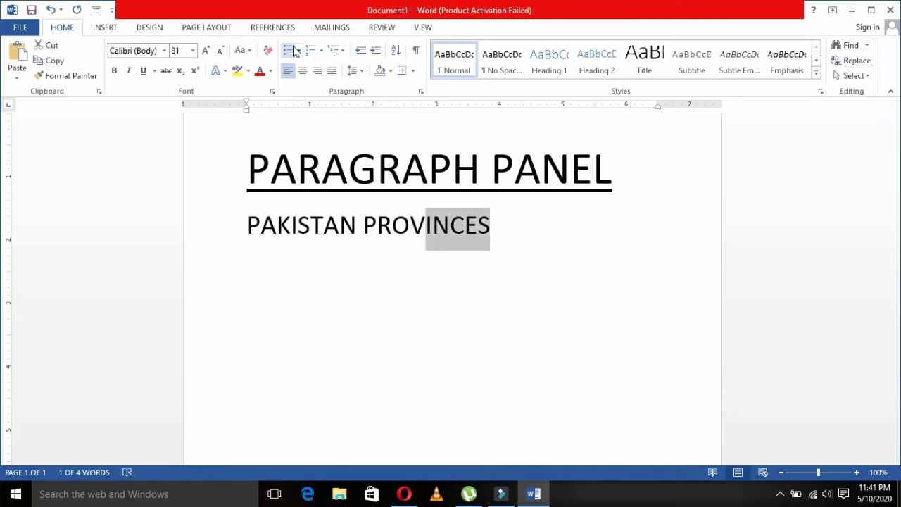
{"action": "key", "text": "Right"}
{"action": "key", "text": "Return"}
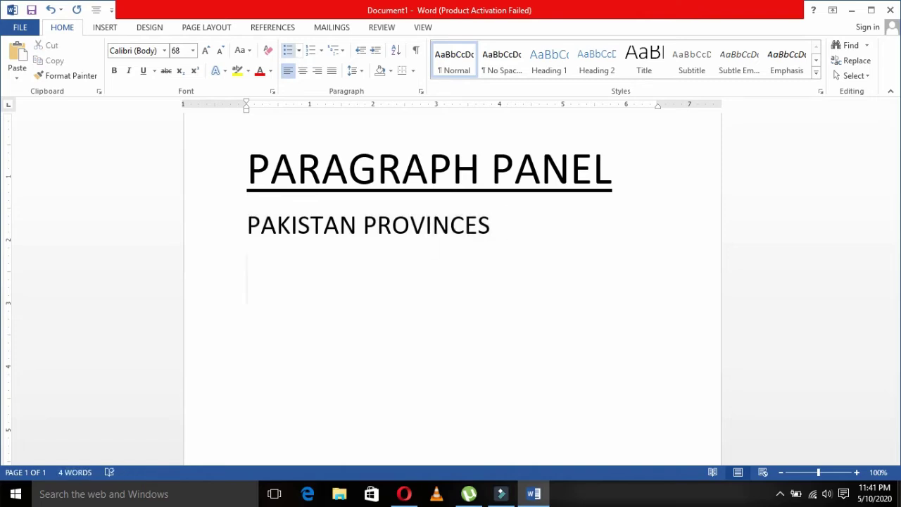
{"action": "key", "text": "ctrl+bracketleft"}
{"action": "key", "text": "ctrl+bracketleft"}
{"action": "key", "text": "ctrl+bracketleft"}
{"action": "key", "text": "ctrl+bracketleft"}
{"action": "key", "text": "ctrl+bracketleft"}
{"action": "key", "text": "ctrl+bracketleft"}
{"action": "key", "text": "ctrl+bracketleft"}
{"action": "key", "text": "ctrl+bracketleft"}
{"action": "key", "text": "ctrl+bracketleft"}
Start a bulleted list with a smaller bullet: PUNJAB, KPK, SIND, BALOCHISTAN
{"action": "left_click", "coordinate": [288, 52]}
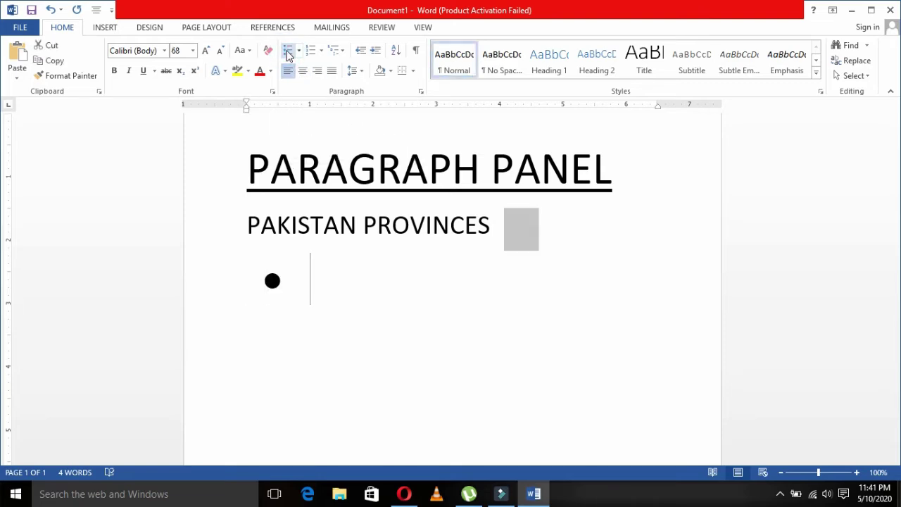
{"action": "left_click", "coordinate": [272, 281]}
{"action": "key", "text": "ctrl+bracketleft"}
{"action": "key", "text": "ctrl+bracketleft"}
{"action": "key", "text": "ctrl+bracketleft"}
{"action": "key", "text": "ctrl+bracketleft"}
{"action": "key", "text": "ctrl+bracketleft"}
{"action": "key", "text": "ctrl+bracketleft"}
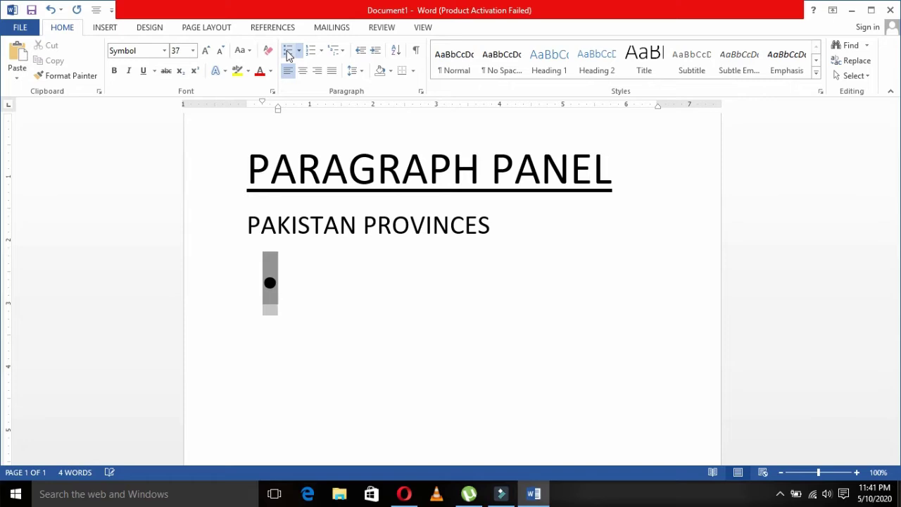
{"action": "key", "text": "Right"}
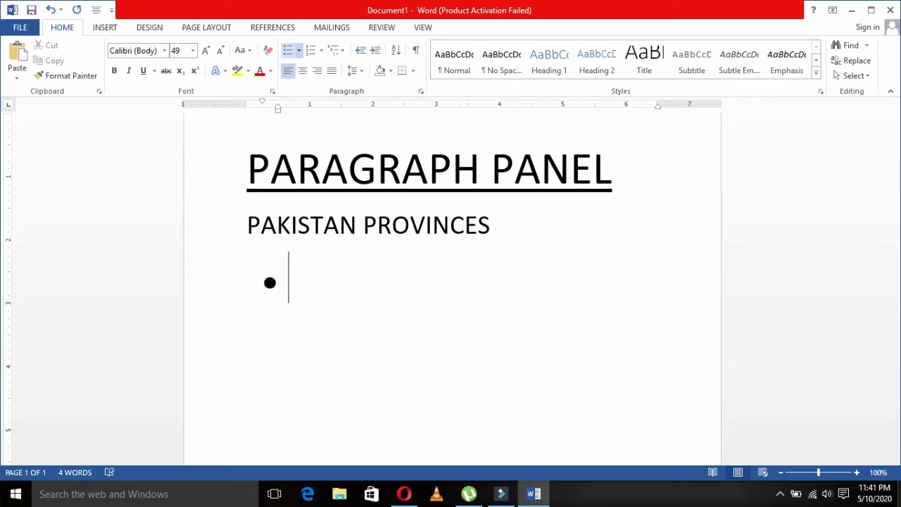
{"action": "type", "text": "PUNJAB"}
{"action": "key", "text": "Return"}
{"action": "type", "text": "KPK"}
{"action": "key", "text": "Return"}
{"action": "type", "text": "SIND"}
{"action": "key", "text": "Return"}
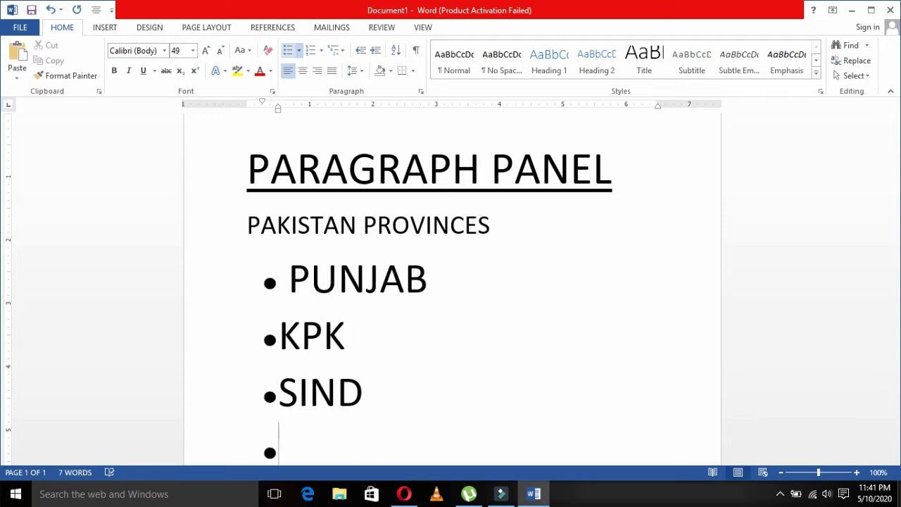
{"action": "type", "text": "BALOCHISTAN"}
Add GILGIT BALTISTAN as the last item and return to the start of PUNJAB
{"action": "key", "text": "Return"}
{"action": "type", "text": "GI"}
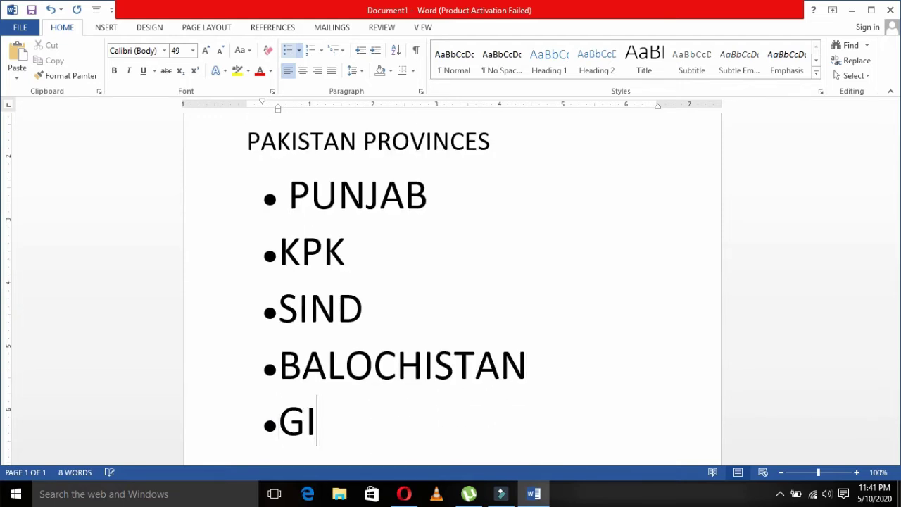
{"action": "type", "text": "LGIT BA"}
{"action": "key", "text": "BackSpace"}
{"action": "type", "text": "BAL"}
{"action": "key", "text": "Left"}
{"action": "type", "text": "A"}
{"action": "key", "text": "Right"}
{"action": "type", "text": "TISTAN"}
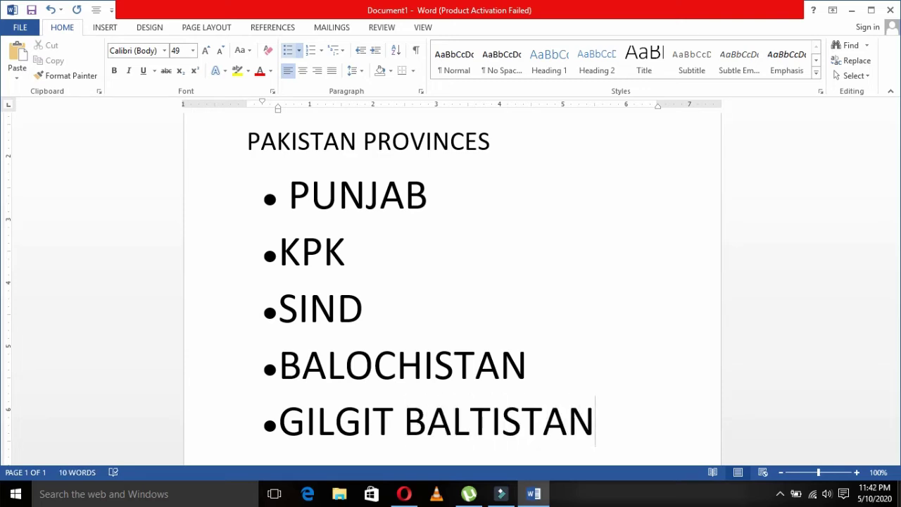
{"action": "key", "text": "Up"}
{"action": "key", "text": "Up"}
{"action": "key", "text": "Up"}
{"action": "key", "text": "Up"}
{"action": "key", "text": "Left"}
{"action": "key", "text": "Left"}
{"action": "key", "text": "Left"}
{"action": "key", "text": "Left"}
{"action": "key", "text": "Left"}
{"action": "key", "text": "Left"}
{"action": "key", "text": "Left"}
{"action": "scroll", "coordinate": [451, 282], "scroll_direction": "up", "scroll_amount": 1}
{"action": "key", "text": "Right"}
Define a new bullet from a symbol, with the symbol font set to Wingdings
{"action": "left_click", "coordinate": [269, 231]}
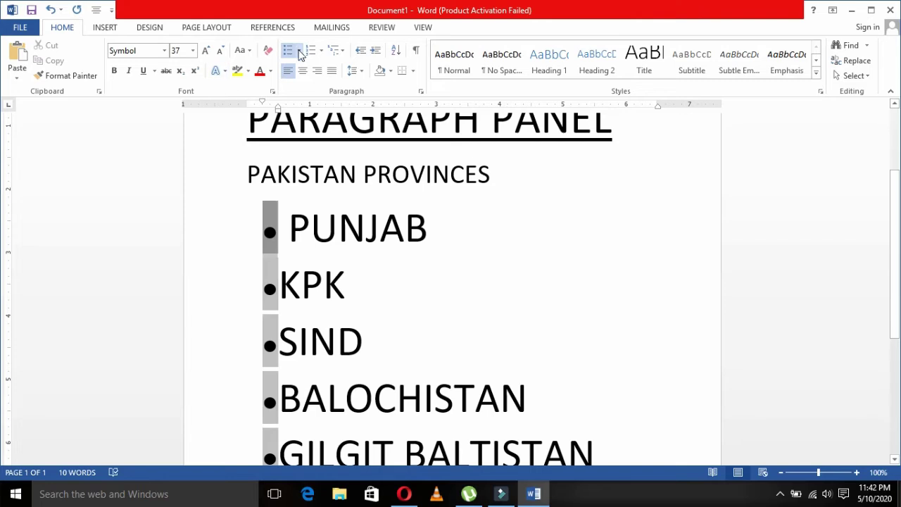
{"action": "left_click", "coordinate": [299, 52]}
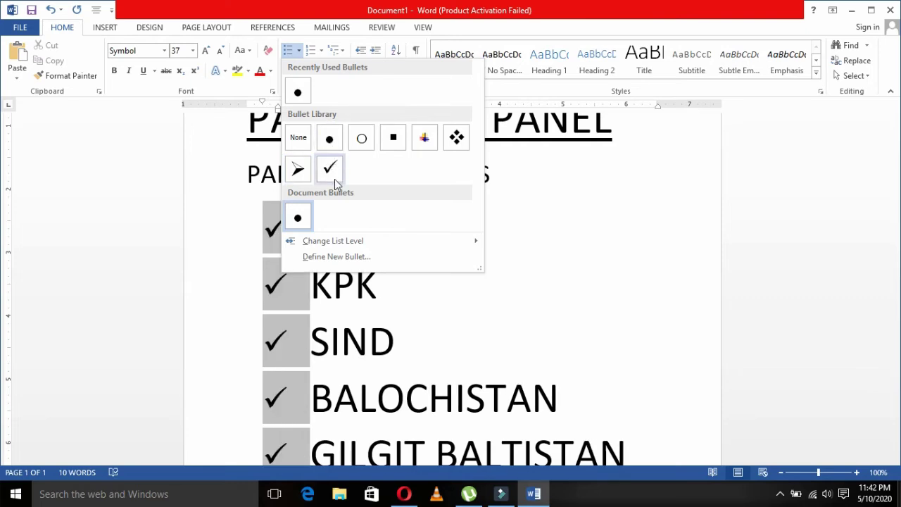
{"action": "left_click", "coordinate": [347, 257]}
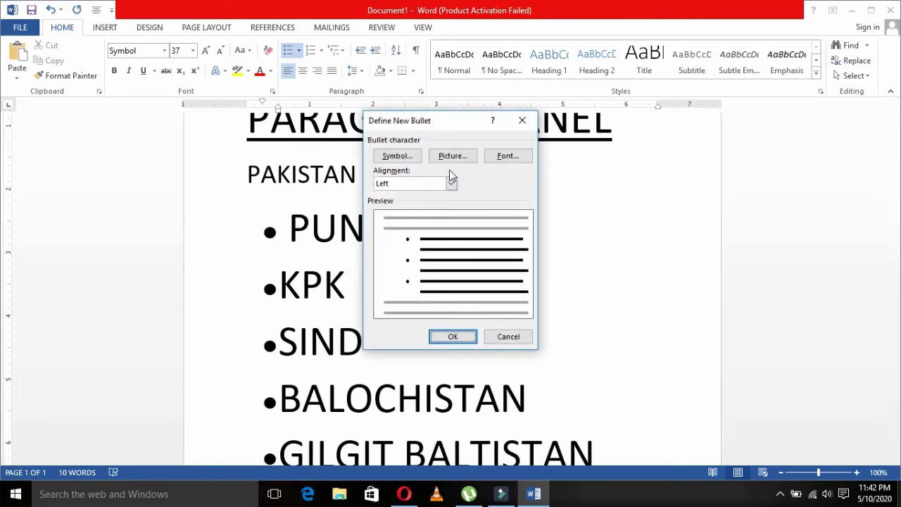
{"action": "left_click", "coordinate": [400, 157]}
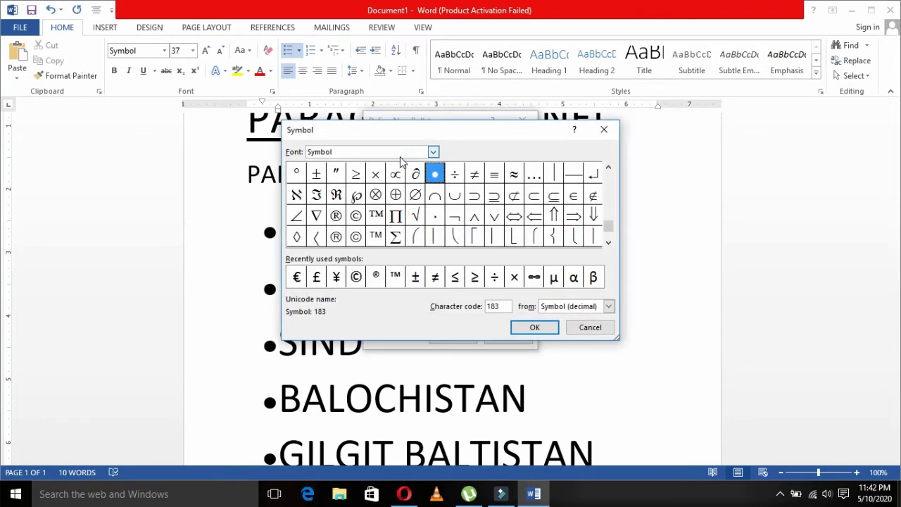
{"action": "left_click_drag", "start_coordinate": [608, 226], "coordinate": [608, 175]}
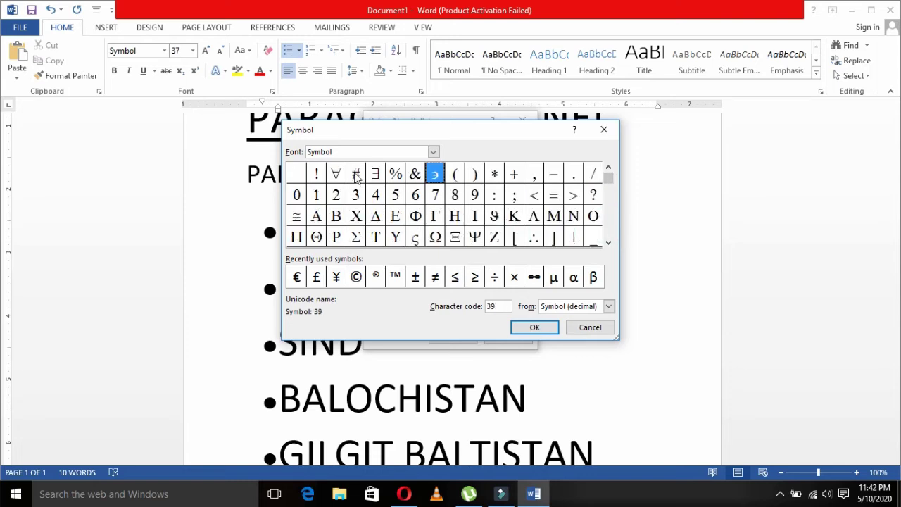
{"action": "left_click", "coordinate": [433, 151]}
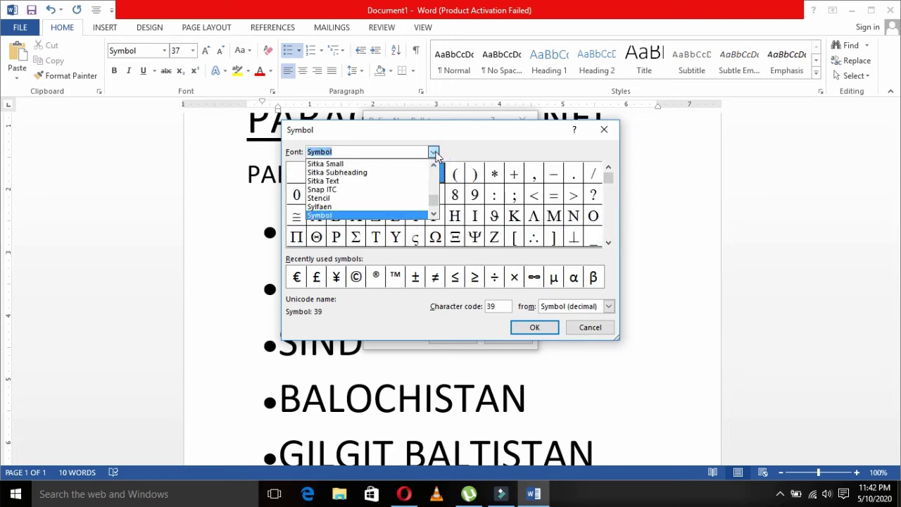
{"action": "type", "text": "WIN"}
{"action": "key", "text": "Return"}
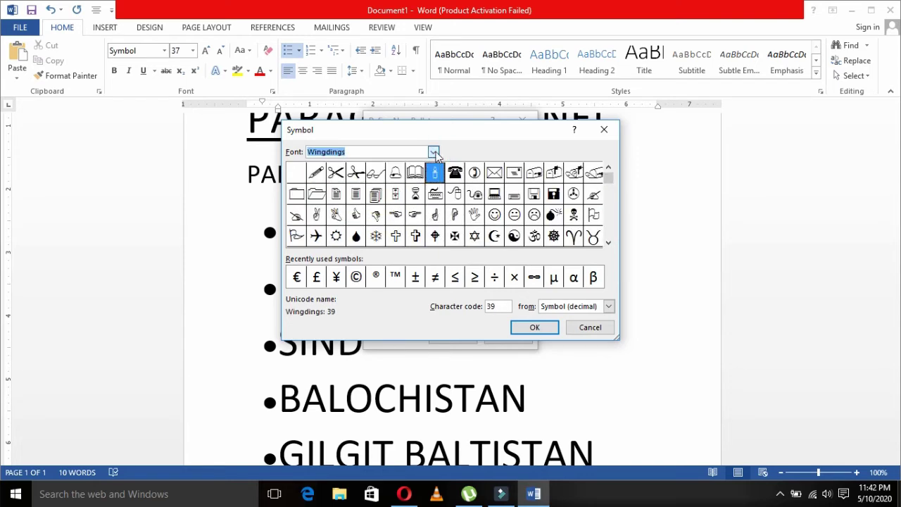
Pick the Wingdings smiley face, character code 74, as the bullet symbol
{"action": "left_click", "coordinate": [435, 215]}
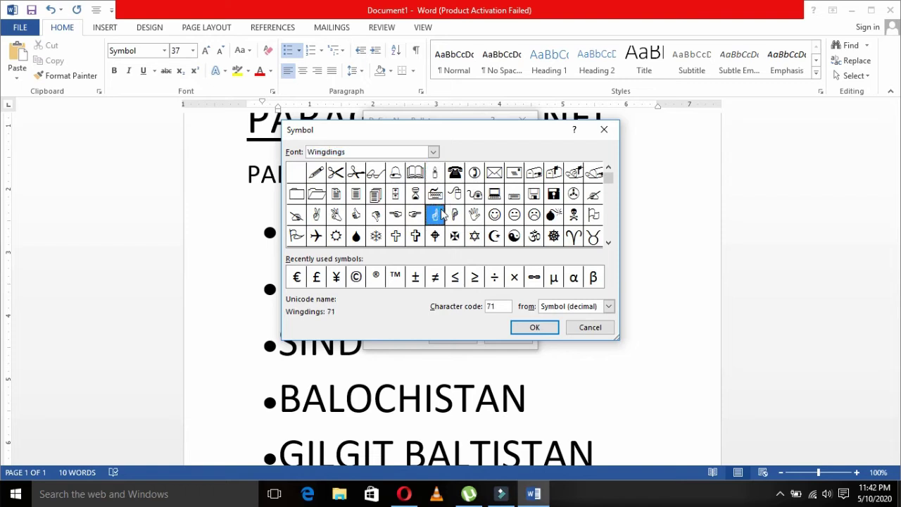
{"action": "key", "text": "Left"}
{"action": "key", "text": "Left"}
{"action": "key", "text": "Up"}
{"action": "key", "text": "Up"}
{"action": "key", "text": "Left"}
{"action": "key", "text": "Left"}
{"action": "key", "text": "Left"}
{"action": "key", "text": "Left"}
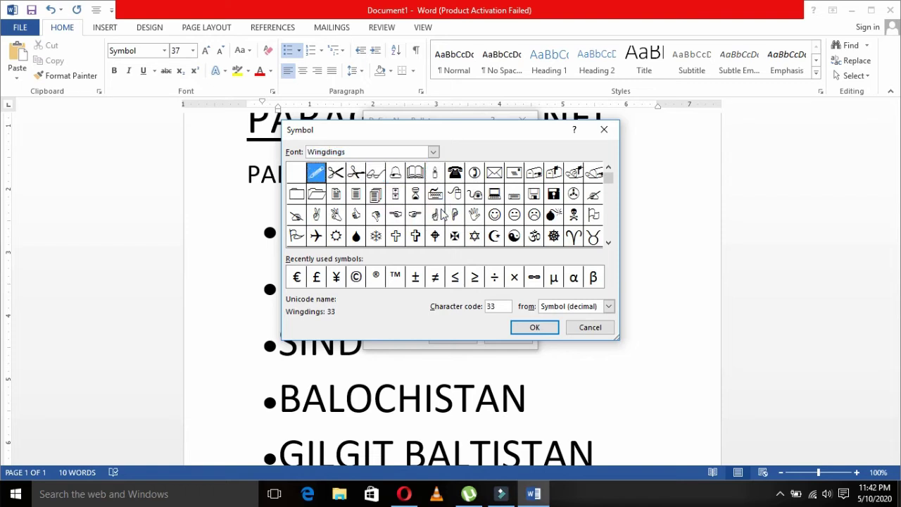
{"action": "key", "text": "Down"}
{"action": "key", "text": "Down"}
{"action": "key", "text": "Right"}
{"action": "key", "text": "Down"}
{"action": "key", "text": "Left"}
{"action": "key", "text": "Right"}
{"action": "key", "text": "Right"}
{"action": "key", "text": "Right"}
{"action": "key", "text": "Right"}
{"action": "key", "text": "Right"}
{"action": "key", "text": "Right"}
{"action": "key", "text": "Right"}
{"action": "key", "text": "Right"}
{"action": "key", "text": "Up"}
{"action": "key", "text": "Right"}
{"action": "key", "text": "Right"}
{"action": "key", "text": "Down"}
{"action": "key", "text": "Right"}
{"action": "key", "text": "Right"}
{"action": "key", "text": "Up"}
{"action": "key", "text": "Left"}
{"action": "key", "text": "Left"}
{"action": "key", "text": "Left"}
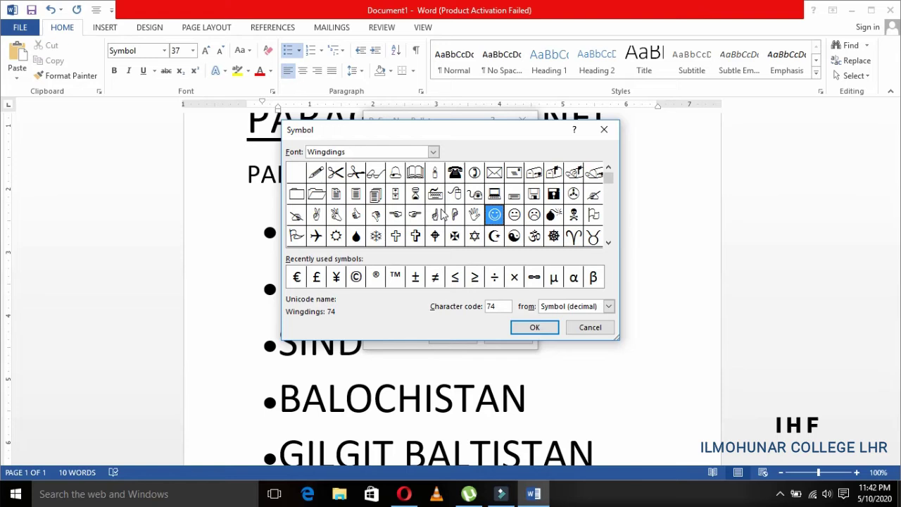
{"action": "key", "text": "Return"}
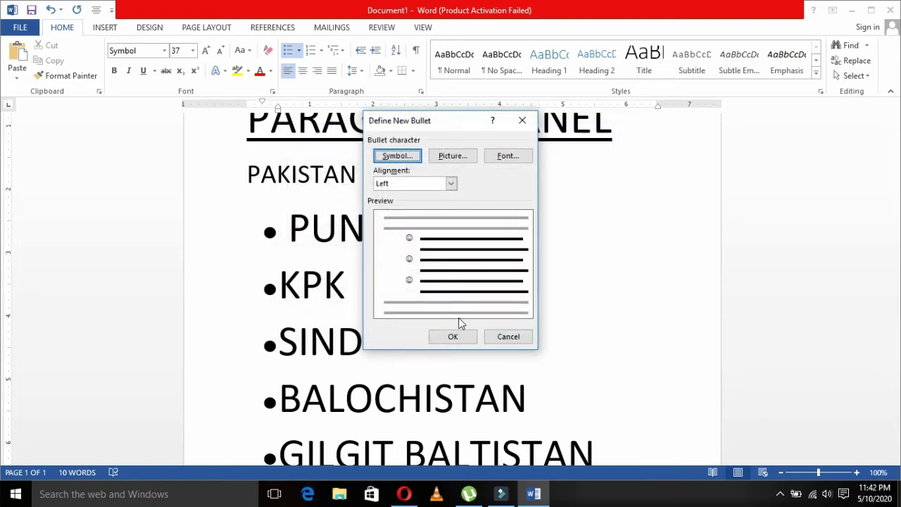
Apply the smiley bullets, remove the gap before PUNJAB, and add an indented sub-item under it
{"action": "left_click", "coordinate": [457, 336]}
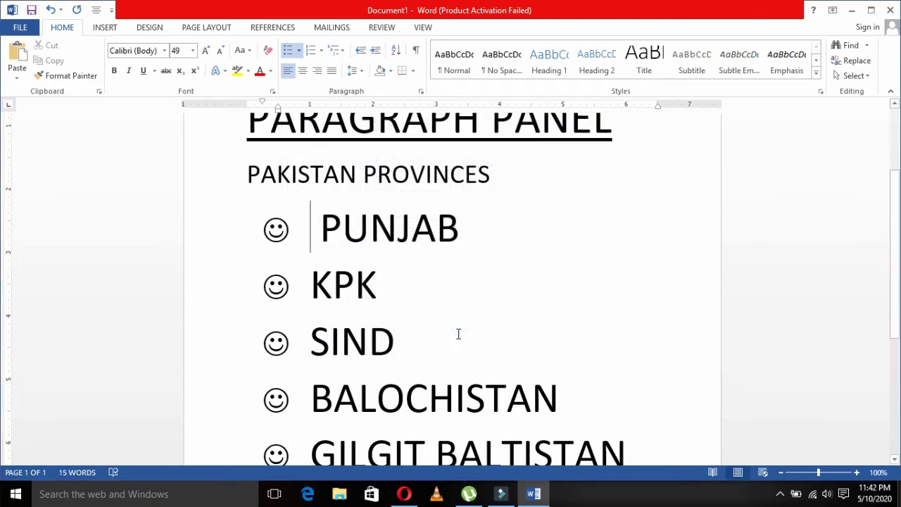
{"action": "key", "text": "Delete"}
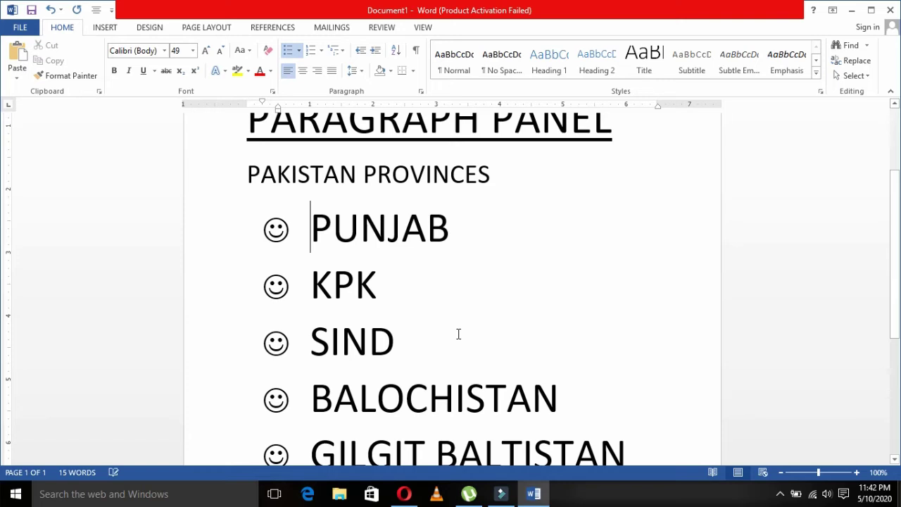
{"action": "key", "text": "Right"}
{"action": "key", "text": "Right"}
{"action": "key", "text": "Right"}
{"action": "key", "text": "Right"}
{"action": "key", "text": "Right"}
{"action": "key", "text": "Right"}
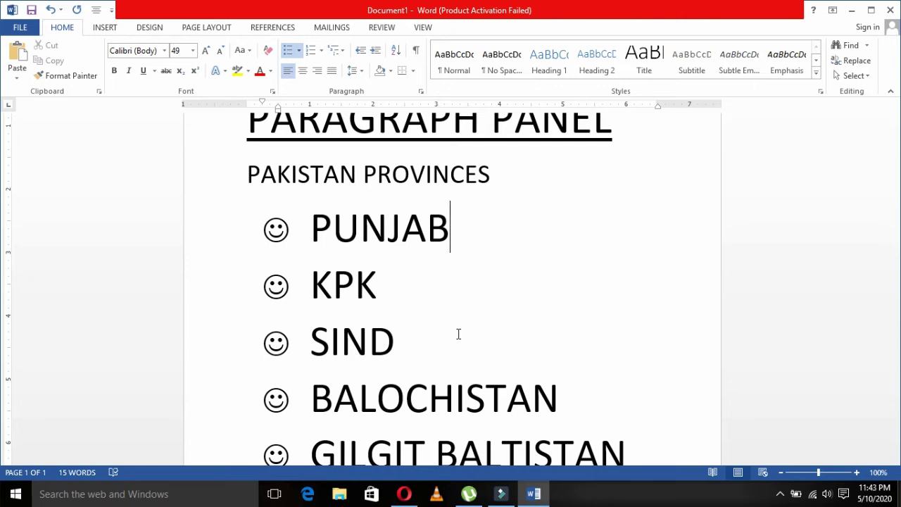
{"action": "key", "text": "Return"}
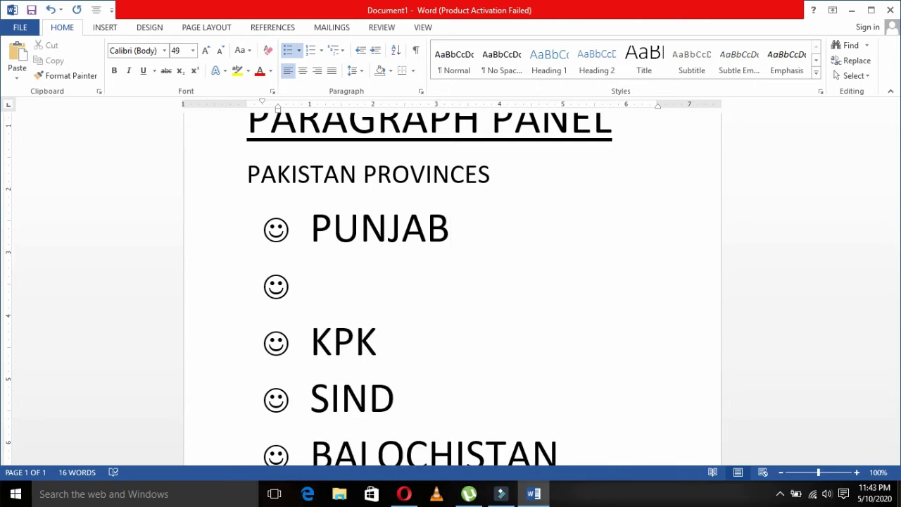
{"action": "key", "text": "Tab"}
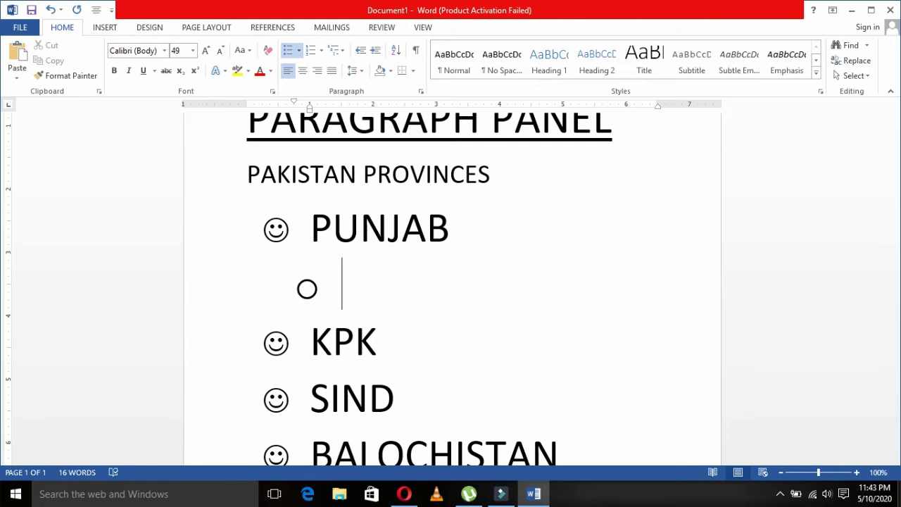
Add LAHORE with indented sub-items DHA, NISHAT and TOWNSHIP
{"action": "type", "text": "LAHORE"}
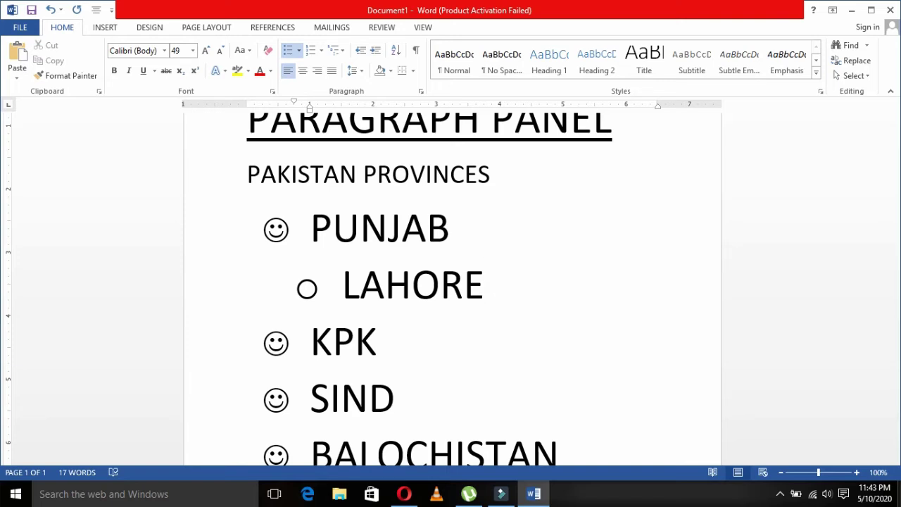
{"action": "key", "text": "Return"}
{"action": "key", "text": "Tab"}
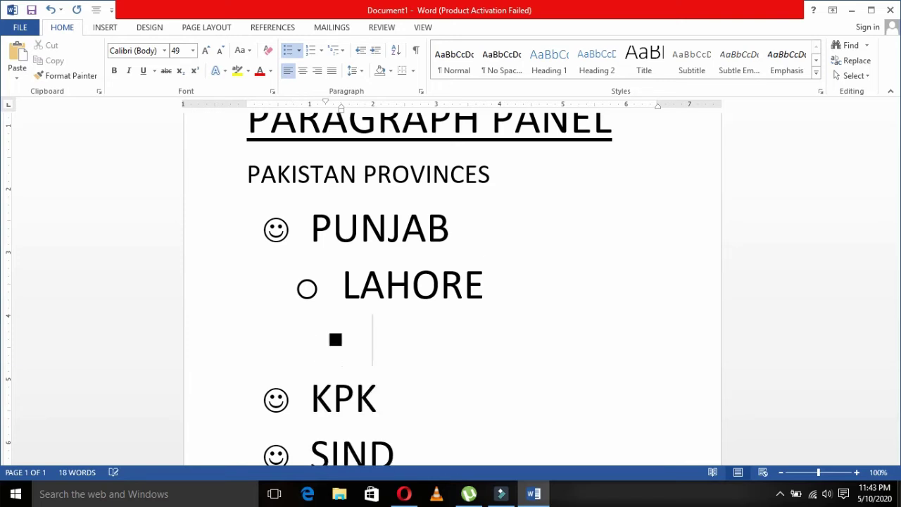
{"action": "type", "text": "dh"}
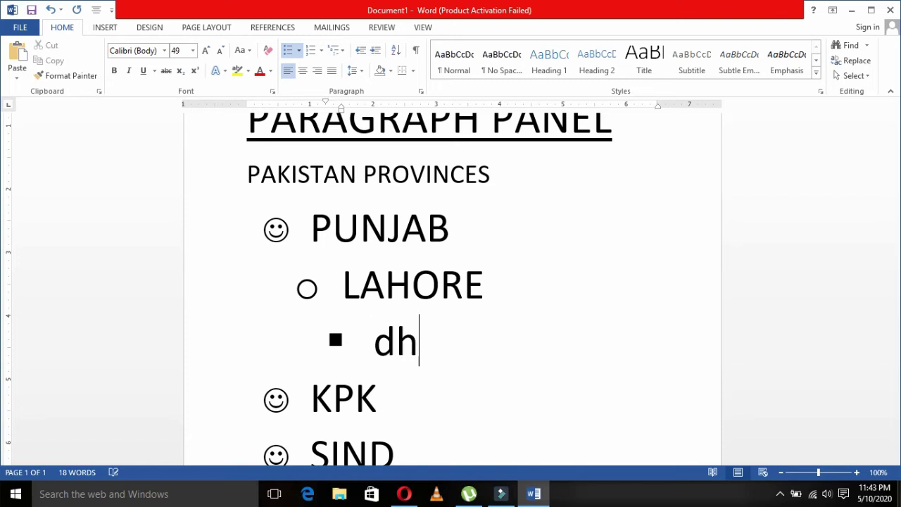
{"action": "key", "text": "BackSpace"}
{"action": "key", "text": "BackSpace"}
{"action": "type", "text": "DHA"}
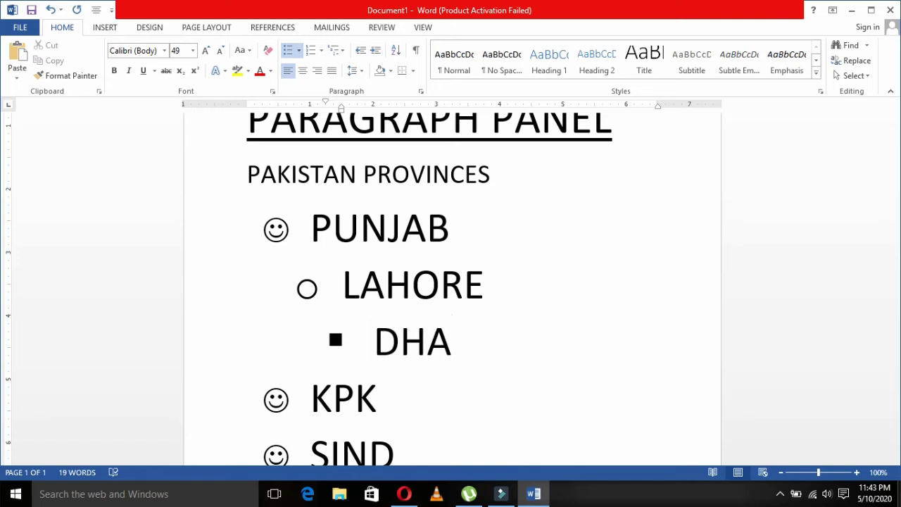
{"action": "key", "text": "Return"}
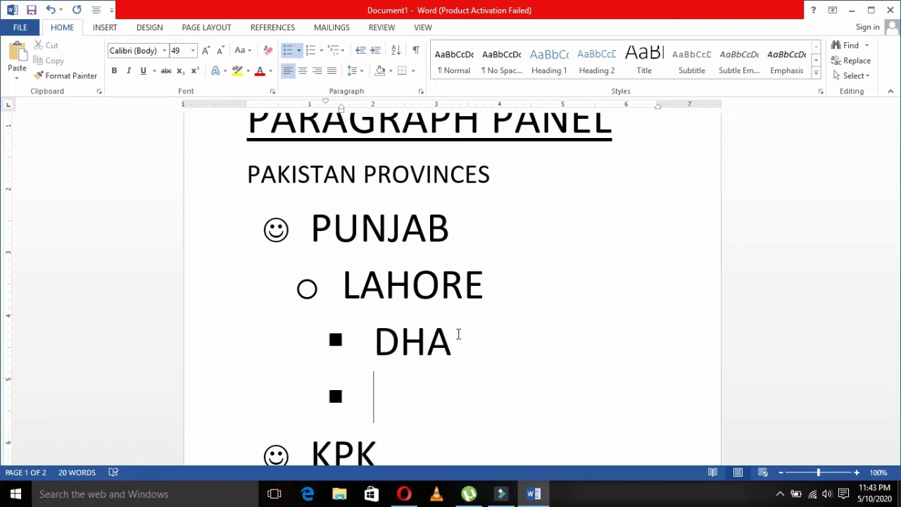
{"action": "type", "text": "NISHAT"}
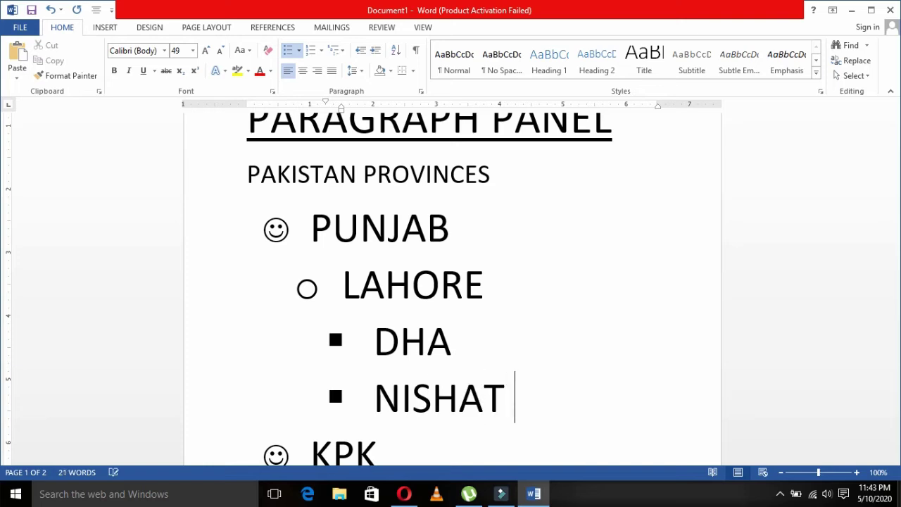
{"action": "key", "text": "Return"}
{"action": "type", "text": "NIS"}
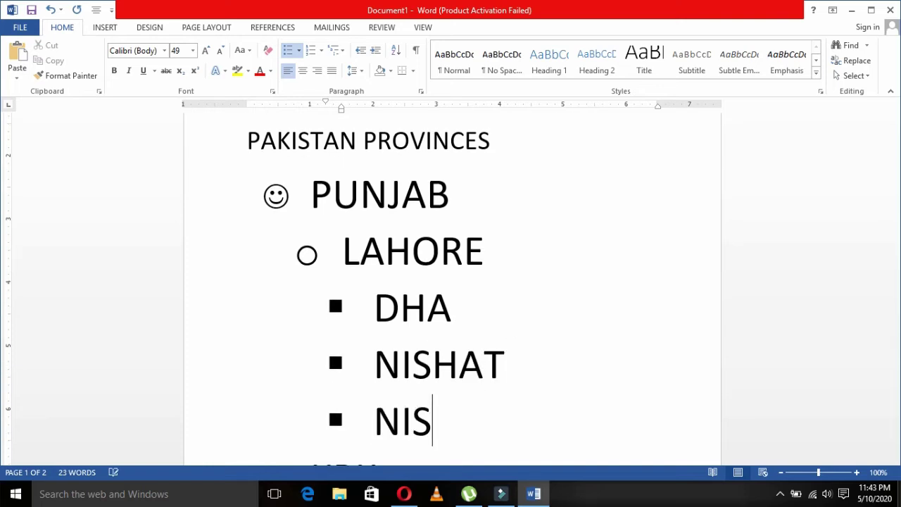
{"action": "key", "text": "BackSpace"}
{"action": "key", "text": "BackSpace"}
{"action": "key", "text": "BackSpace"}
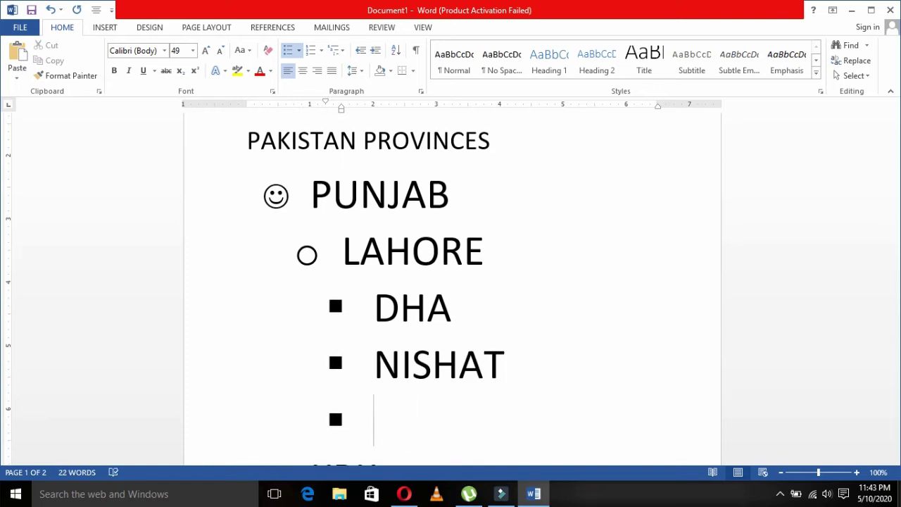
{"action": "type", "text": "TOWNSHIP"}
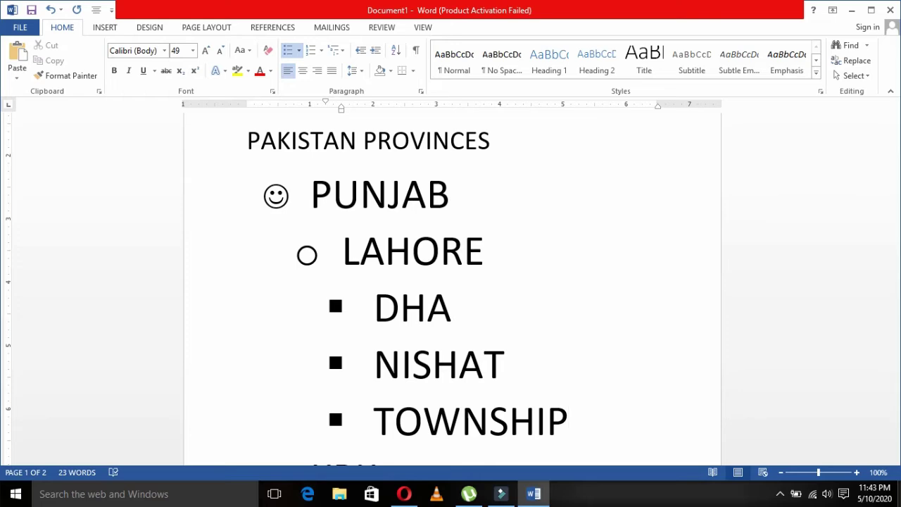
Add FAISALABAD at the LAHORE level with an empty sub-item, and show the numbering formats
{"action": "key", "text": "Return"}
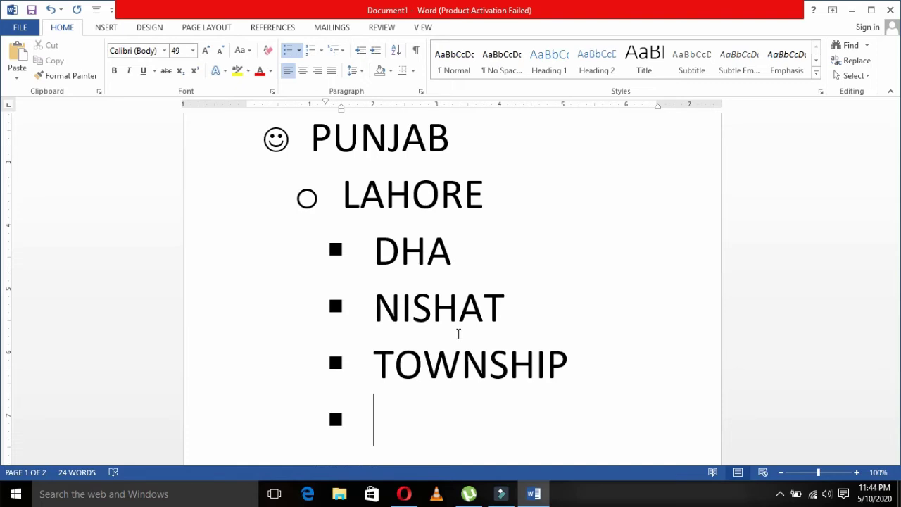
{"action": "key", "text": "shift+Tab"}
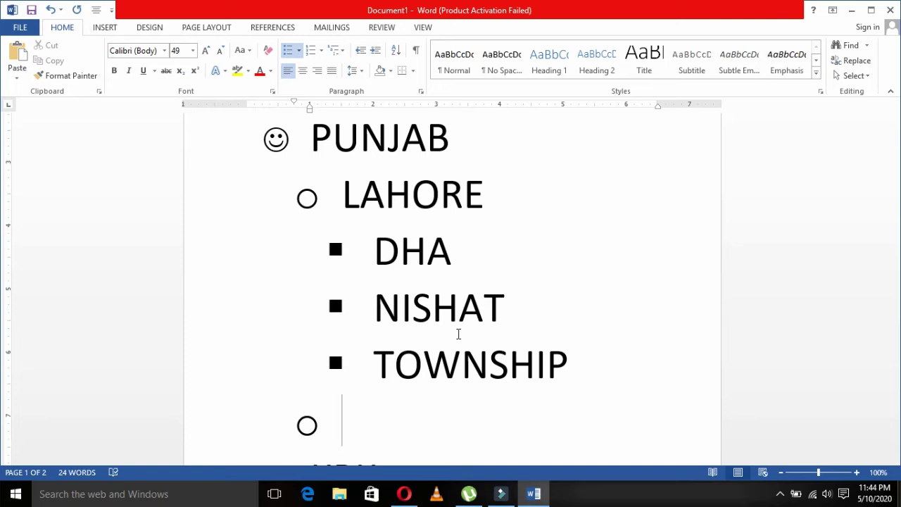
{"action": "type", "text": "FAI"}
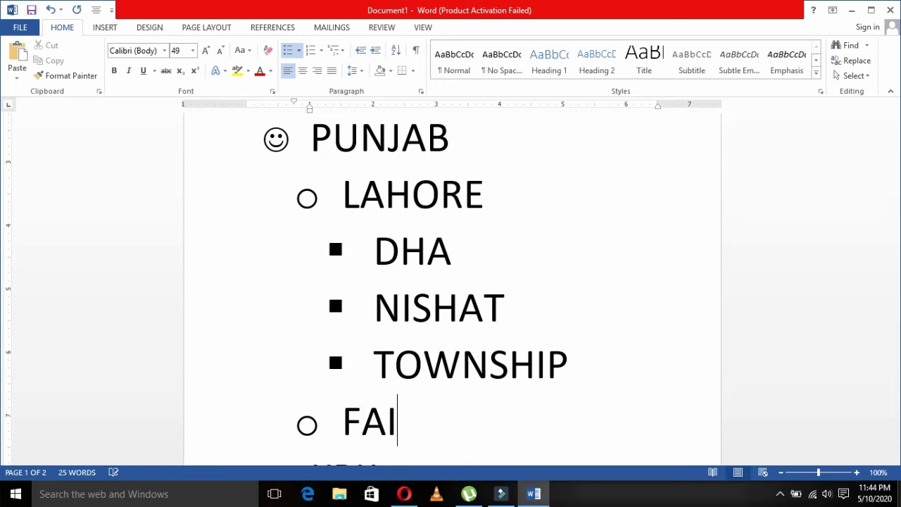
{"action": "type", "text": "SALA"}
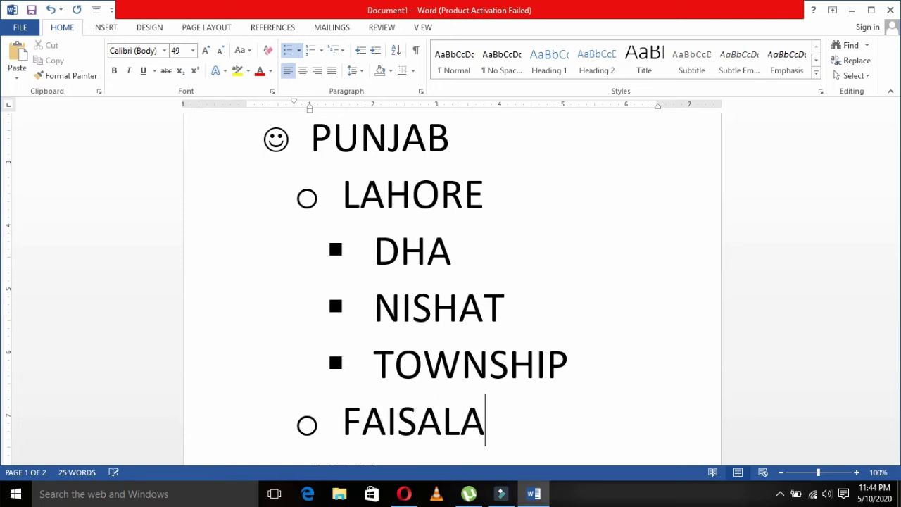
{"action": "type", "text": "BAD"}
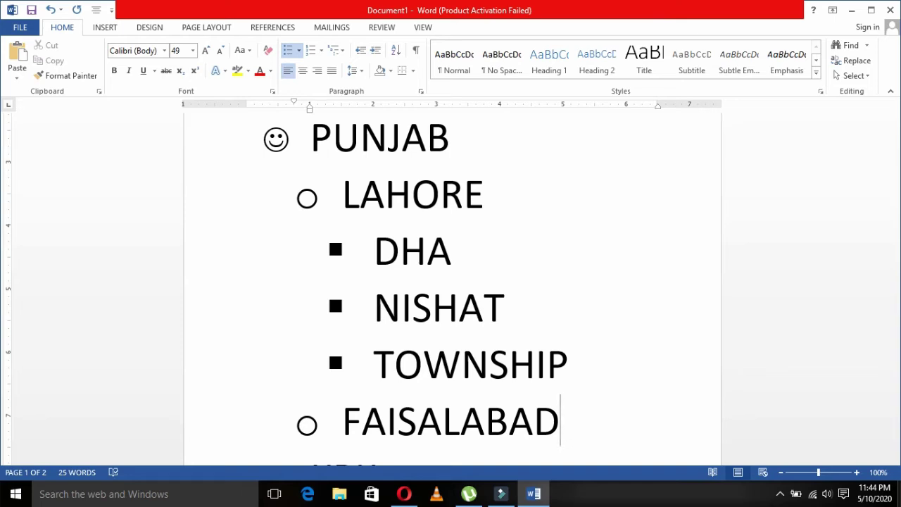
{"action": "key", "text": "Return"}
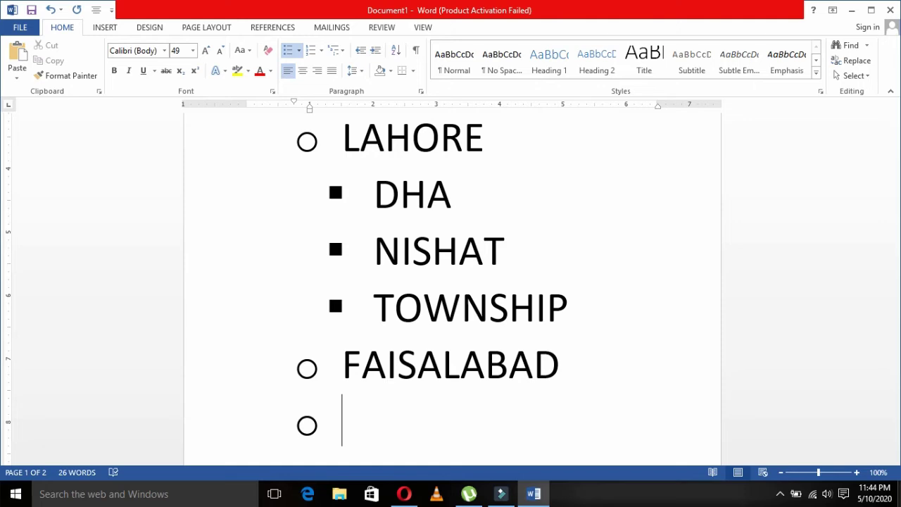
{"action": "key", "text": "Tab"}
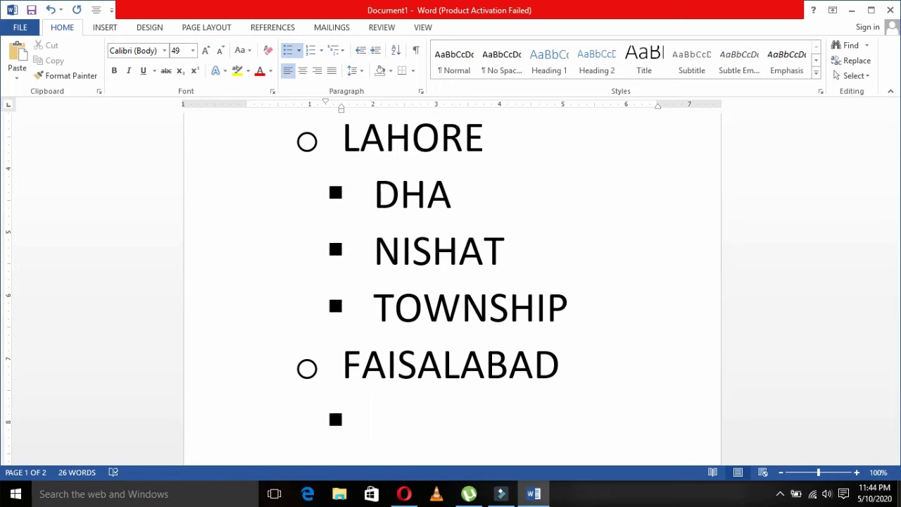
{"action": "left_click", "coordinate": [321, 51]}
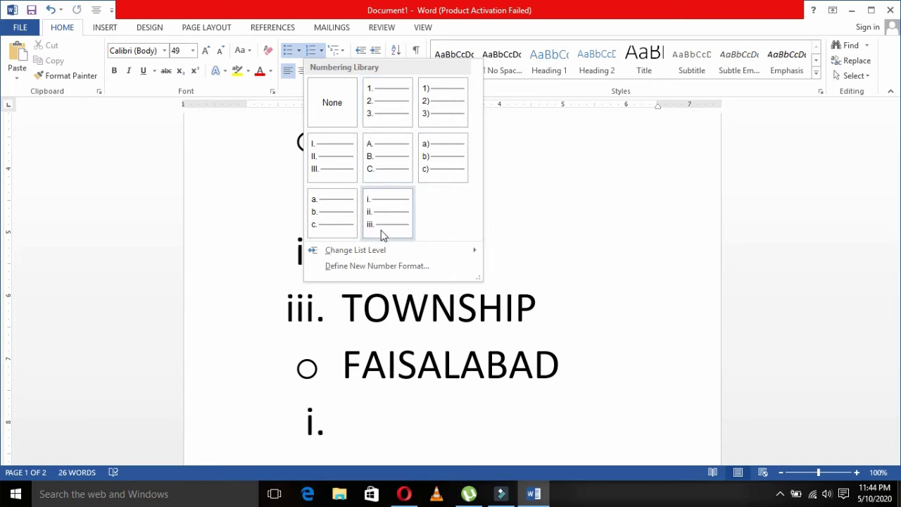
{"action": "left_click", "coordinate": [340, 50]}
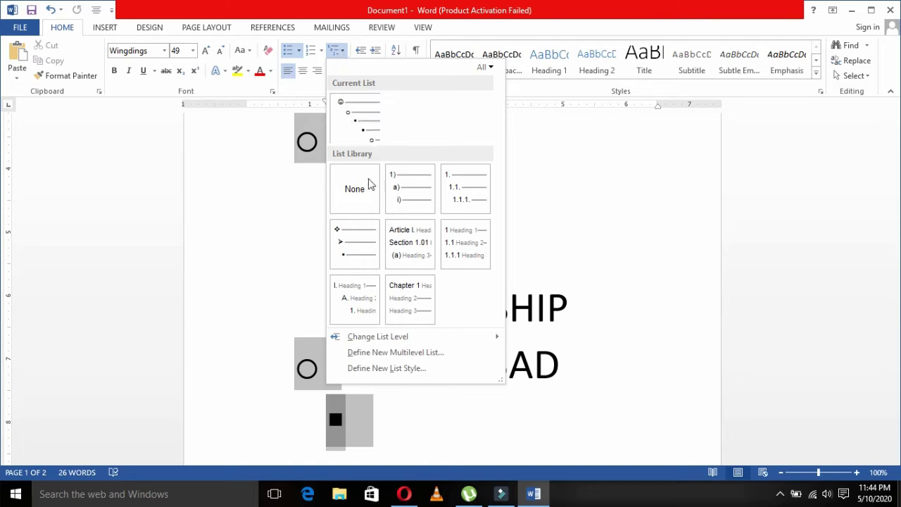
{"action": "mouse_move", "coordinate": [354, 299]}
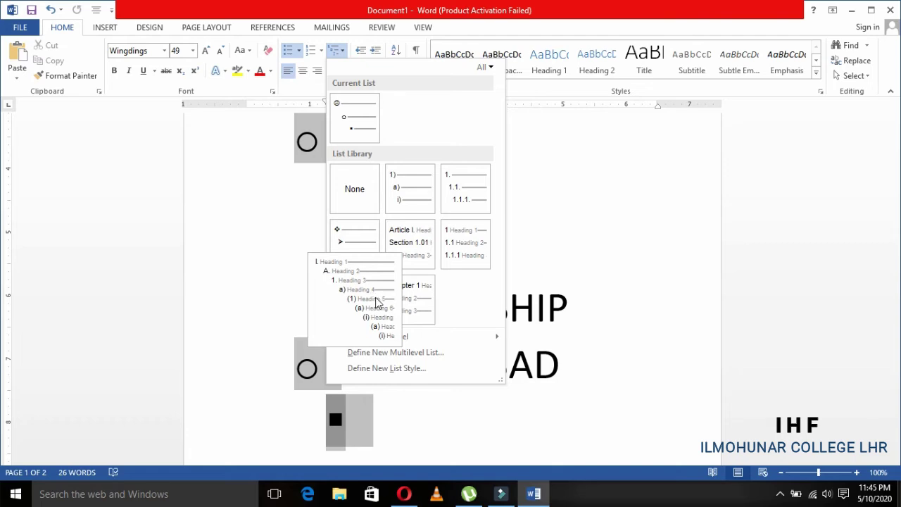
{"action": "left_click", "coordinate": [591, 337]}
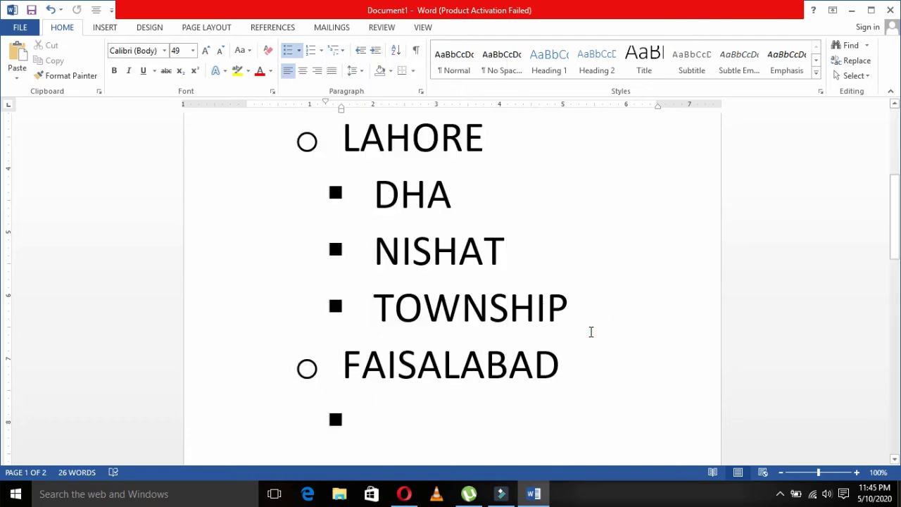
{"action": "key", "text": "ctrl+a"}
Delete the city list and generate two sample paragraphs with =RAND(2,2)
{"action": "key", "text": "Delete"}
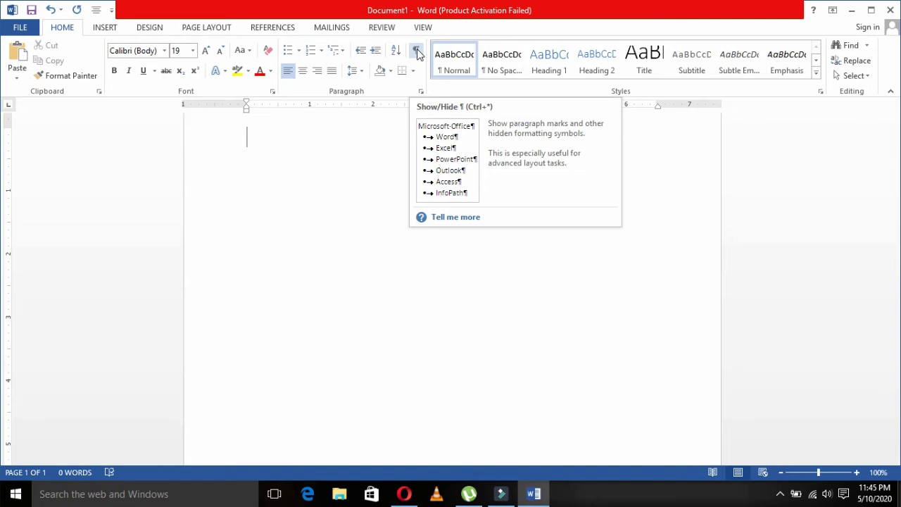
{"action": "type", "text": "=RAND(2,2)"}
{"action": "key", "text": "Return"}
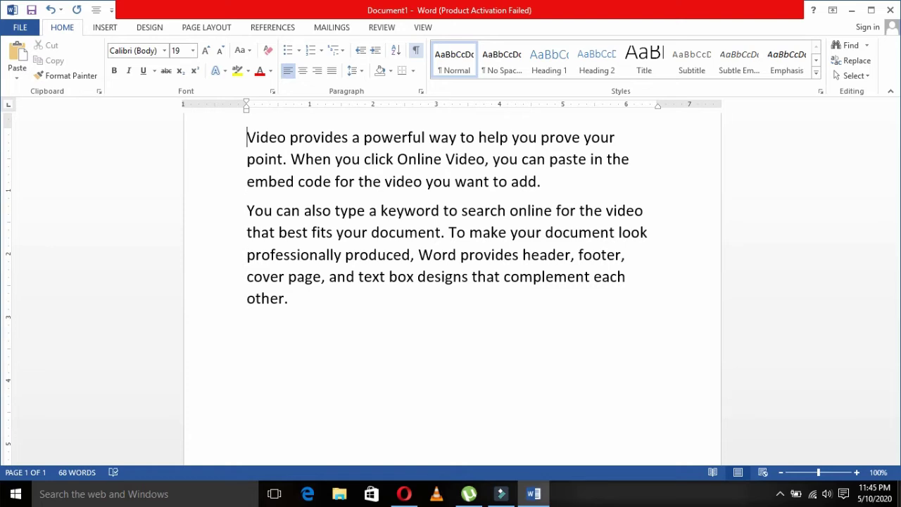
{"action": "left_click", "coordinate": [256, 137]}
With formatting marks shown, remove spaces after Video and split paragraphs before 'To make your document' and after 'footer,'
{"action": "left_click", "coordinate": [416, 51]}
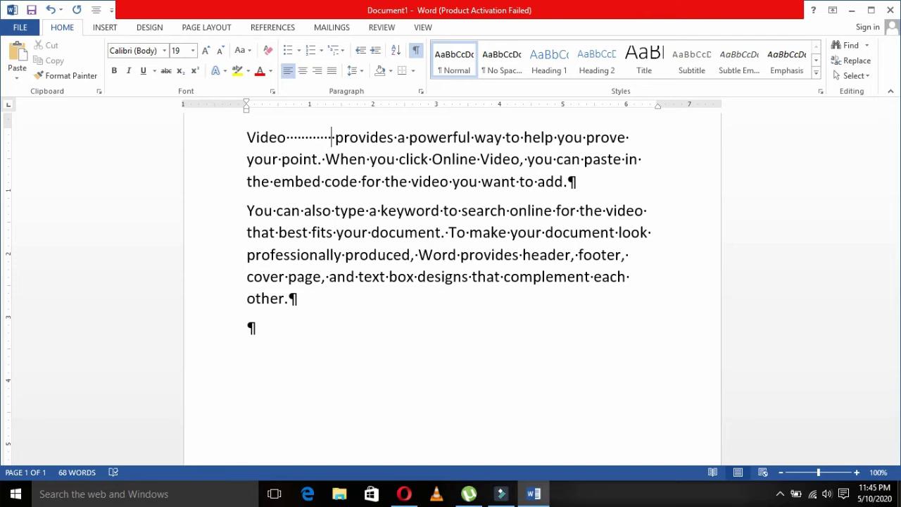
{"action": "key", "text": "BackSpace"}
{"action": "key", "text": "BackSpace"}
{"action": "key", "text": "BackSpace"}
{"action": "key", "text": "BackSpace"}
{"action": "key", "text": "BackSpace"}
{"action": "key", "text": "BackSpace"}
{"action": "key", "text": "BackSpace"}
{"action": "key", "text": "BackSpace"}
{"action": "key", "text": "BackSpace"}
{"action": "key", "text": "Down"}
{"action": "key", "text": "Down"}
{"action": "key", "text": "Down"}
{"action": "key", "text": "Right"}
{"action": "key", "text": "ctrl+Right"}
{"action": "key", "text": "ctrl+Right"}
{"action": "key", "text": "ctrl+Right"}
{"action": "key", "text": "ctrl+Right"}
{"action": "key", "text": "ctrl+Right"}
{"action": "key", "text": "Left"}
{"action": "key", "text": "ctrl+Left"}
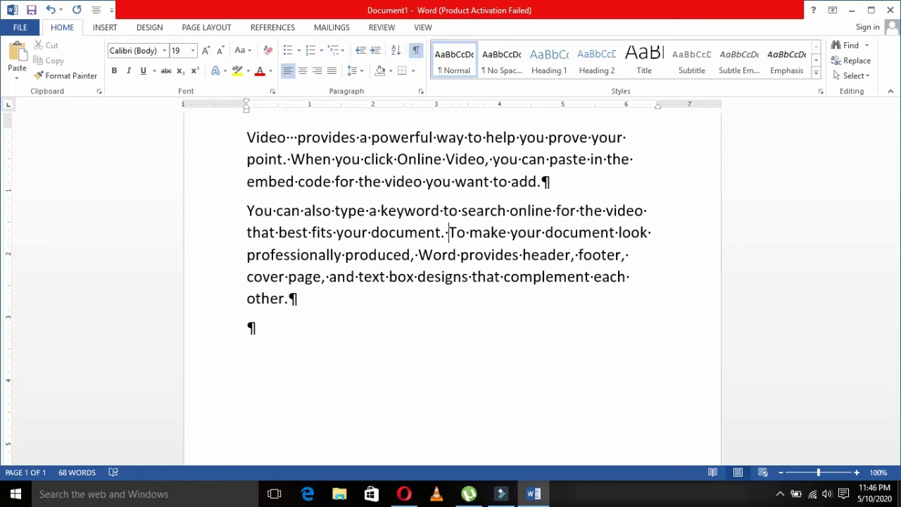
{"action": "key", "text": "Return"}
{"action": "key", "text": "ctrl+Right"}
{"action": "key", "text": "ctrl+Right"}
{"action": "key", "text": "ctrl+Right"}
{"action": "key", "text": "Down"}
{"action": "key", "text": "Right"}
{"action": "key", "text": "Right"}
{"action": "key", "text": "Return"}
Hide the formatting marks and delete all the sample text
{"action": "key", "text": "Up"}
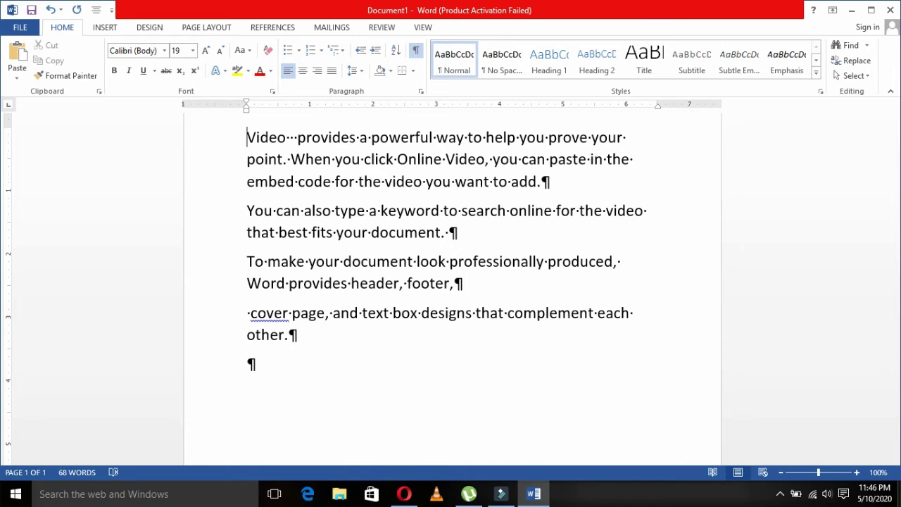
{"action": "key", "text": "shift+Down"}
{"action": "key", "text": "shift+Down"}
{"action": "key", "text": "shift+Down"}
{"action": "key", "text": "shift+Down"}
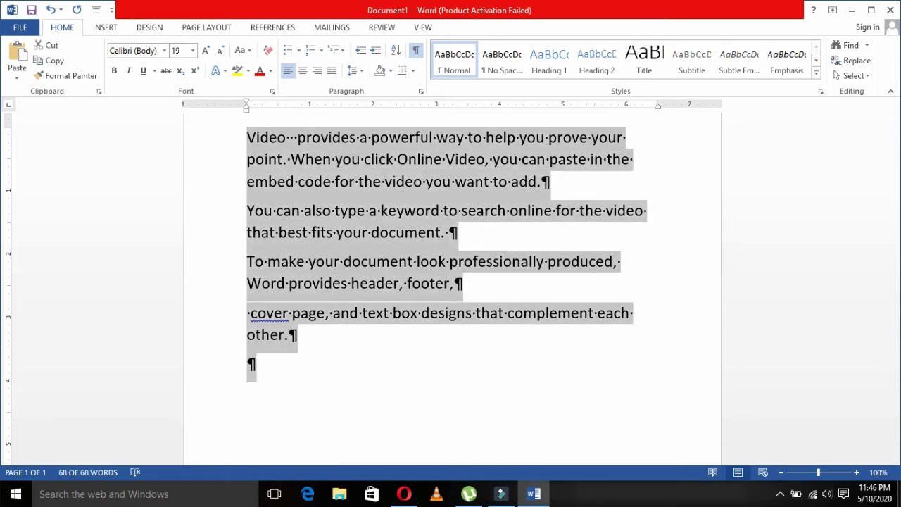
{"action": "left_click", "coordinate": [416, 50]}
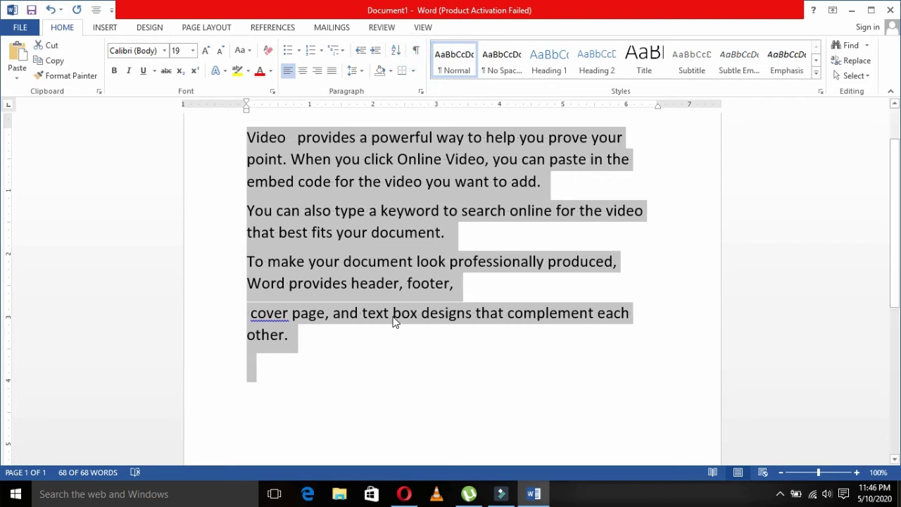
{"action": "key", "text": "Delete"}
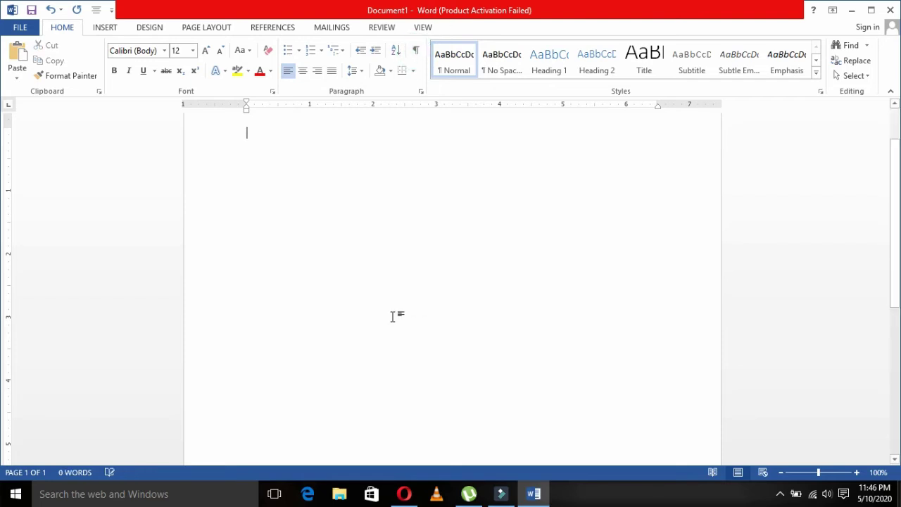
{"action": "type", "text": "19"}
Add an ALIGNMENTS heading at the top of the page, enlarged to 42 pt
{"action": "key", "text": "Return"}
{"action": "type", "text": "ALIGNMENTS "}
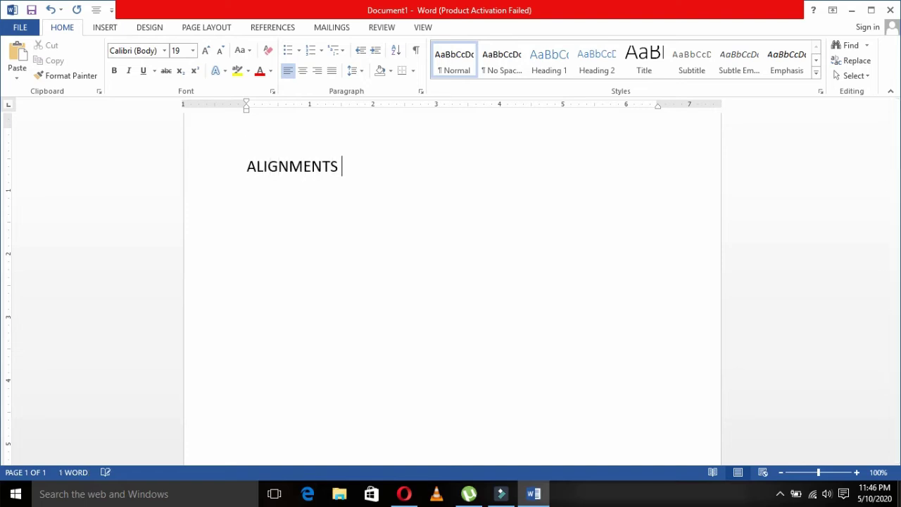
{"action": "type", "text": "("}
{"action": "key", "text": "BackSpace"}
{"action": "key", "text": "shift+Left"}
{"action": "key", "text": "shift+Left"}
{"action": "key", "text": "shift+Left"}
{"action": "key", "text": "shift+Left"}
{"action": "key", "text": "ctrl+bracketright"}
{"action": "key", "text": "ctrl+bracketright"}
{"action": "key", "text": "ctrl+bracketright"}
{"action": "key", "text": "ctrl+bracketright"}
{"action": "key", "text": "ctrl+bracketright"}
{"action": "key", "text": "ctrl+bracketright"}
{"action": "key", "text": "ctrl+bracketright"}
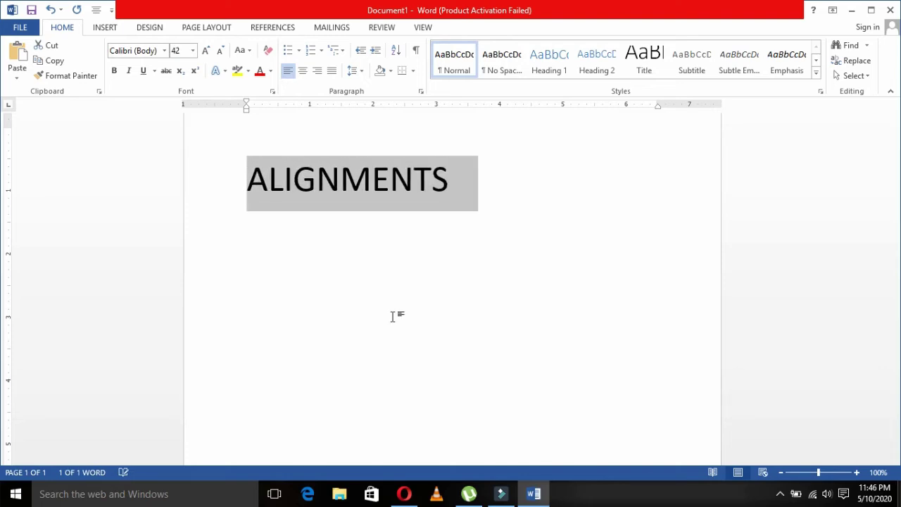
{"action": "key", "text": "End"}
{"action": "key", "text": "Return"}
Type the line 'LEFT CTRL + L' below the heading and copy it for reuse
{"action": "type", "text": "LEFT"}
{"action": "key", "text": "Tab"}
{"action": "key", "text": "Tab"}
{"action": "type", "text": "CTRL + l"}
{"action": "key", "text": "BackSpace"}
{"action": "type", "text": "L"}
{"action": "key", "text": "Left"}
{"action": "key", "text": "Left"}
{"action": "key", "text": "Left"}
{"action": "key", "text": "Left"}
{"action": "key", "text": "Left"}
{"action": "key", "text": "Left"}
{"action": "key", "text": "Left"}
{"action": "key", "text": "Left"}
{"action": "key", "text": "Right"}
{"action": "key", "text": "shift+End"}
{"action": "key", "text": "ctrl+c"}
{"action": "left_click", "coordinate": [394, 316]}
Paste a copy and edit it into 'RIGHT CTRL + R', keeping the shortcut aligned
{"action": "key", "text": "Return"}
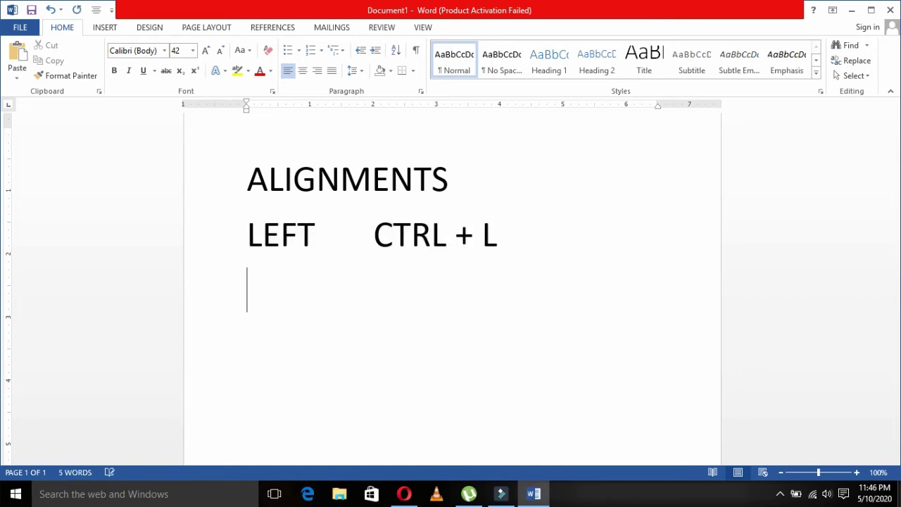
{"action": "key", "text": "ctrl+v"}
{"action": "key", "text": "Up"}
{"action": "key", "text": "Right"}
{"action": "key", "text": "shift+Left"}
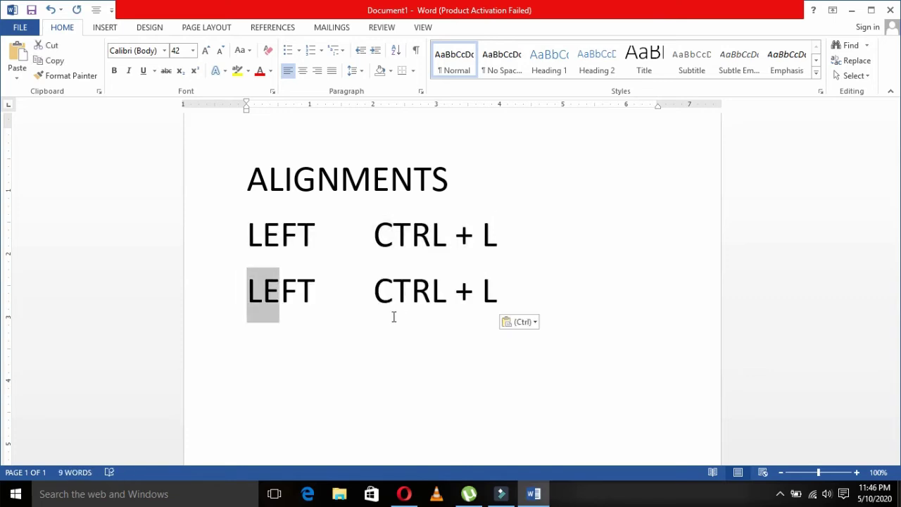
{"action": "key", "text": "shift+Right"}
{"action": "key", "text": "shift+Right"}
{"action": "key", "text": "shift+Right"}
{"action": "type", "text": "RIFGH"}
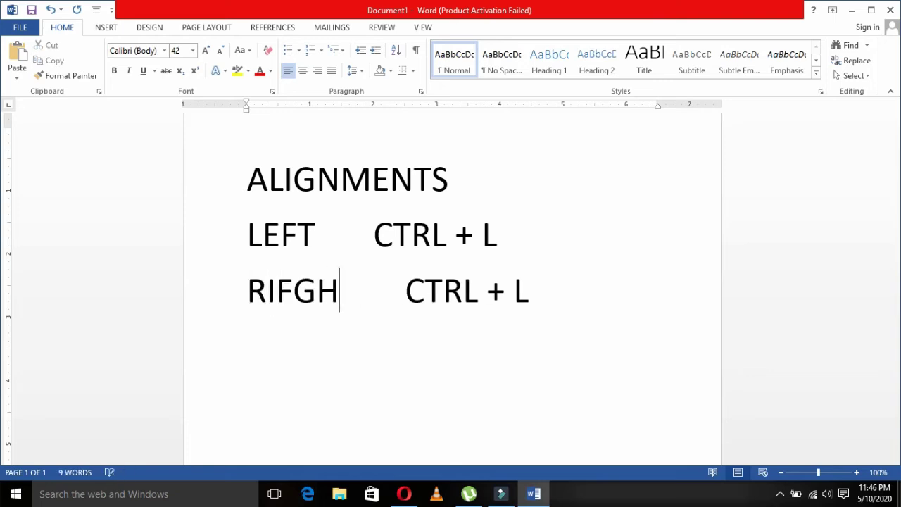
{"action": "key", "text": "BackSpace"}
{"action": "key", "text": "BackSpace"}
{"action": "key", "text": "BackSpace"}
{"action": "type", "text": "GHT"}
{"action": "key", "text": "Right"}
{"action": "key", "text": "Delete"}
{"action": "key", "text": "Right"}
{"action": "key", "text": "End"}
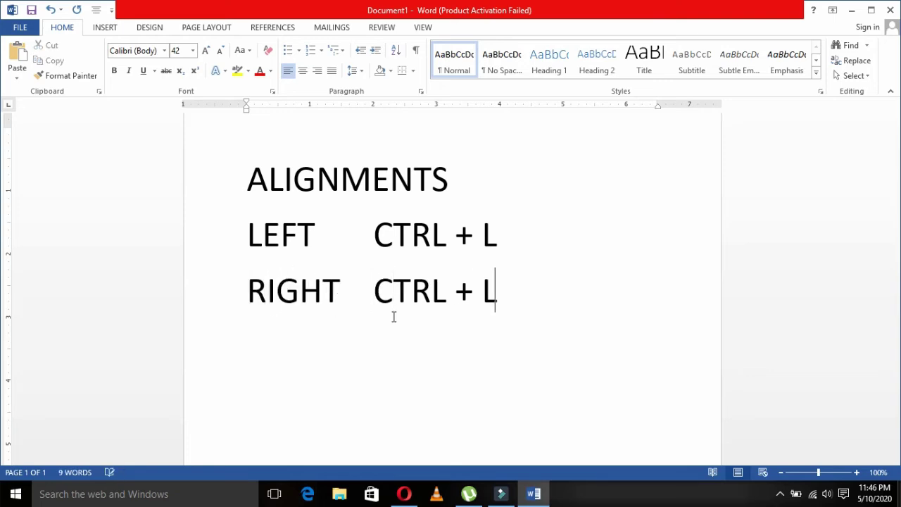
{"action": "key", "text": "BackSpace"}
{"action": "type", "text": "R"}
{"action": "key", "text": "Return"}
Paste another copy and turn it into 'CENTER CTRL + E'
{"action": "key", "text": "ctrl+v"}
{"action": "key", "text": "Up"}
{"action": "key", "text": "ctrl+Delete"}
{"action": "type", "text": "CENTER"}
{"action": "key", "text": "Right"}
{"action": "key", "text": "Right"}
{"action": "key", "text": "Left"}
{"action": "key", "text": "Left"}
{"action": "key", "text": "Left"}
{"action": "key", "text": "Right"}
{"action": "key", "text": "Delete"}
{"action": "key", "text": "Right"}
{"action": "key", "text": "End"}
{"action": "key", "text": "Left"}
{"action": "key", "text": "Delete"}
{"action": "type", "text": "E"}
{"action": "key", "text": "End"}
Add the line 'JUSTIFY CTRL + J' and select the RIGHT CTRL + R line
{"action": "key", "text": "Return"}
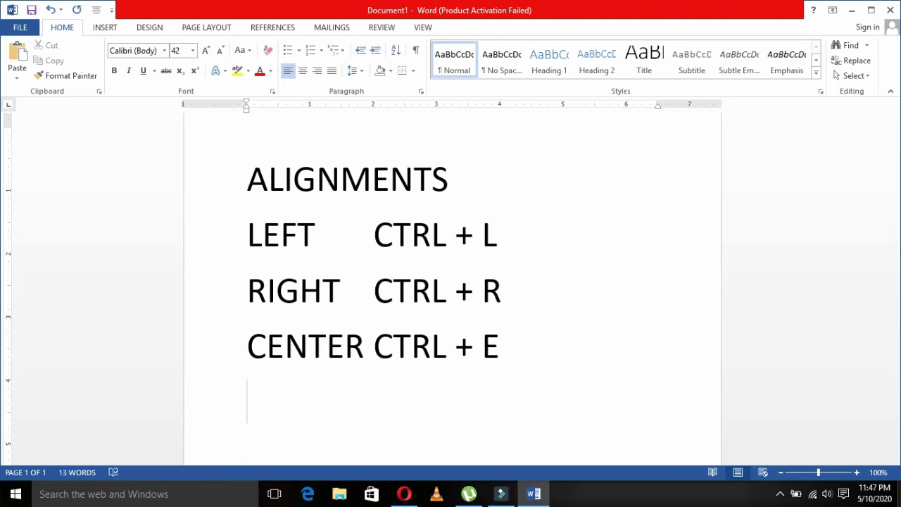
{"action": "type", "text": "JUSTIFY "}
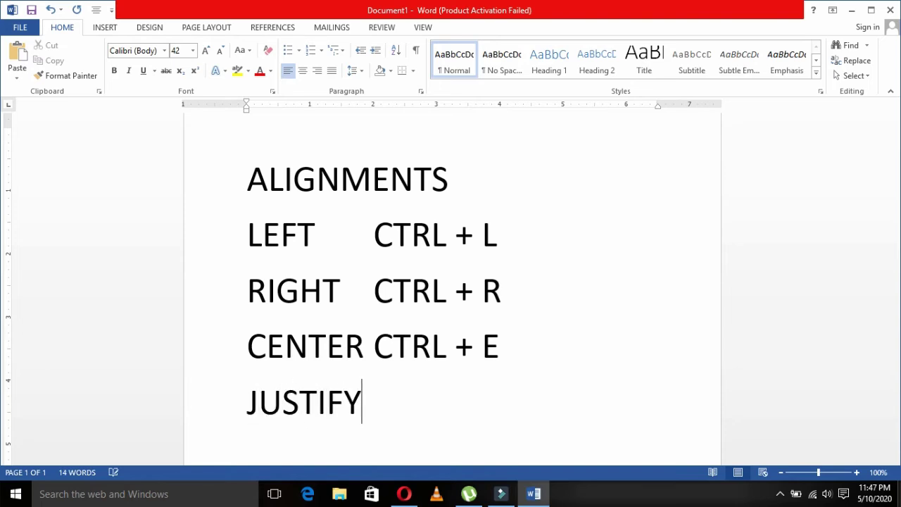
{"action": "type", "text": "CTRL + J"}
{"action": "key", "text": "Left"}
{"action": "key", "text": "Right"}
{"action": "key", "text": "Up"}
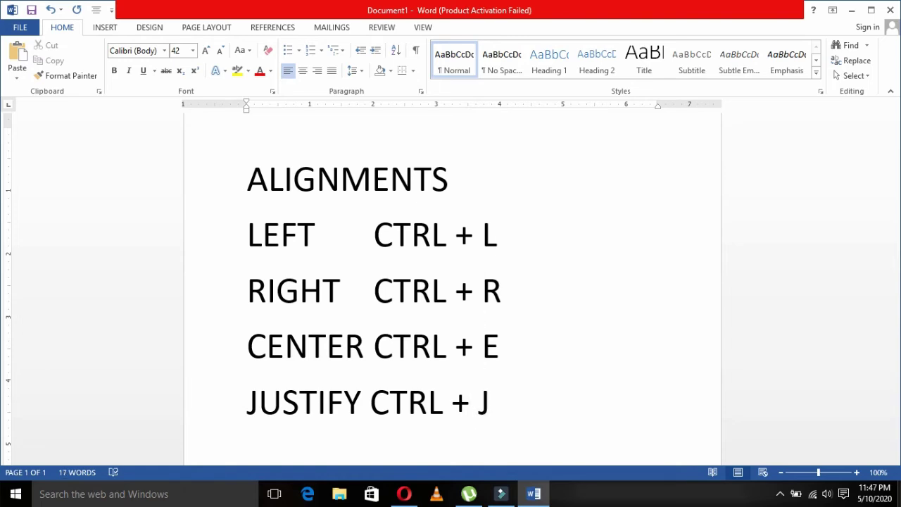
{"action": "key", "text": "Down"}
{"action": "key", "text": "Right"}
{"action": "key", "text": "shift+Left"}
{"action": "left_click_drag", "start_coordinate": [521, 296], "coordinate": [395, 322]}
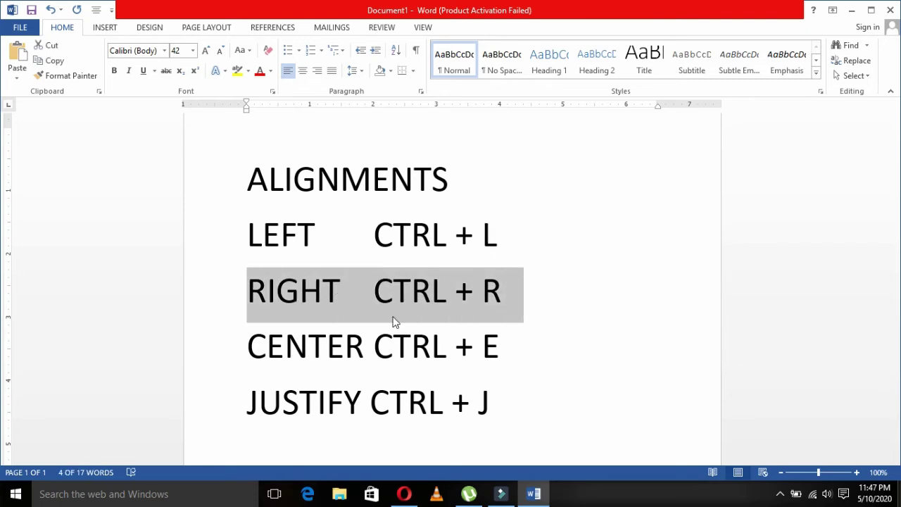
Right-align the RIGHT CTRL + R line and centre the CENTER CTRL + E line
{"action": "key", "text": "ctrl+r"}
{"action": "key", "text": "Down"}
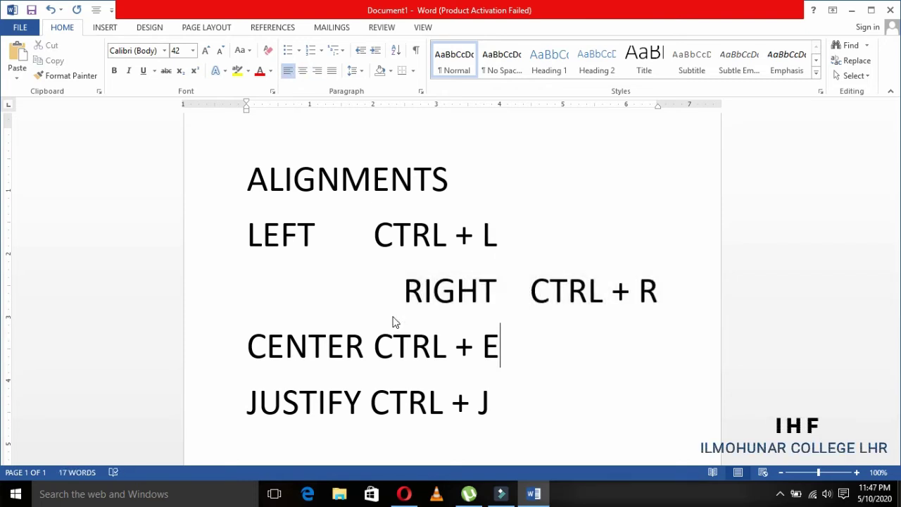
{"action": "key", "text": "shift+Left"}
{"action": "key", "text": "shift+Left"}
{"action": "key", "text": "shift+Left"}
{"action": "key", "text": "shift+Left"}
{"action": "key", "text": "shift+Left"}
{"action": "key", "text": "shift+Left"}
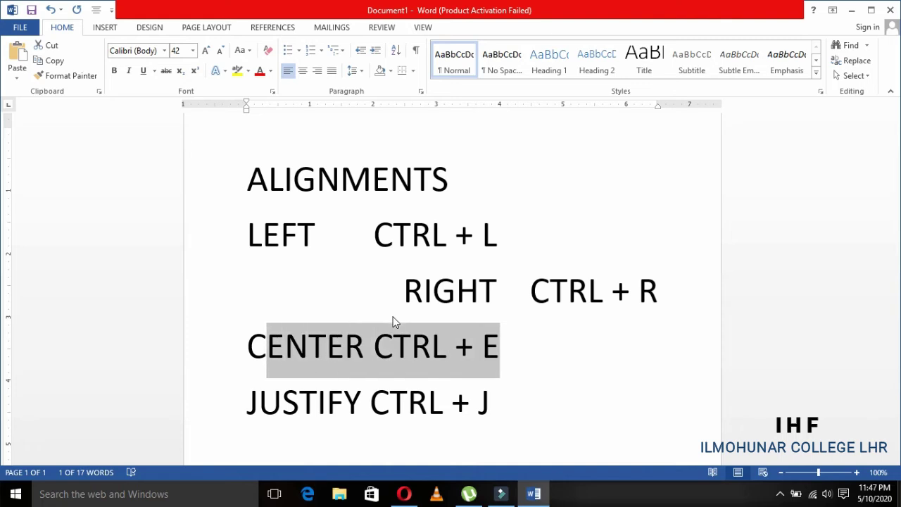
{"action": "key", "text": "shift+Left"}
{"action": "key", "text": "ctrl+e"}
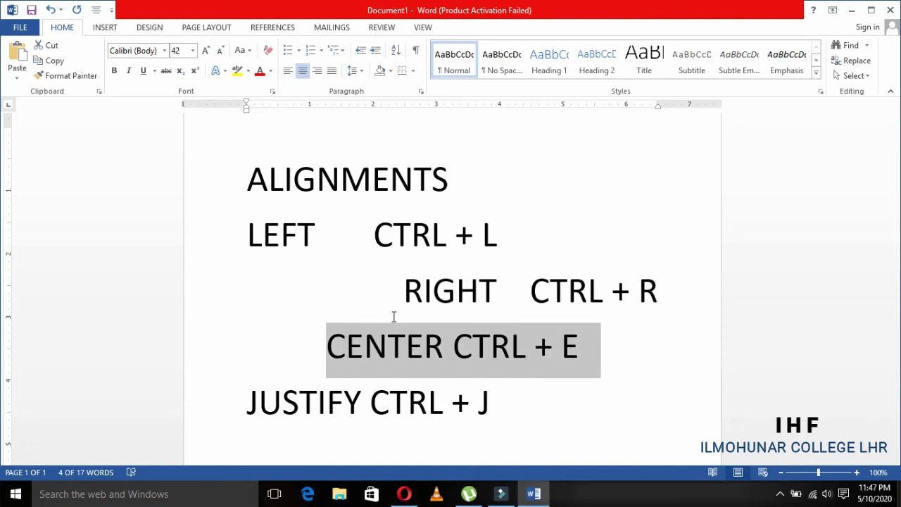
Insert two sample paragraphs below JUSTIFY with =RAND(2,2) at a smaller font size
{"action": "key", "text": "Down"}
{"action": "key", "text": "Return"}
{"action": "key", "text": "Return"}
{"action": "key", "text": "Return"}
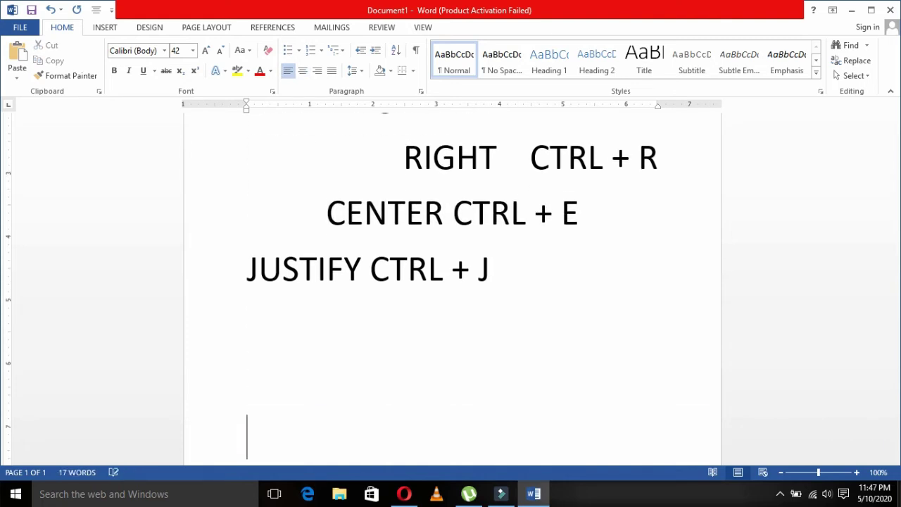
{"action": "key", "text": "Up"}
{"action": "key", "text": "Up"}
{"action": "key", "text": "ctrl+bracketleft"}
{"action": "key", "text": "ctrl+bracketleft"}
{"action": "key", "text": "ctrl+bracketleft"}
{"action": "key", "text": "ctrl+bracketleft"}
{"action": "key", "text": "ctrl+bracketleft"}
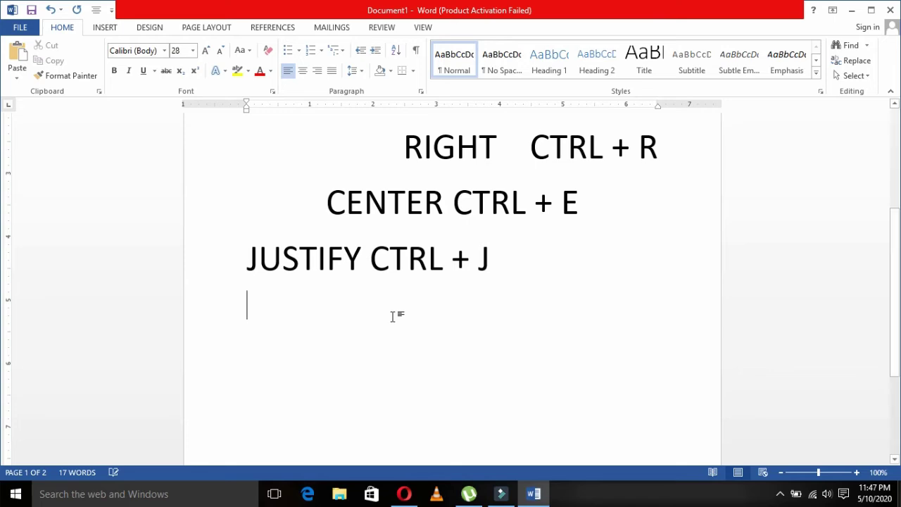
{"action": "type", "text": "=RAND(2,2)"}
{"action": "key", "text": "Return"}
Select both sample paragraphs and justify them with Ctrl+J
{"action": "key", "text": "Up"}
{"action": "key", "text": "Up"}
{"action": "key", "text": "Up"}
{"action": "key", "text": "Up"}
{"action": "key", "text": "Up"}
{"action": "key", "text": "Down"}
{"action": "key", "text": "Down"}
{"action": "key", "text": "Down"}
{"action": "key", "text": "Down"}
{"action": "key", "text": "Down"}
{"action": "key", "text": "Down"}
{"action": "key", "text": "Down"}
{"action": "key", "text": "Up"}
{"action": "key", "text": "Right"}
{"action": "key", "text": "Right"}
{"action": "key", "text": "Right"}
{"action": "key", "text": "Right"}
{"action": "key", "text": "Right"}
{"action": "key", "text": "Right"}
{"action": "key", "text": "Right"}
{"action": "key", "text": "Right"}
{"action": "key", "text": "Right"}
{"action": "key", "text": "Right"}
{"action": "key", "text": "End"}
{"action": "key", "text": "Right"}
{"action": "key", "text": "Up"}
{"action": "key", "text": "Up"}
{"action": "key", "text": "Right"}
{"action": "key", "text": "Right"}
{"action": "key", "text": "Right"}
{"action": "key", "text": "Right"}
{"action": "key", "text": "Right"}
{"action": "key", "text": "Right"}
{"action": "key", "text": "Right"}
{"action": "key", "text": "Right"}
{"action": "key", "text": "Right"}
{"action": "key", "text": "Right"}
{"action": "key", "text": "Right"}
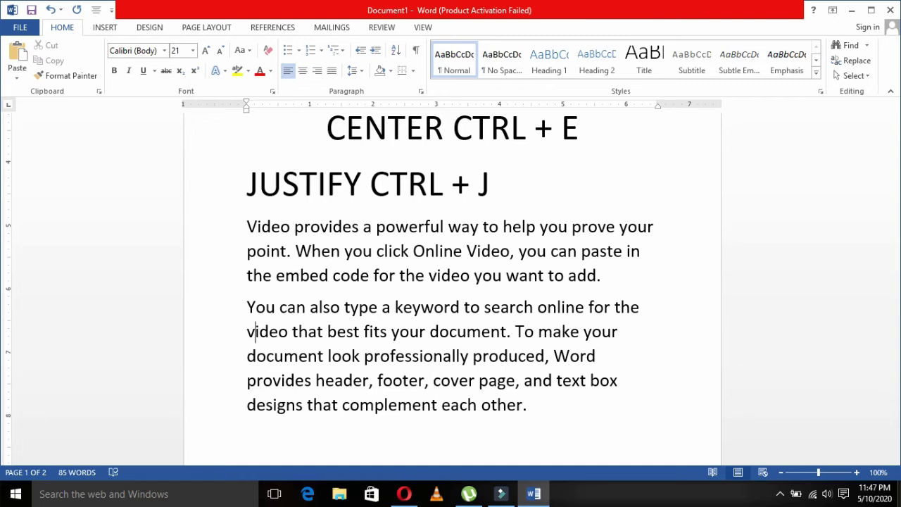
{"action": "key", "text": "Right"}
{"action": "key", "text": "Right"}
{"action": "key", "text": "Right"}
{"action": "key", "text": "Right"}
{"action": "key", "text": "Right"}
{"action": "key", "text": "Right"}
{"action": "key", "text": "Right"}
{"action": "key", "text": "Up"}
{"action": "key", "text": "Up"}
{"action": "key", "text": "Up"}
{"action": "key", "text": "Up"}
{"action": "key", "text": "Down"}
{"action": "key", "text": "Left"}
{"action": "key", "text": "Up"}
{"action": "key", "text": "shift+Down"}
{"action": "key", "text": "shift+Down"}
{"action": "key", "text": "shift+Down"}
{"action": "key", "text": "shift+Down"}
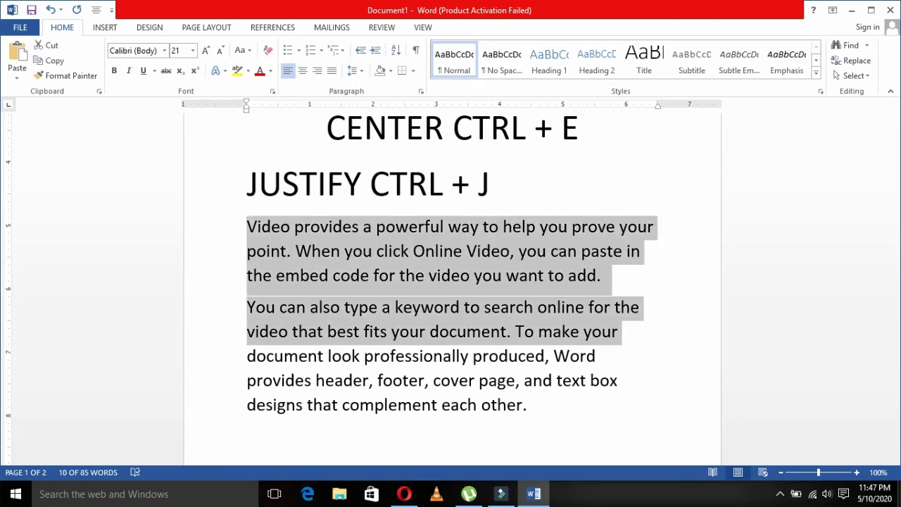
{"action": "key", "text": "shift+Down"}
{"action": "key", "text": "shift+Down"}
{"action": "key", "text": "shift+Down"}
{"action": "key", "text": "ctrl+j"}
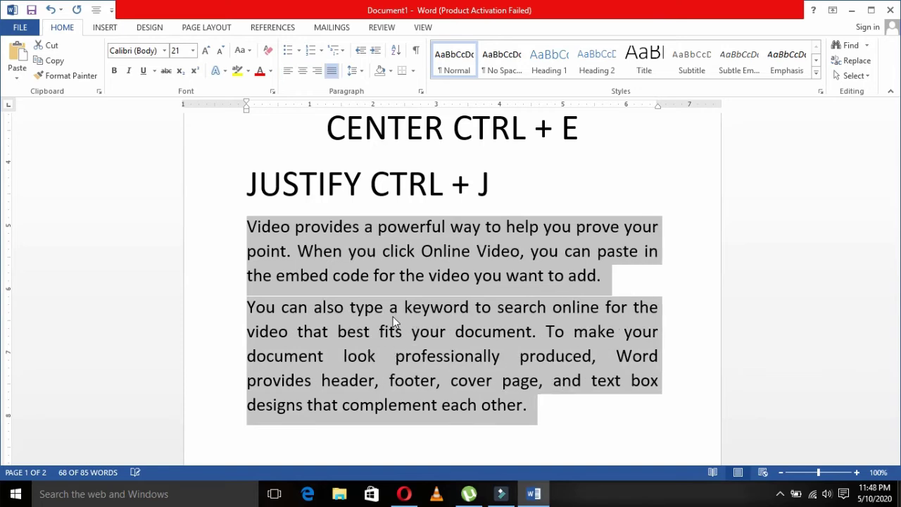
Move through the justified paragraphs back to the end of the JUSTIFY CTRL + J line
{"action": "key", "text": "Up"}
{"action": "key", "text": "Down"}
{"action": "key", "text": "Down"}
{"action": "key", "text": "Right"}
{"action": "key", "text": "Up"}
{"action": "key", "text": "Right"}
{"action": "key", "text": "Right"}
{"action": "key", "text": "Right"}
{"action": "key", "text": "Right"}
{"action": "key", "text": "Right"}
{"action": "key", "text": "Right"}
{"action": "key", "text": "Right"}
{"action": "key", "text": "Right"}
{"action": "key", "text": "Right"}
{"action": "key", "text": "Right"}
{"action": "key", "text": "Down"}
{"action": "key", "text": "Down"}
{"action": "key", "text": "Down"}
{"action": "key", "text": "Right"}
{"action": "key", "text": "Up"}
{"action": "key", "text": "Right"}
{"action": "key", "text": "Right"}
{"action": "key", "text": "Right"}
{"action": "key", "text": "Right"}
{"action": "key", "text": "Right"}
{"action": "key", "text": "Right"}
{"action": "key", "text": "Right"}
{"action": "key", "text": "Right"}
{"action": "key", "text": "Right"}
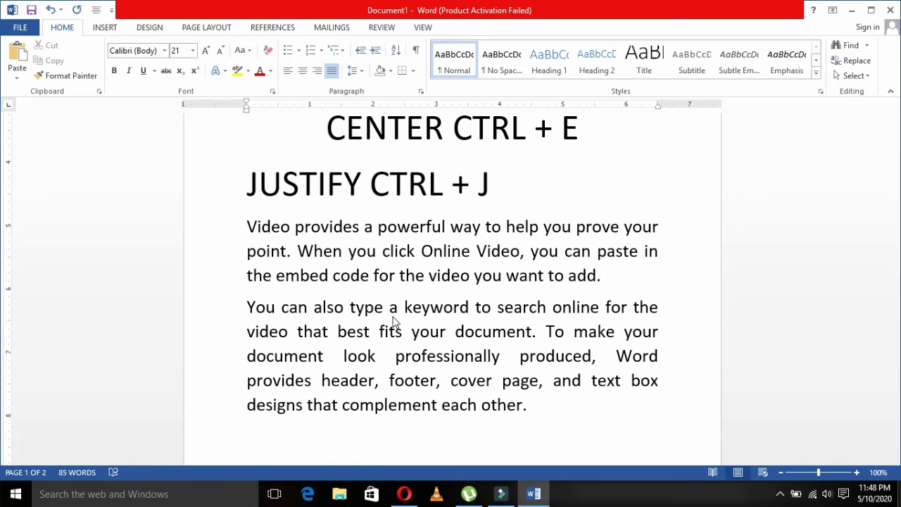
{"action": "key", "text": "Up"}
{"action": "key", "text": "Up"}
{"action": "key", "text": "Up"}
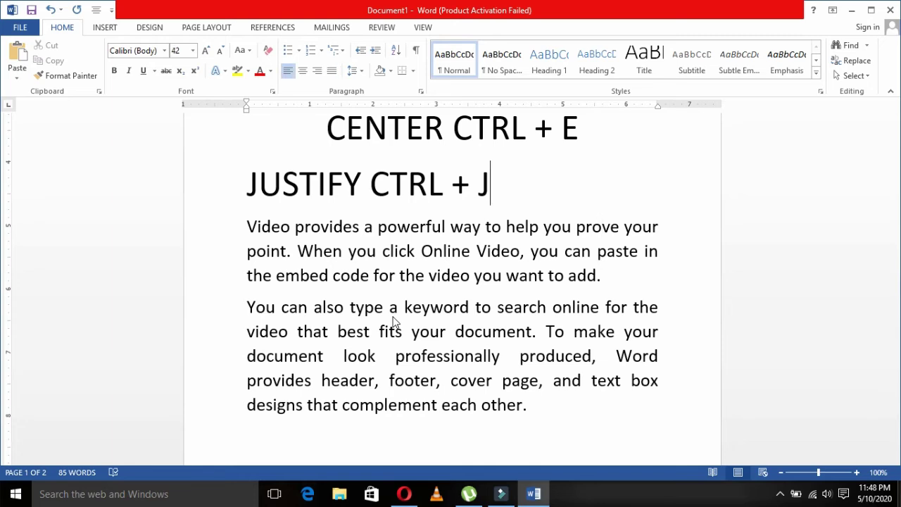
Add a LINE SPACING heading followed by the line 'SING LINE CTRL + 1'
{"action": "key", "text": "Return"}
{"action": "type", "text": "LINE"}
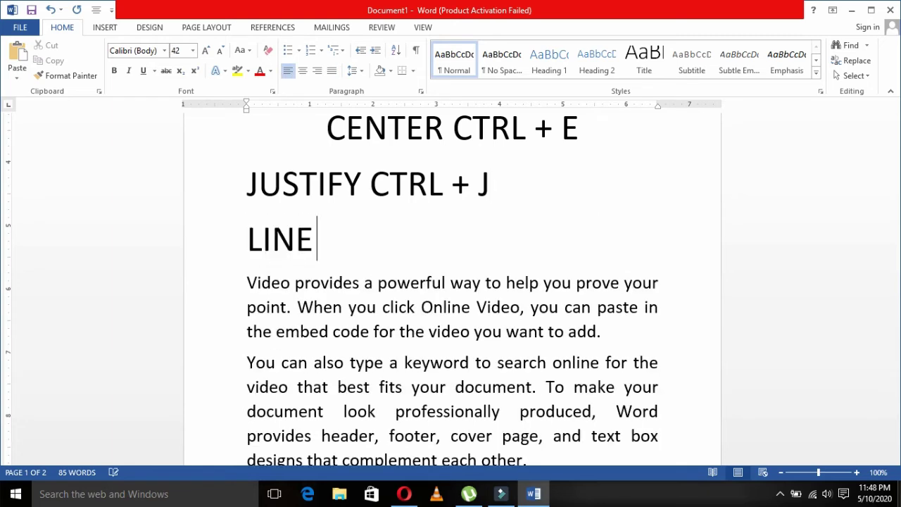
{"action": "type", "text": " SPACING"}
{"action": "key", "text": "Return"}
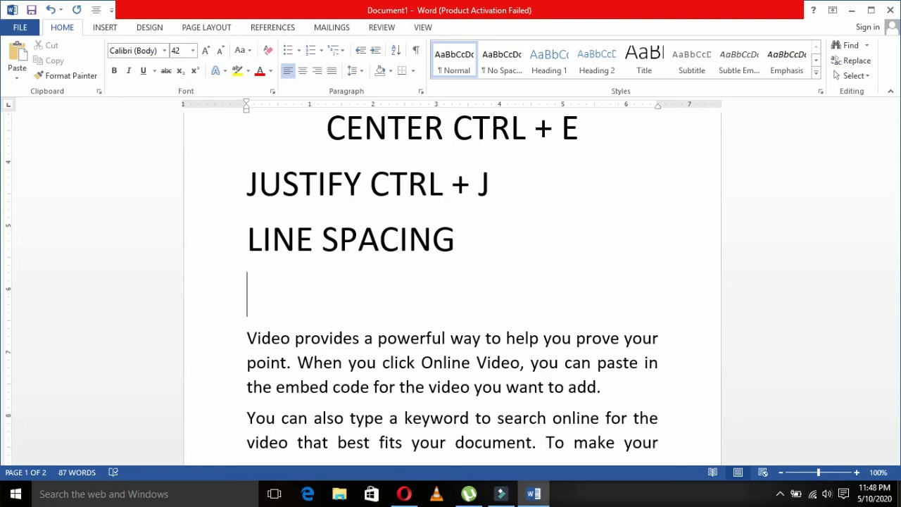
{"action": "type", "text": "SING "}
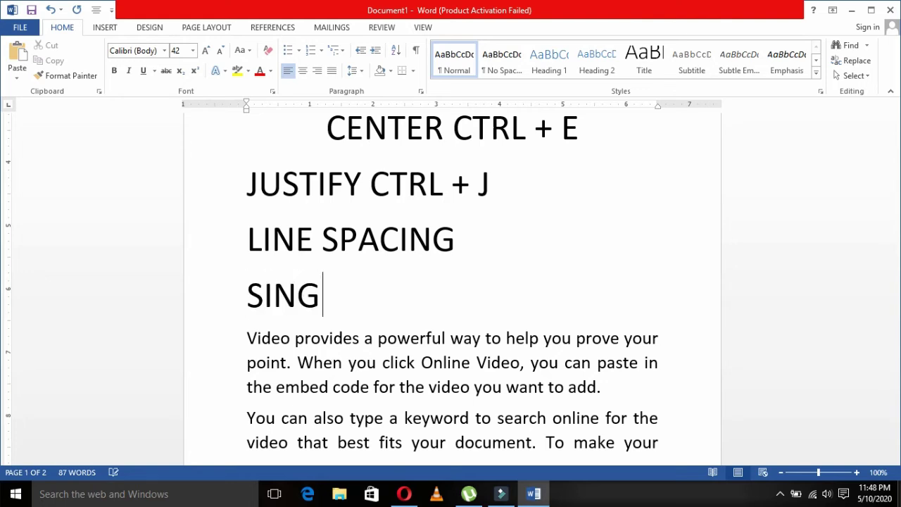
{"action": "type", "text": "LINE CT"}
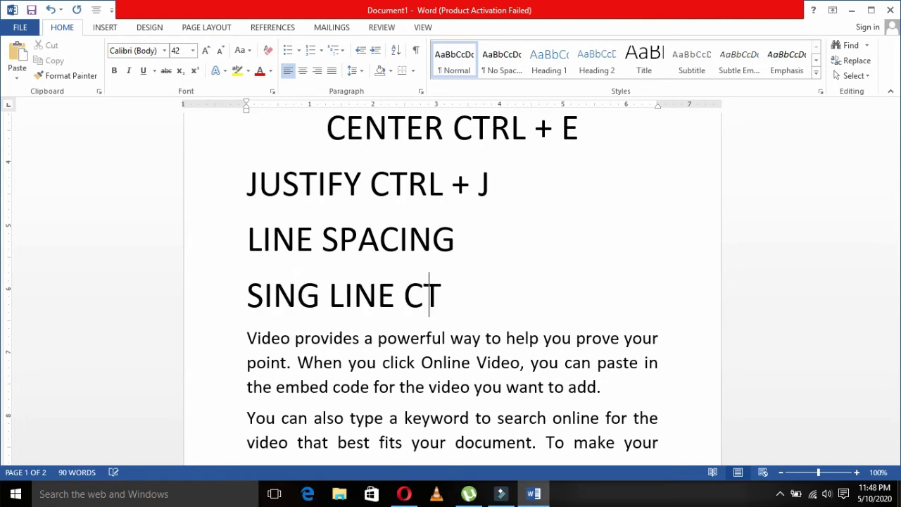
{"action": "type", "text": "RL + 1"}
{"action": "key", "text": "Return"}
Insert a page break so the sample paragraphs move onto page 2
{"action": "key", "text": "shift+Down"}
{"action": "key", "text": "Down"}
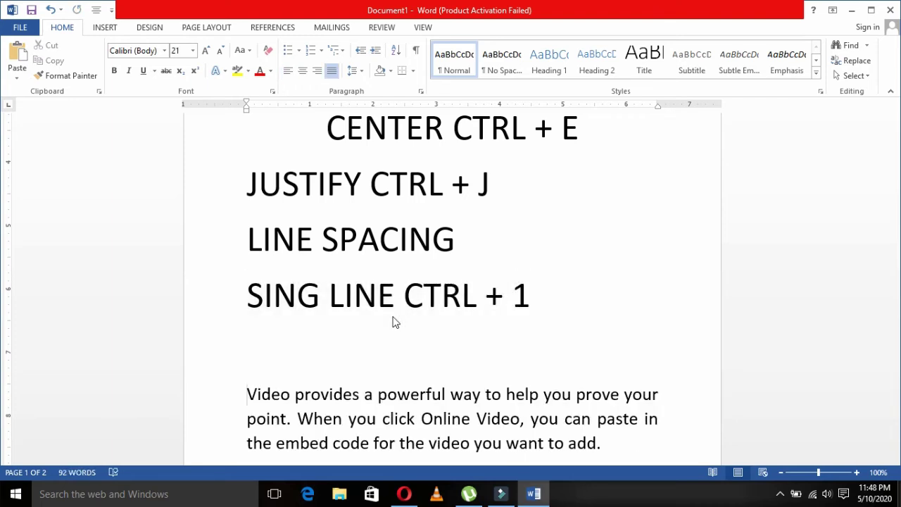
{"action": "key", "text": "ctrl+Return"}
{"action": "key", "text": "Up"}
{"action": "key", "text": "Up"}
Add the line 'DOUBLE LINE SPACE CTRL + 2' and make its text smaller
{"action": "type", "text": "DOUBL"}
{"action": "key", "text": "BackSpace"}
{"action": "type", "text": "UBLE "}
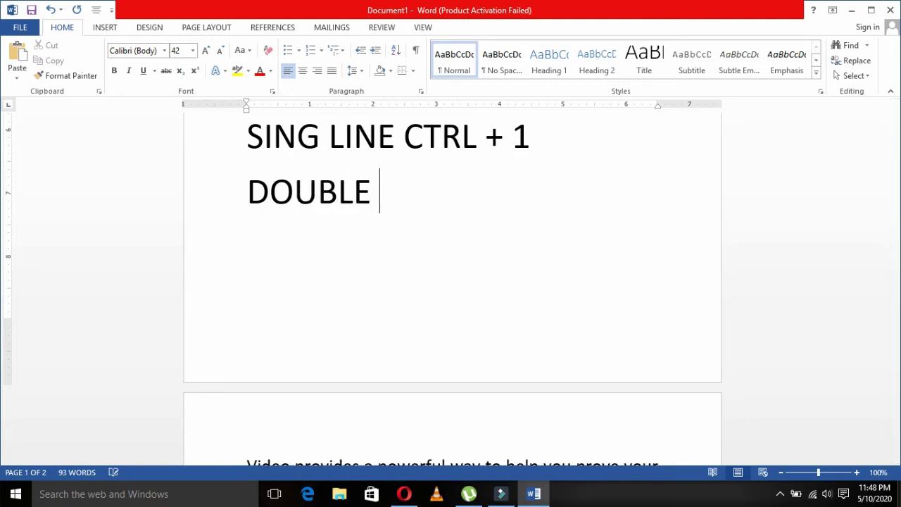
{"action": "type", "text": "LINE SPACE "}
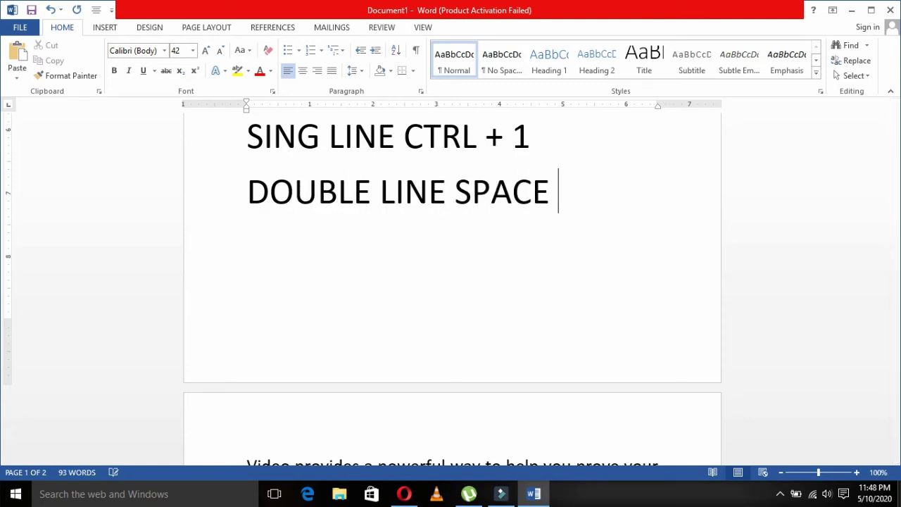
{"action": "type", "text": "CTRL + 2"}
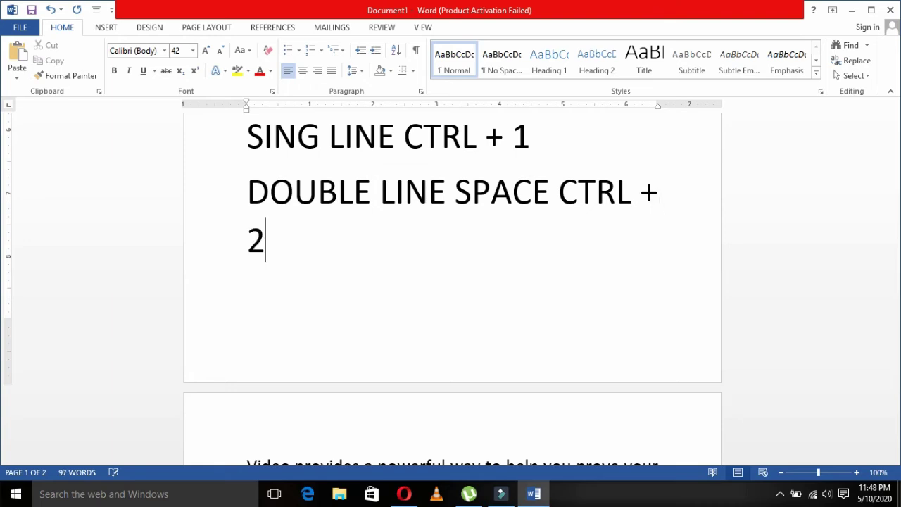
{"action": "key", "text": "Up"}
{"action": "key", "text": "Home"}
{"action": "key", "text": "shift+Down"}
{"action": "key", "text": "shift+Down"}
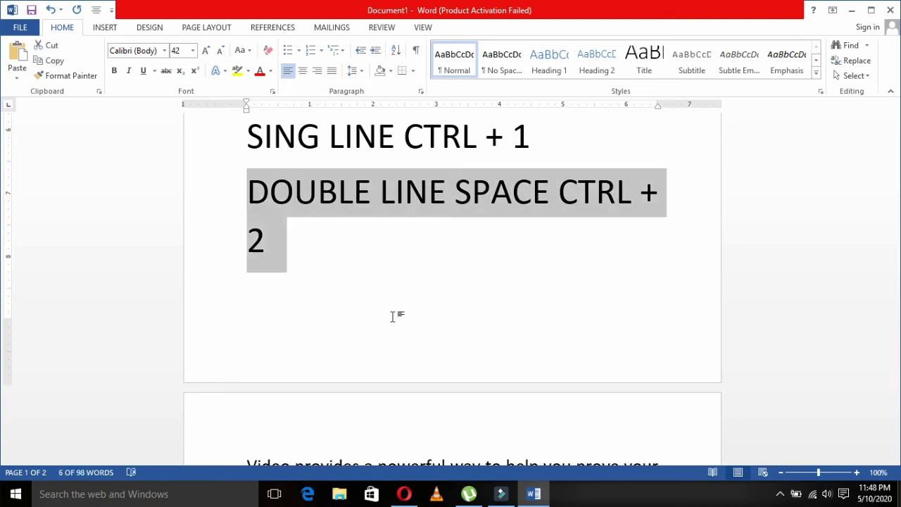
{"action": "key", "text": "ctrl+bracketleft"}
{"action": "key", "text": "ctrl+bracketleft"}
{"action": "key", "text": "ctrl+bracketleft"}
{"action": "key", "text": "ctrl+bracketleft"}
{"action": "key", "text": "ctrl+bracketleft"}
{"action": "key", "text": "ctrl+bracketleft"}
{"action": "key", "text": "Right"}
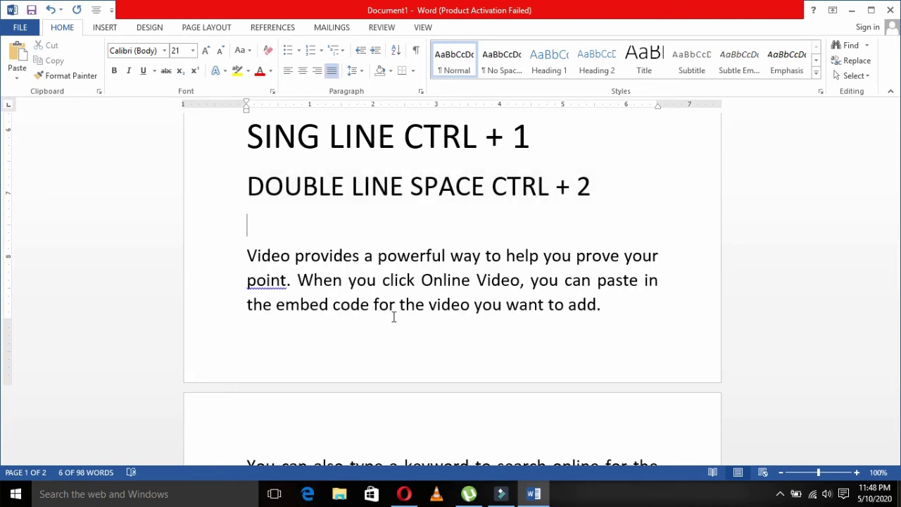
Shrink the SING LINE CTRL + 1 line to match the DOUBLE line
{"action": "key", "text": "Up"}
{"action": "key", "text": "Up"}
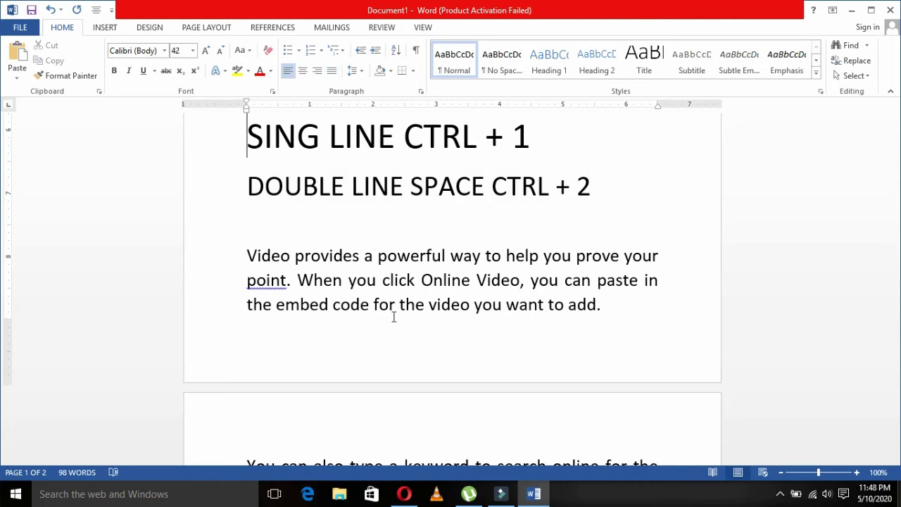
{"action": "key", "text": "shift+Down"}
{"action": "key", "text": "ctrl+bracketleft"}
{"action": "key", "text": "ctrl+bracketleft"}
{"action": "key", "text": "ctrl+bracketleft"}
{"action": "key", "text": "ctrl+bracketleft"}
{"action": "key", "text": "ctrl+bracketleft"}
{"action": "key", "text": "Down"}
{"action": "key", "text": "Down"}
{"action": "key", "text": "Up"}
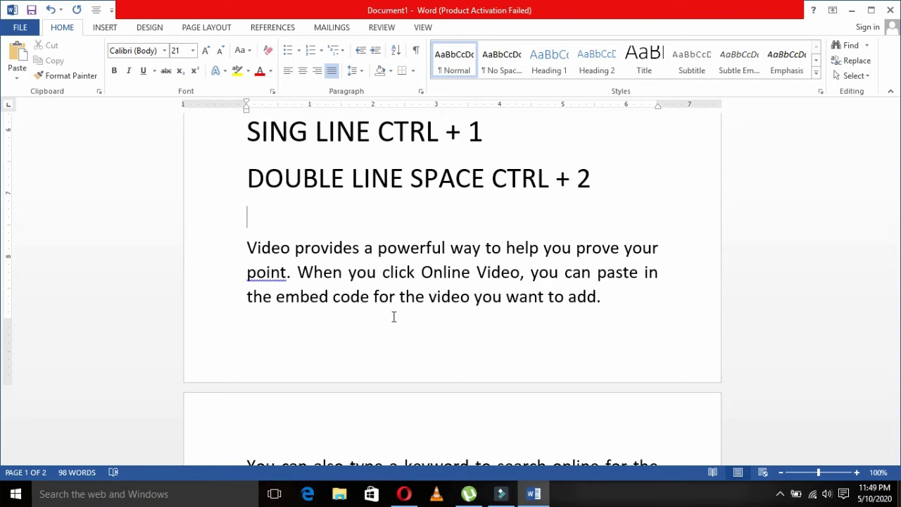
Add the line '1.5 LINE SPACE CTRL + 5' and enlarge it slightly
{"action": "type", "text": "DO"}
{"action": "key", "text": "Home"}
{"action": "key", "text": "shift+End"}
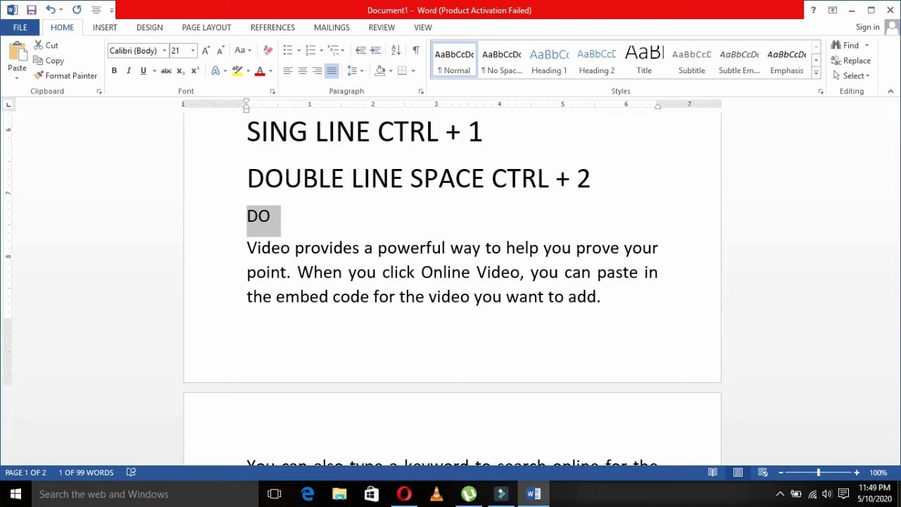
{"action": "type", "text": "1.5 LINE SPACE  "}
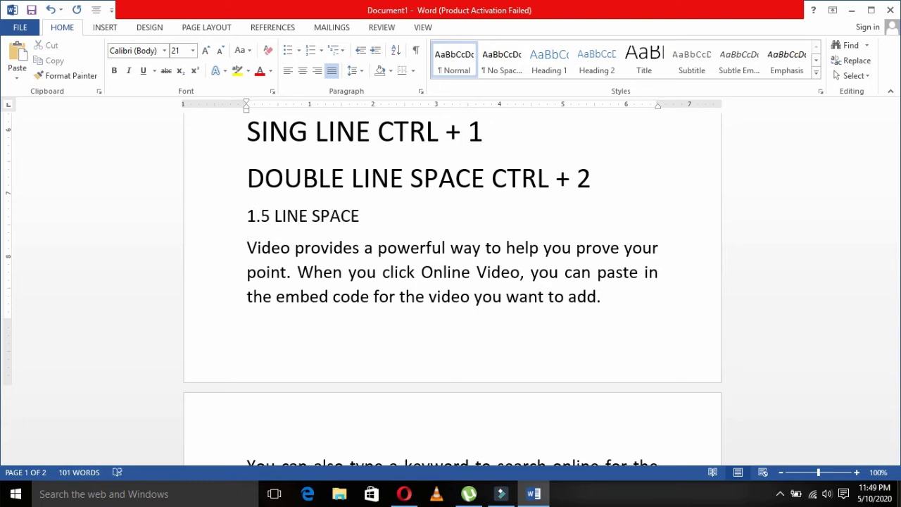
{"action": "type", "text": "CTRL + 5"}
{"action": "key", "text": "Return"}
{"action": "key", "text": "shift+Up"}
{"action": "key", "text": "ctrl+bracketright"}
{"action": "key", "text": "ctrl+bracketright"}
{"action": "key", "text": "ctrl+bracketright"}
{"action": "key", "text": "ctrl+bracketright"}
{"action": "key", "text": "ctrl+bracketright"}
{"action": "key", "text": "ctrl+bracketright"}
{"action": "key", "text": "ctrl+bracketright"}
{"action": "key", "text": "ctrl+bracketright"}
{"action": "key", "text": "Up"}
{"action": "key", "text": "Up"}
{"action": "key", "text": "Up"}
{"action": "key", "text": "Down"}
{"action": "key", "text": "Down"}
{"action": "key", "text": "Down"}
{"action": "key", "text": "Down"}
{"action": "key", "text": "Down"}
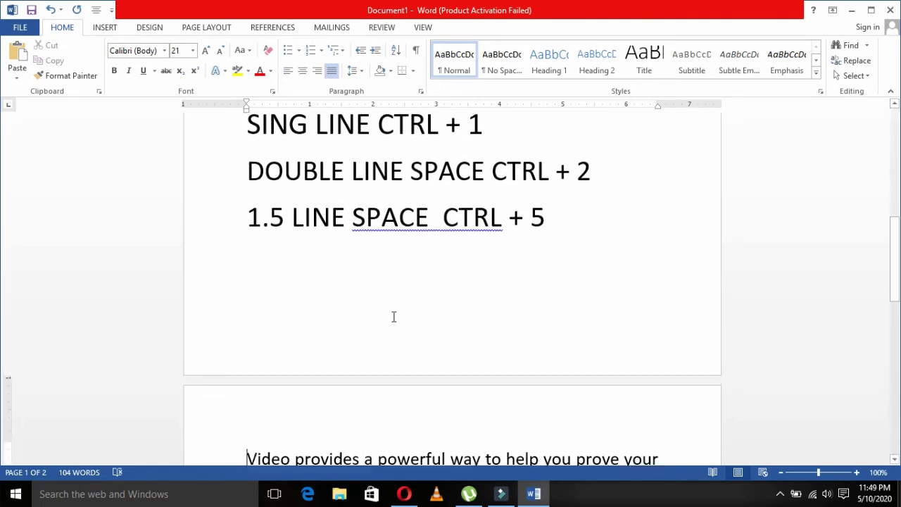
{"action": "key", "text": "Down"}
{"action": "key", "text": "Down"}
{"action": "key", "text": "Down"}
{"action": "key", "text": "Down"}
{"action": "key", "text": "Down"}
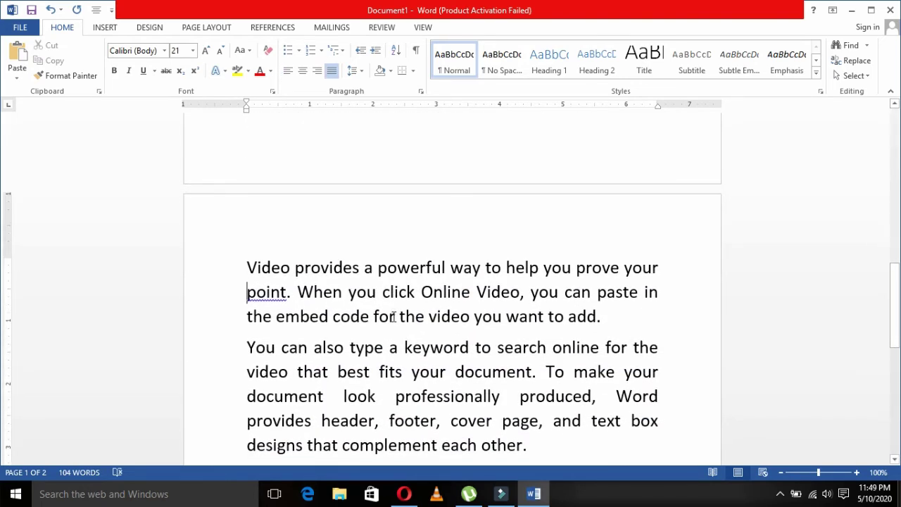
Select both sample paragraphs, try single and double spacing, then apply 1.5 spacing with Ctrl+5
{"action": "key", "text": "Up"}
{"action": "key", "text": "shift+Down"}
{"action": "key", "text": "shift+Down"}
{"action": "key", "text": "shift+Down"}
{"action": "key", "text": "shift+Down"}
{"action": "key", "text": "shift+Down"}
{"action": "key", "text": "shift+Down"}
{"action": "key", "text": "shift+Down"}
{"action": "key", "text": "shift+Down"}
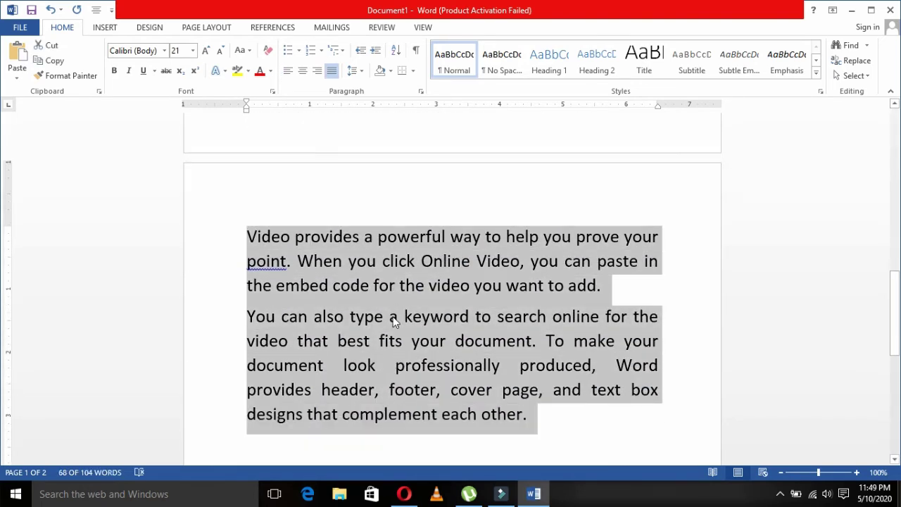
{"action": "key", "text": "ctrl+1"}
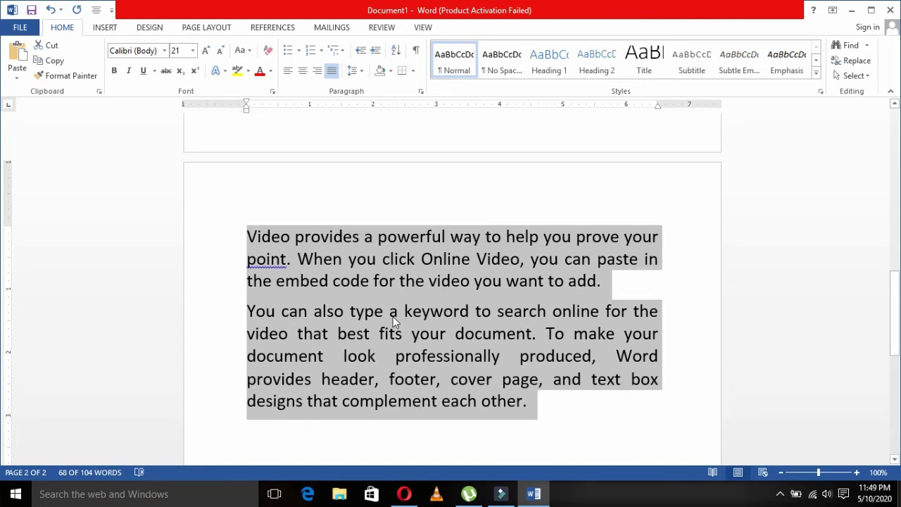
{"action": "key", "text": "ctrl+z"}
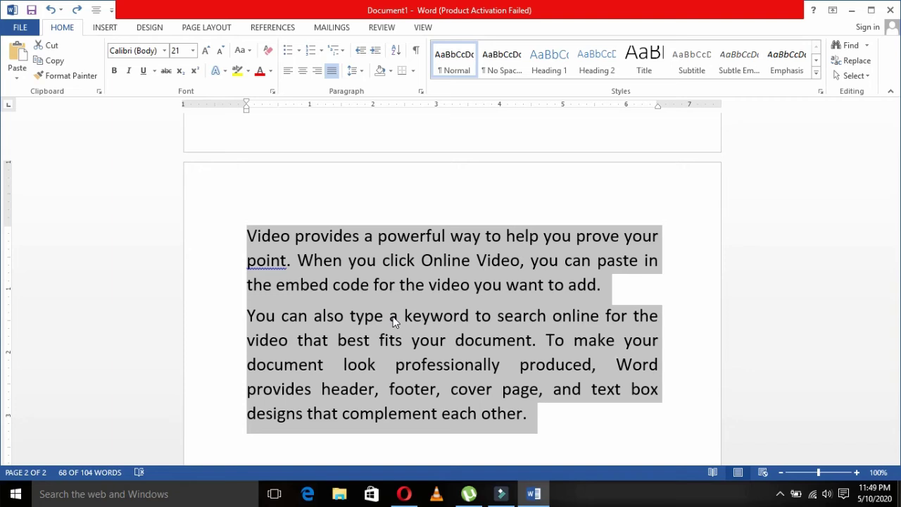
{"action": "left_click", "coordinate": [366, 70]}
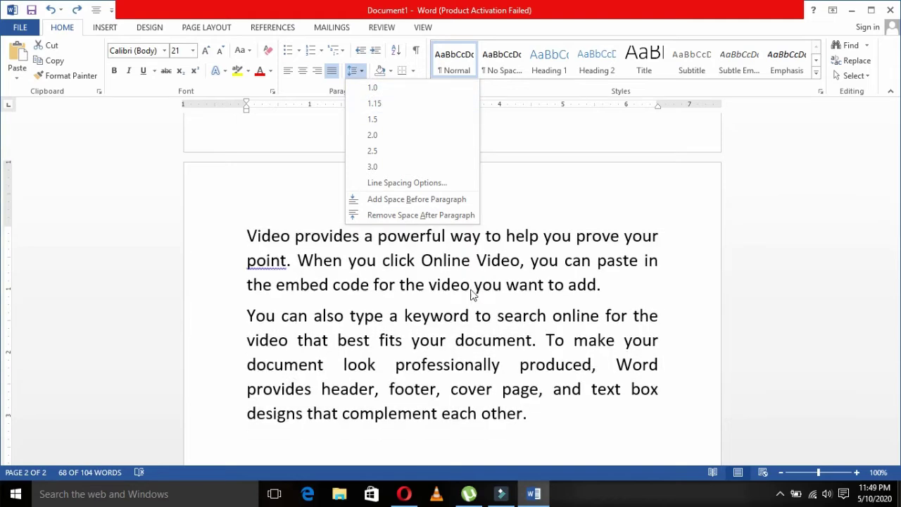
{"action": "left_click", "coordinate": [489, 313]}
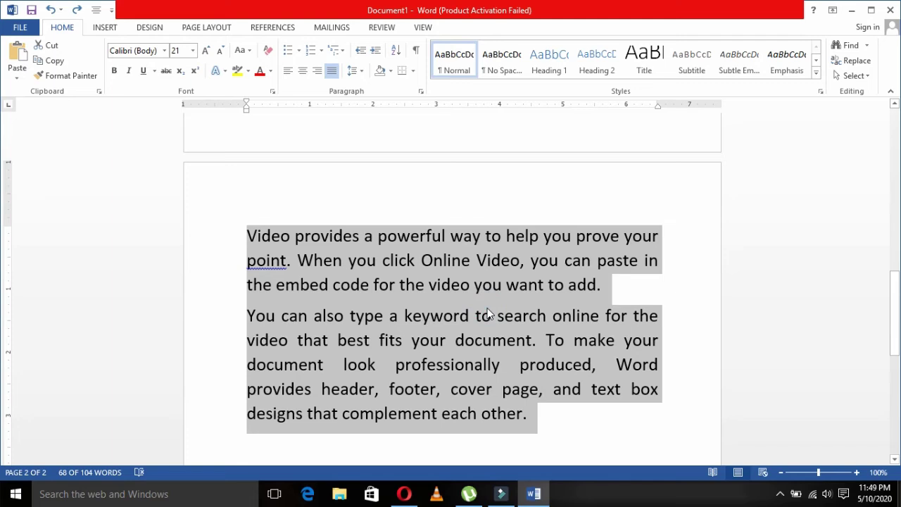
{"action": "key", "text": "ctrl+1"}
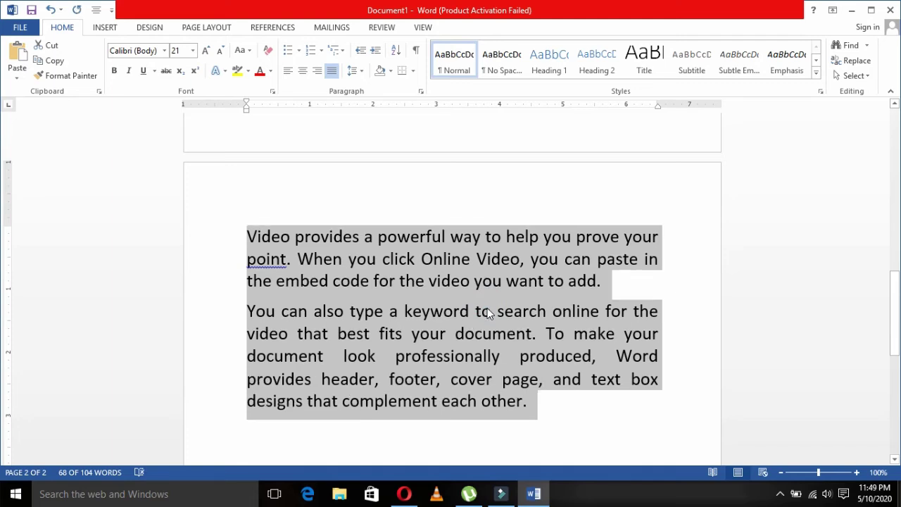
{"action": "key", "text": "ctrl+2"}
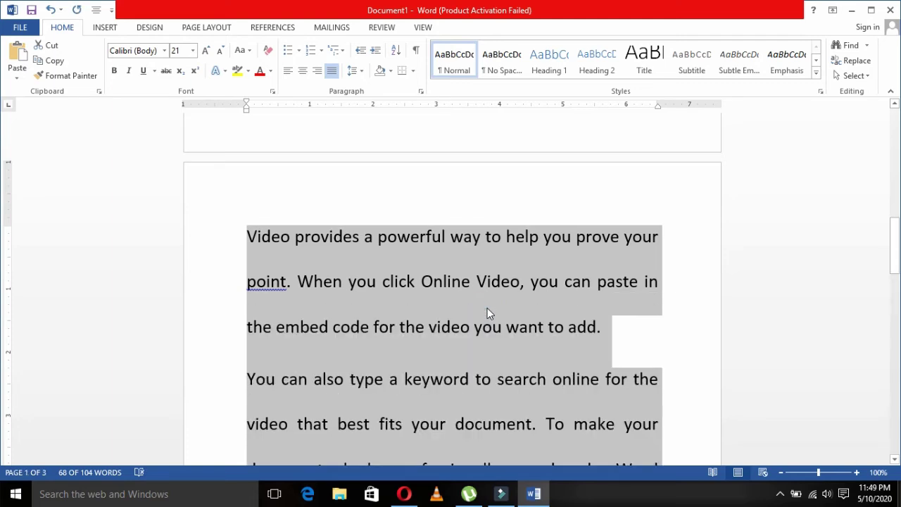
{"action": "key", "text": "ctrl+5"}
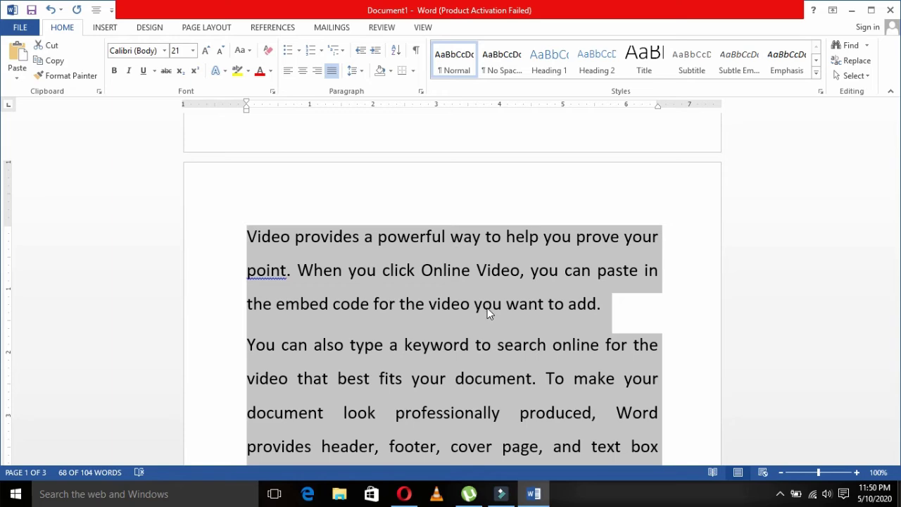
{"action": "key", "text": "ctrl+End"}
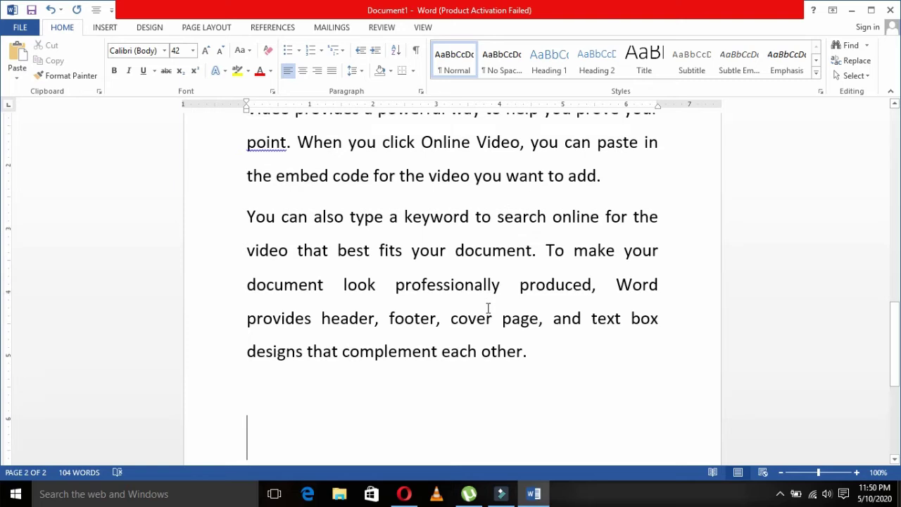
Type the heading line ASSIGNMENT NO. 21 below the sample paragraphs on page 2
{"action": "key", "text": "BackSpace"}
{"action": "key", "text": "BackSpace"}
{"action": "key", "text": "Down"}
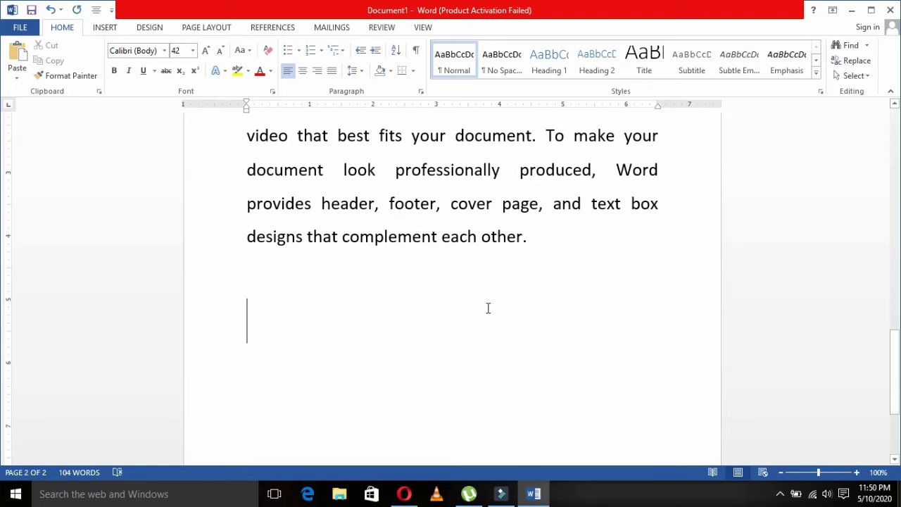
{"action": "key", "text": "BackSpace"}
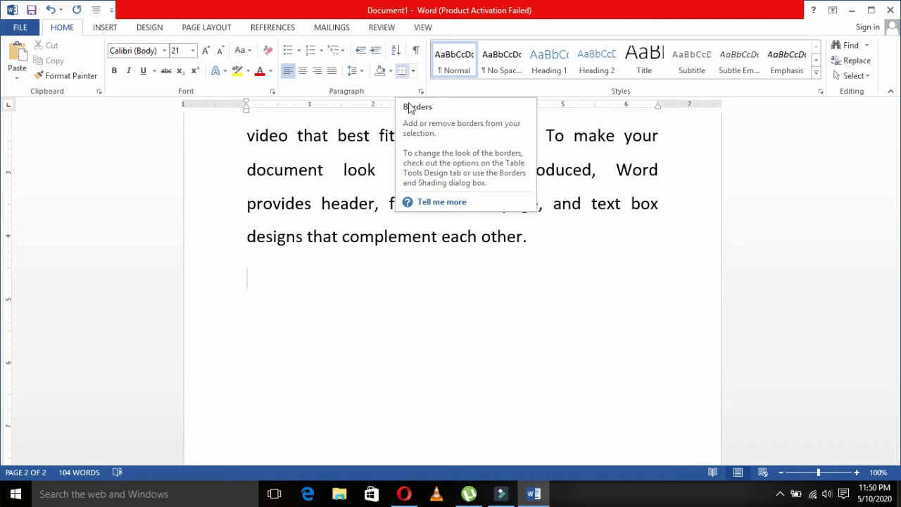
{"action": "left_click", "coordinate": [496, 283]}
{"action": "key", "text": "Return"}
{"action": "key", "text": "Return"}
{"action": "key", "text": "BackSpace"}
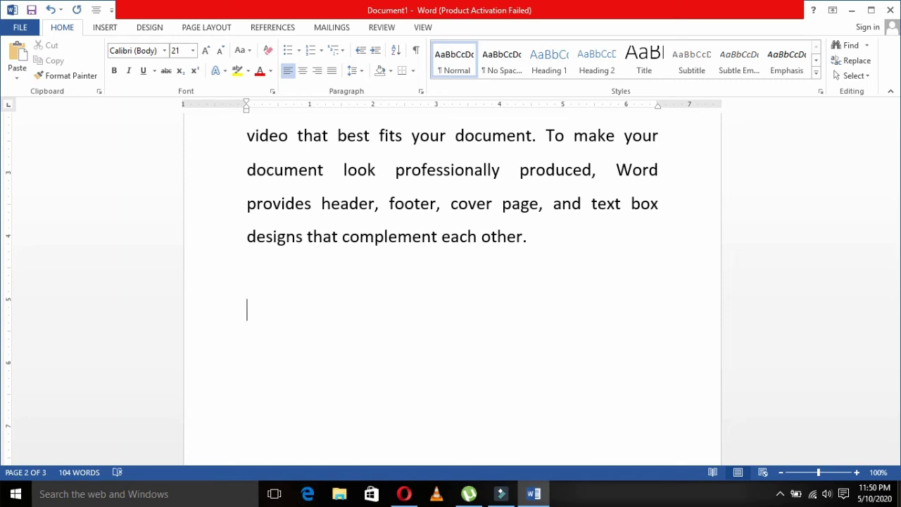
{"action": "type", "text": "ASSIGNMENT NO. 21"}
{"action": "key", "text": "BackSpace"}
{"action": "type", "text": "1"}
Add VOCATIONAL WORKSHEET on a new line beneath ASSIGNMENT NO. 21
{"action": "key", "text": "Return"}
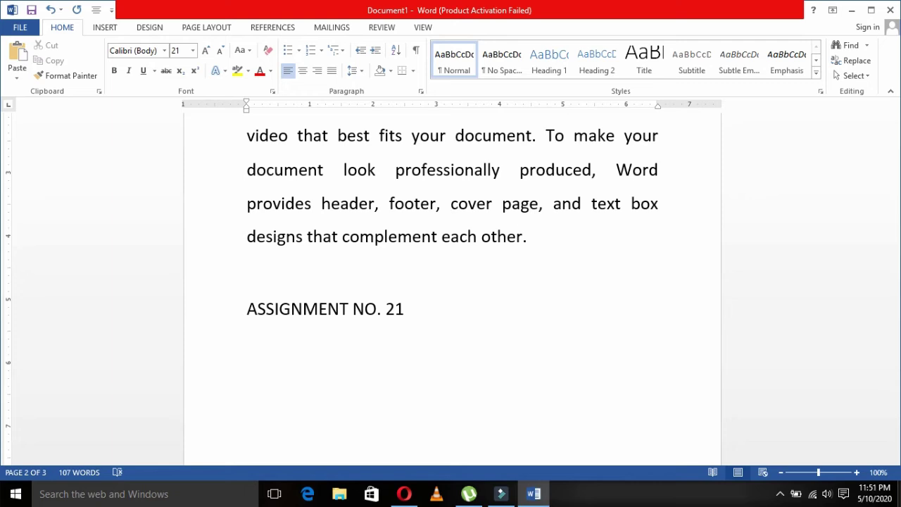
{"action": "type", "text": "VOCATIONAL "}
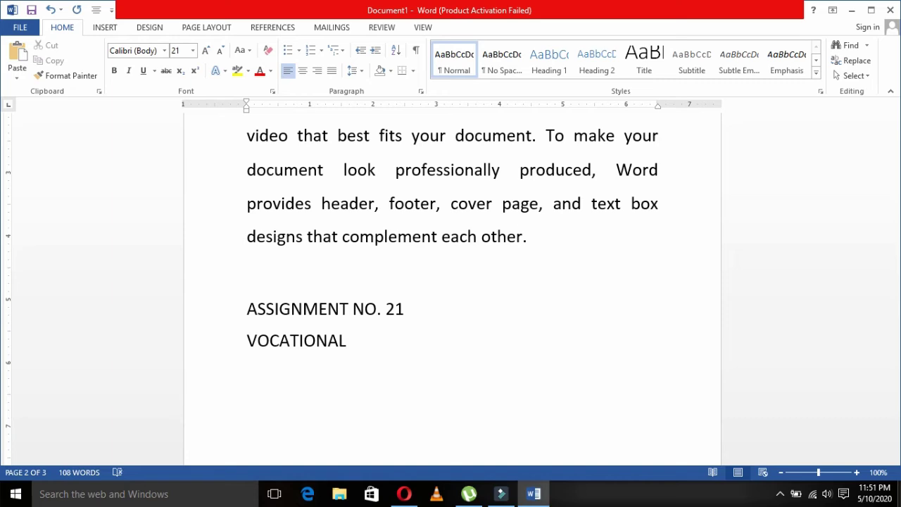
{"action": "type", "text": "WORKSHEET"}
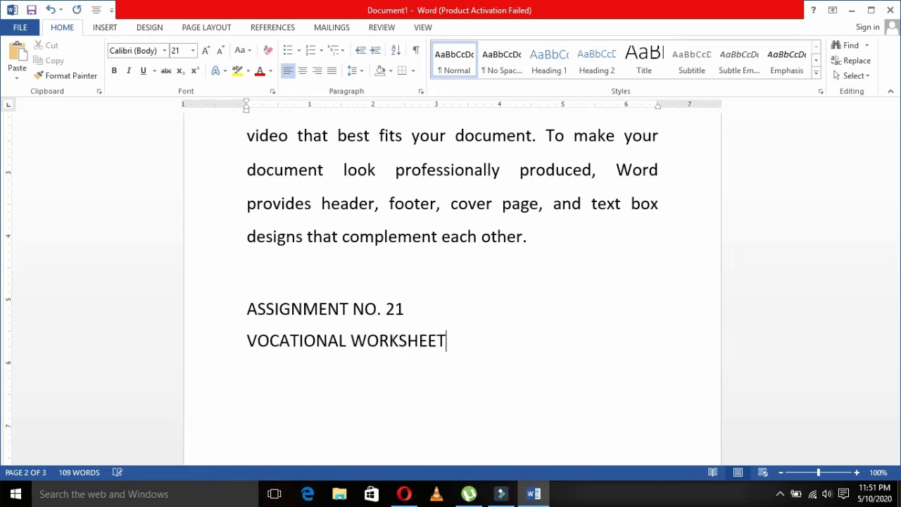
{"action": "key", "text": "Up"}
Make both title lines bold and centred, and remove the space after the paragraph
{"action": "left_click_drag", "start_coordinate": [248, 310], "coordinate": [454, 342]}
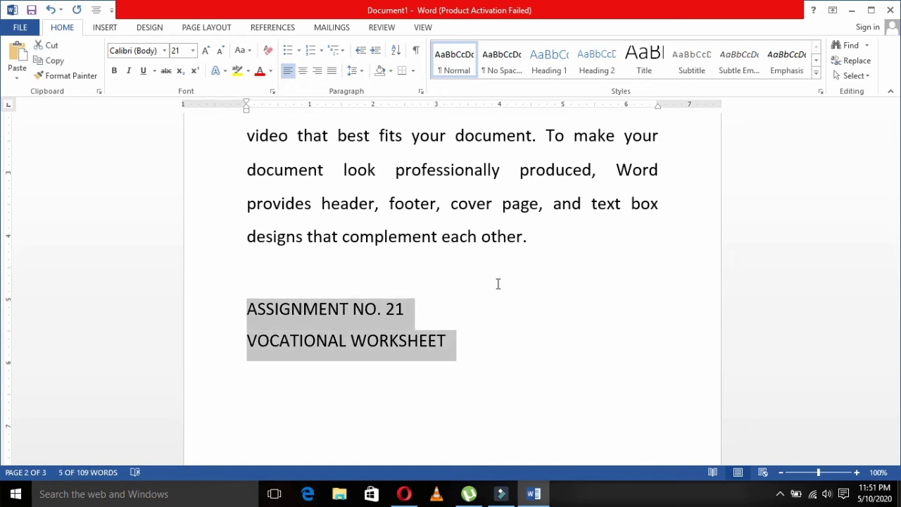
{"action": "key", "text": "ctrl+b"}
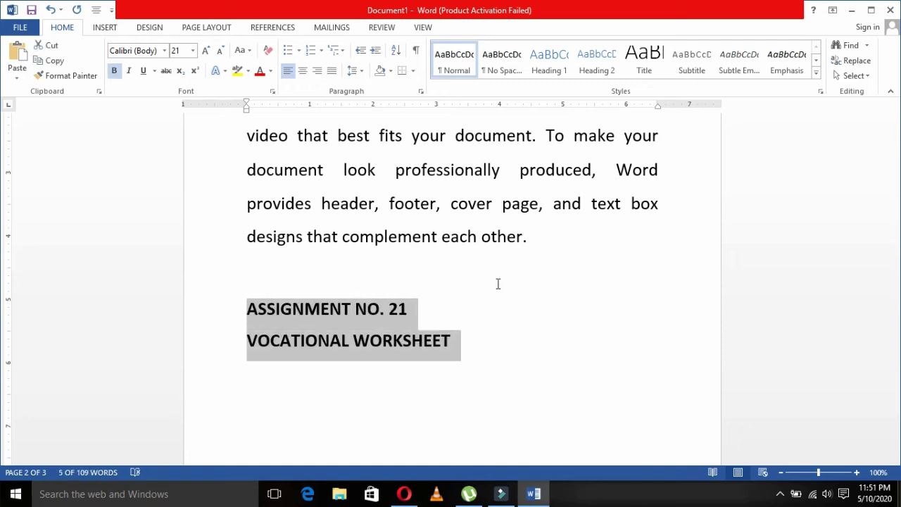
{"action": "key", "text": "ctrl+e"}
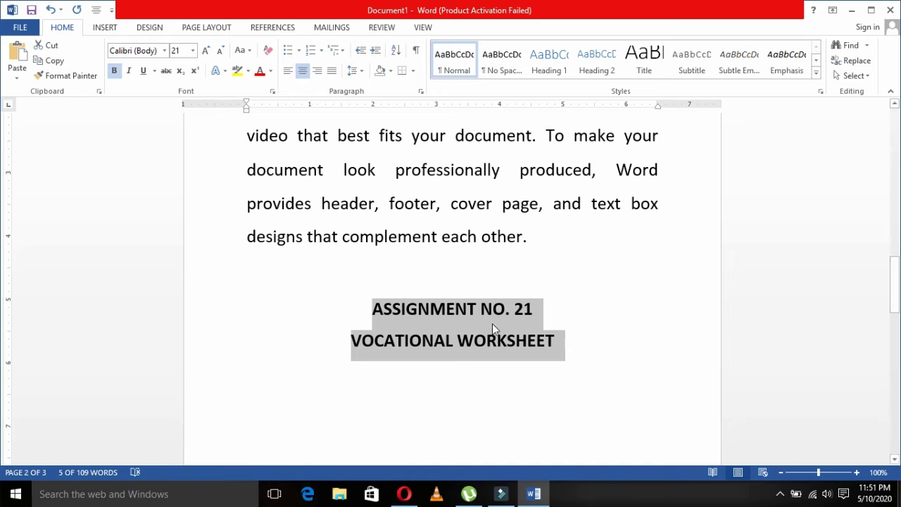
{"action": "left_click", "coordinate": [364, 72]}
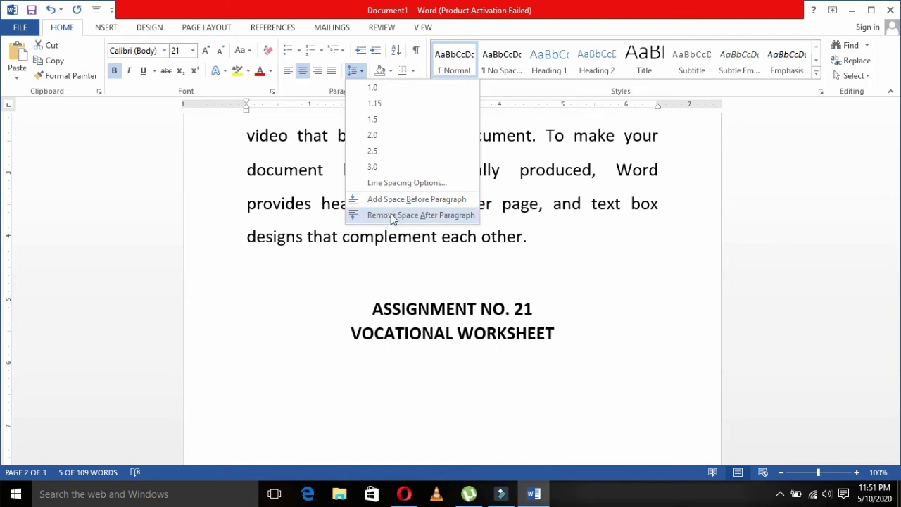
{"action": "left_click", "coordinate": [391, 217]}
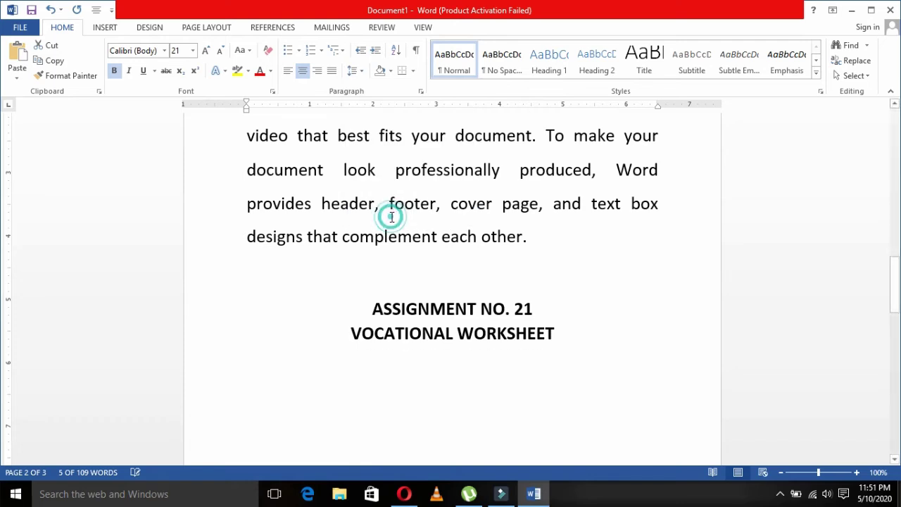
Select the ASSIGNMENT NO. 21 and VOCATIONAL WORKSHEET lines and delete them
{"action": "left_click", "coordinate": [620, 434]}
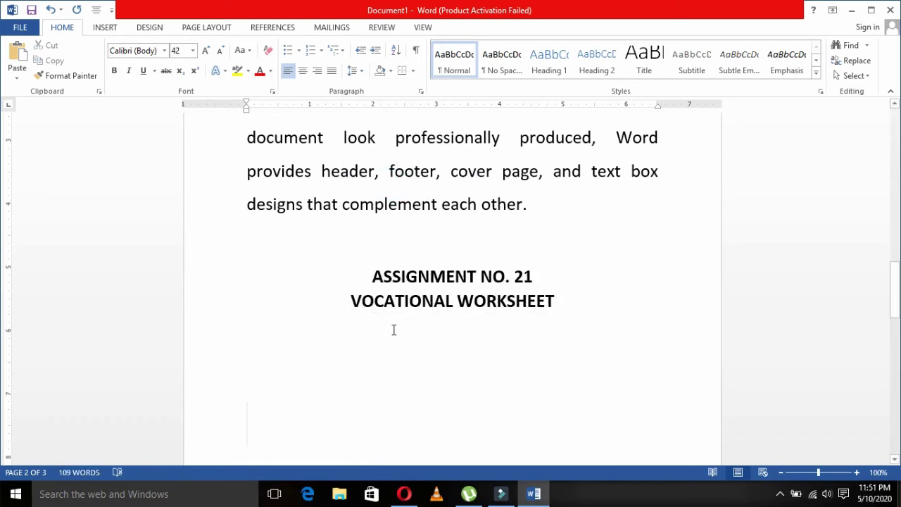
{"action": "left_click", "coordinate": [288, 302]}
{"action": "key", "text": "Up"}
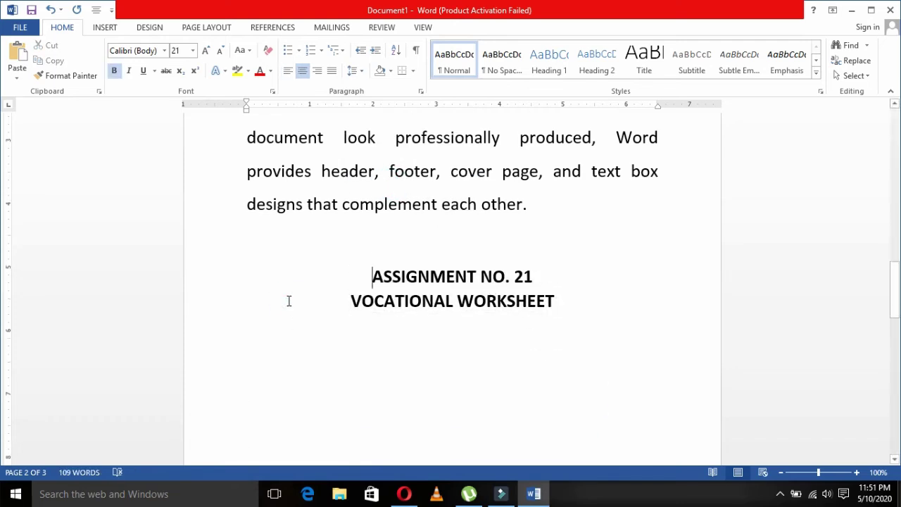
{"action": "key", "text": "shift+Down"}
{"action": "key", "text": "shift+Down"}
{"action": "key", "text": "shift+Down"}
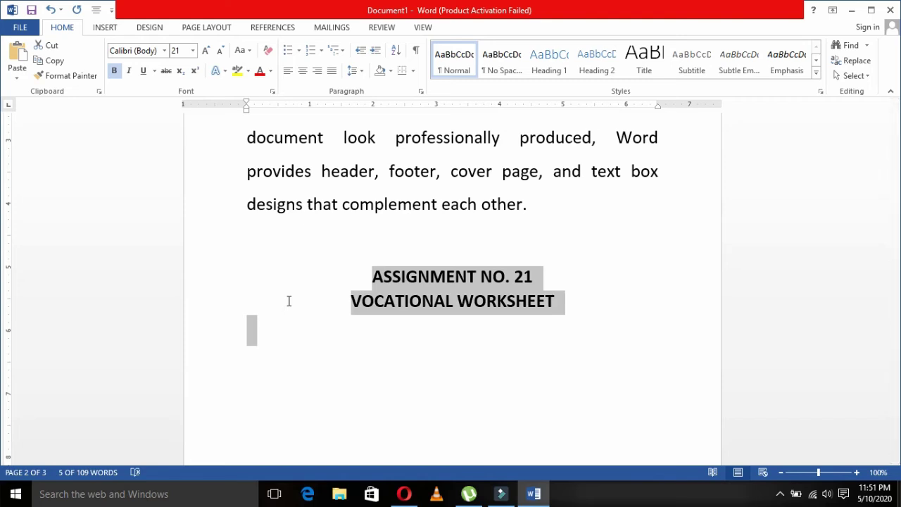
{"action": "key", "text": "Delete"}
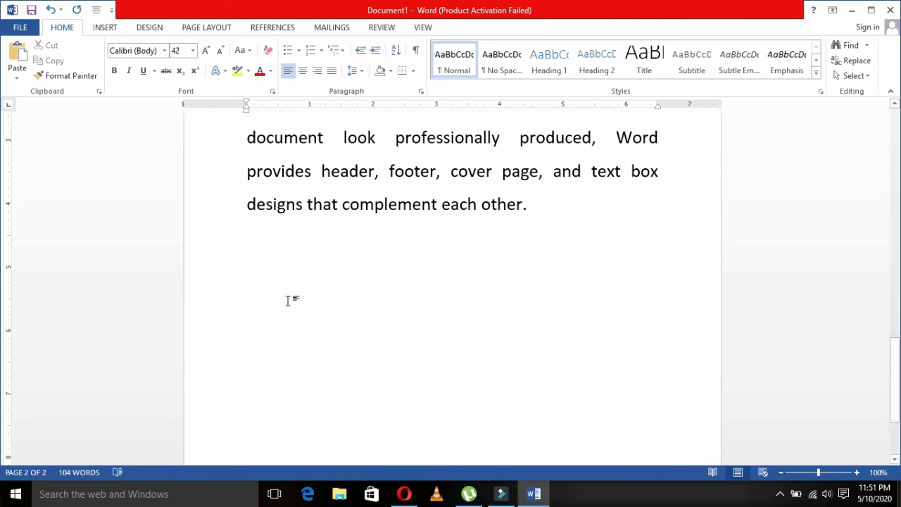
Type the heading STYLE: on the empty line and start a new line below it
{"action": "type", "text": "STY"}
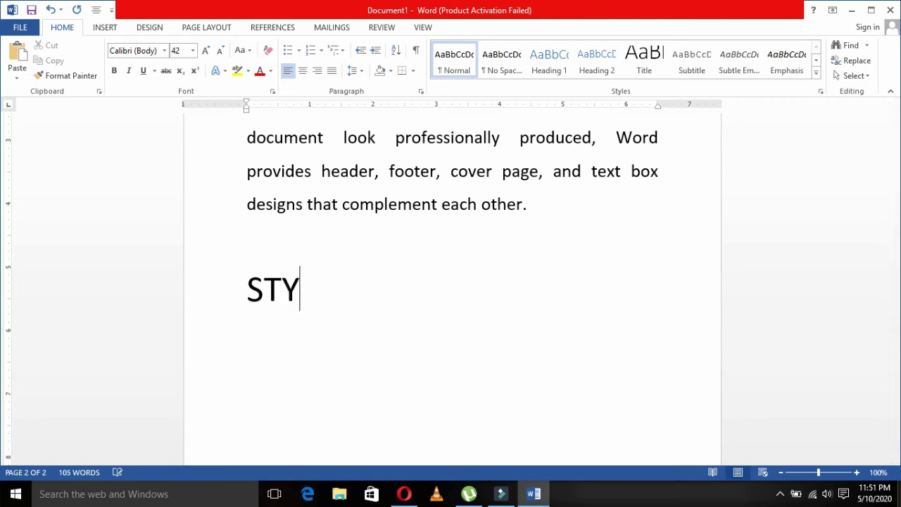
{"action": "type", "text": "LE"}
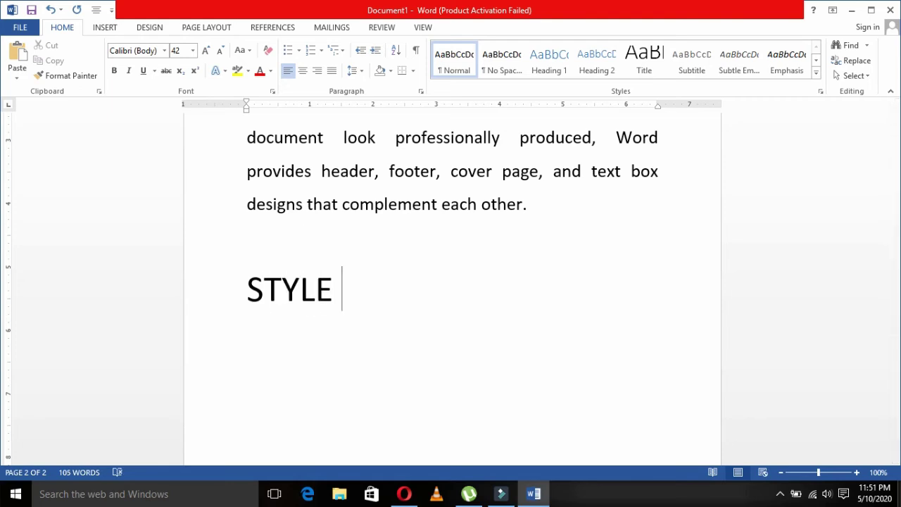
{"action": "key", "text": "BackSpace"}
{"action": "type", "text": ":"}
{"action": "key", "text": "Return"}
Select the whole second body paragraph
{"action": "key", "text": "Down"}
{"action": "key", "text": "Down"}
{"action": "key", "text": "Up"}
{"action": "key", "text": "Up"}
{"action": "key", "text": "Down"}
{"action": "key", "text": "Down"}
{"action": "key", "text": "shift+End"}
{"action": "key", "text": "shift+Down"}
{"action": "key", "text": "shift+Down"}
{"action": "key", "text": "shift+Down"}
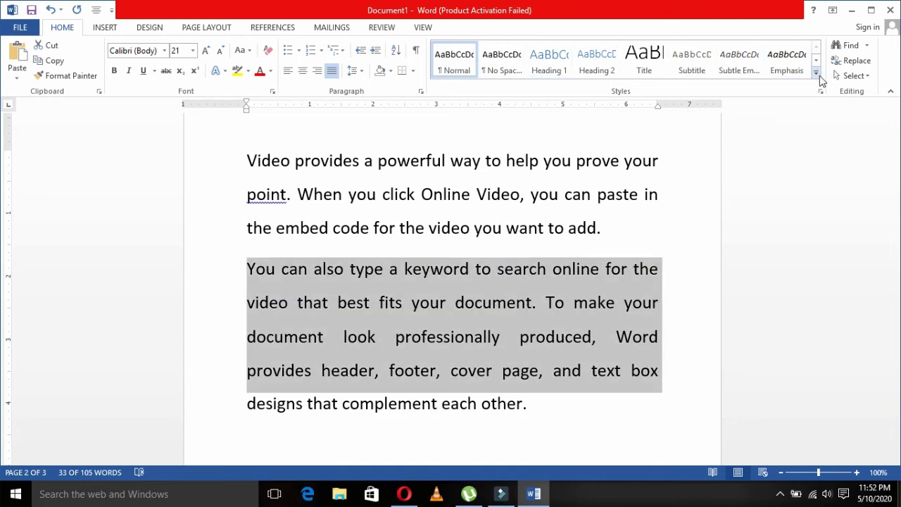
Expand and close the Styles gallery, then open the Styles pane listing Normal, Heading 1 and others
{"action": "left_click", "coordinate": [816, 71]}
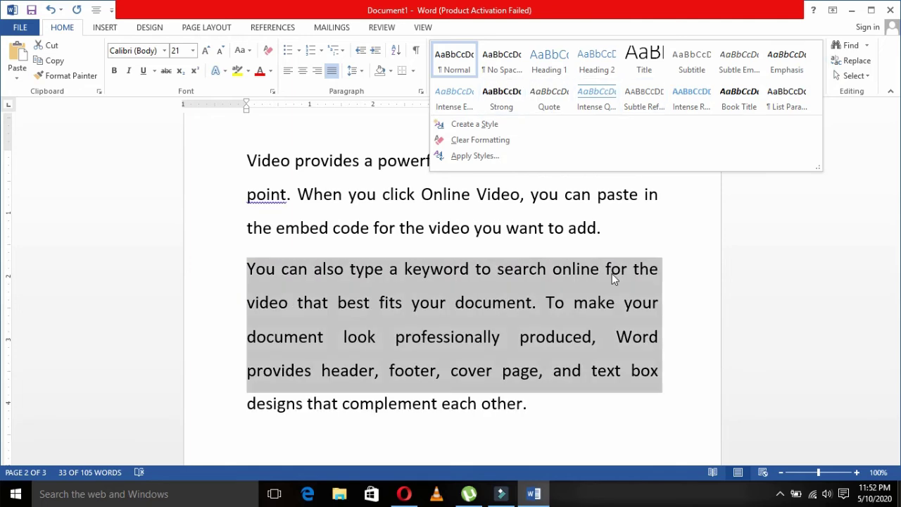
{"action": "left_click", "coordinate": [591, 425]}
{"action": "left_click", "coordinate": [591, 426]}
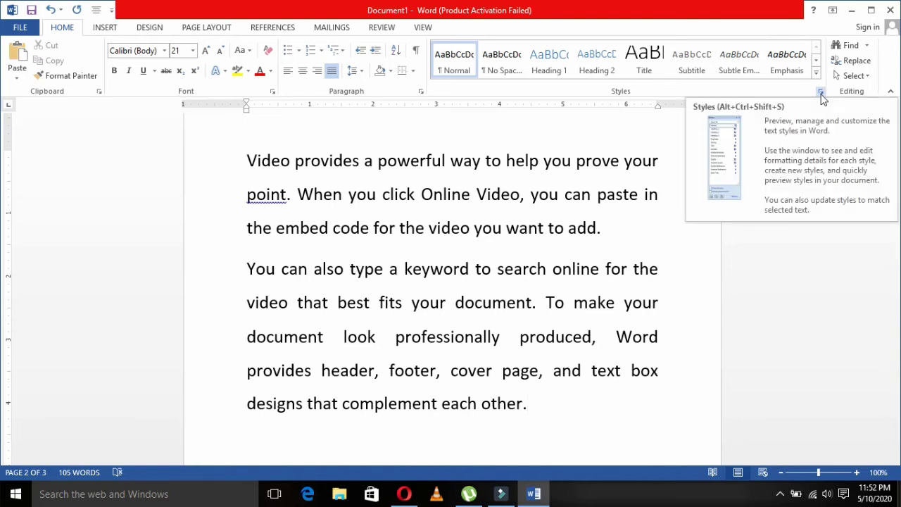
{"action": "left_click", "coordinate": [821, 93]}
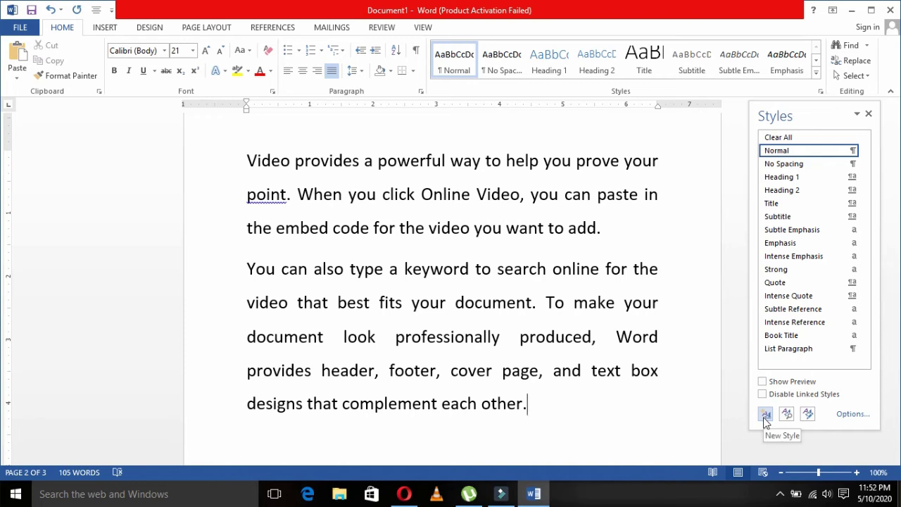
Start a new style named after the user, with High Tower Text font at 20 pt
{"action": "left_click", "coordinate": [766, 415]}
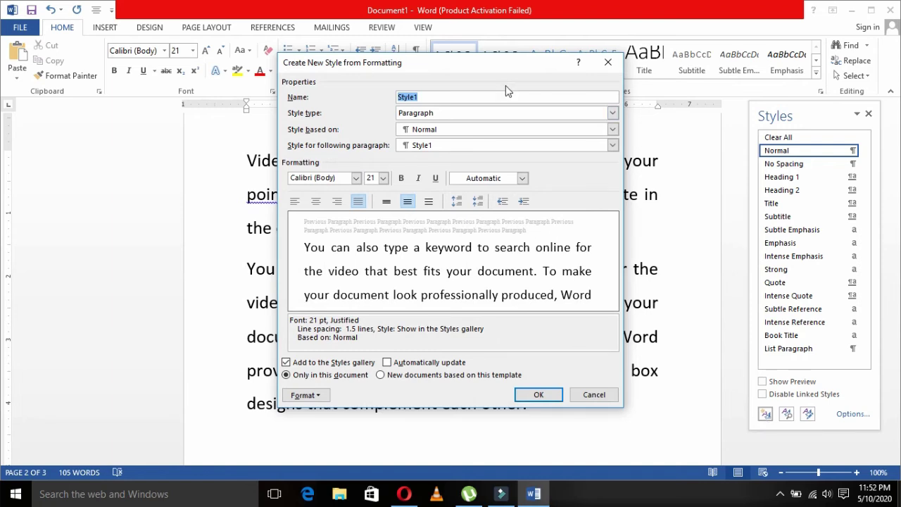
{"action": "type", "text": "TARIQ MEHMOOD"}
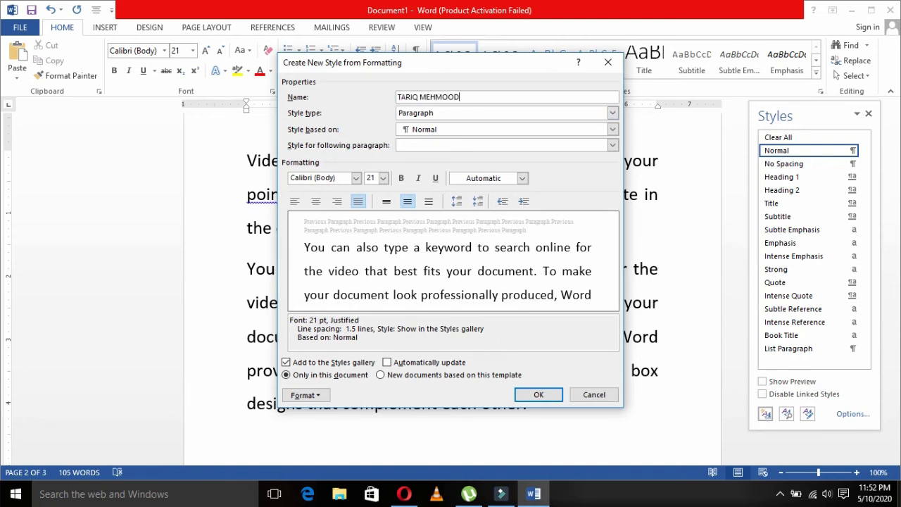
{"action": "left_click", "coordinate": [356, 177]}
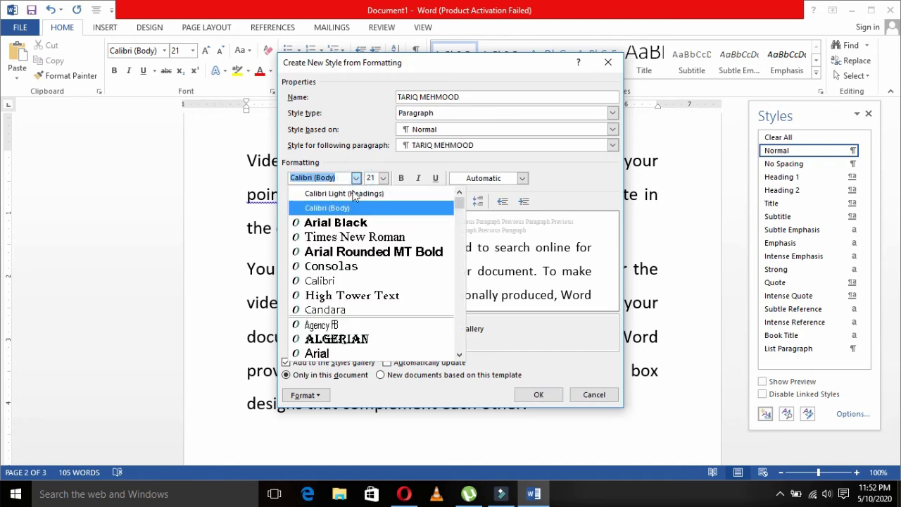
{"action": "left_click", "coordinate": [398, 296]}
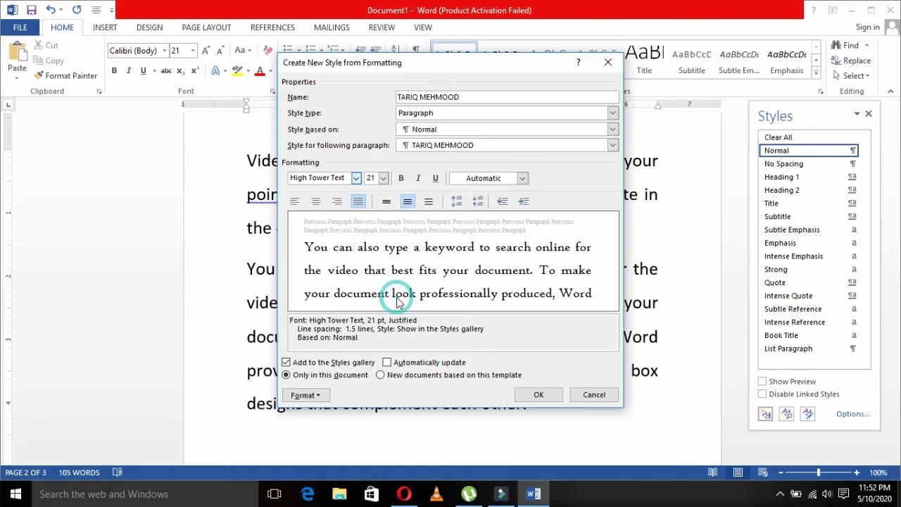
{"action": "left_click", "coordinate": [384, 178]}
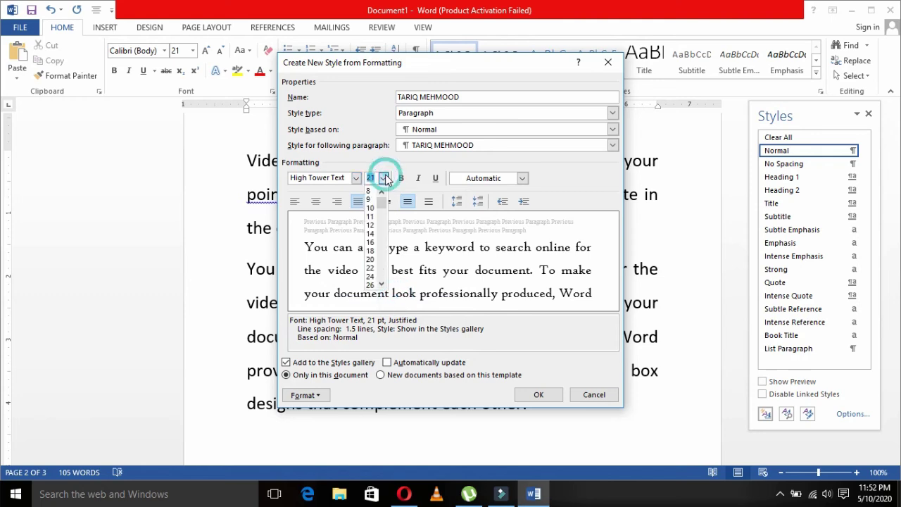
{"action": "left_click", "coordinate": [370, 259]}
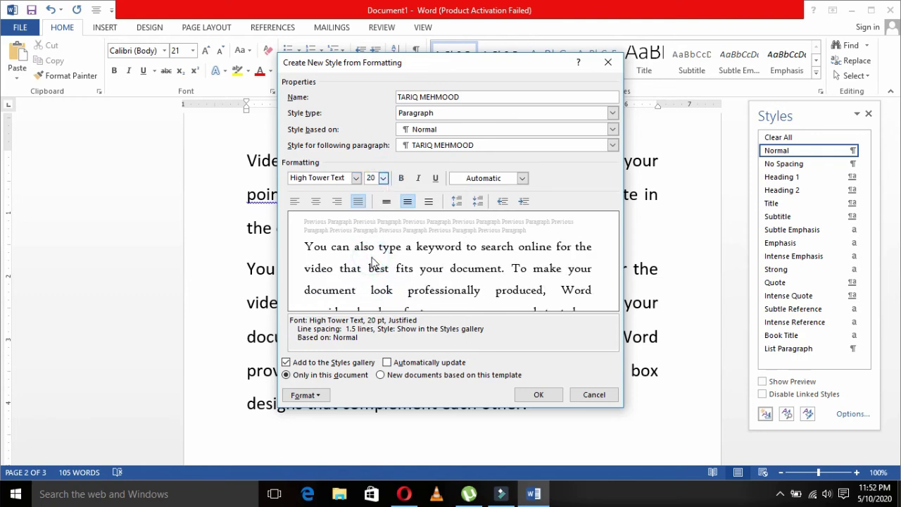
Give the new style blue Accent 1 colour and underline, then create it
{"action": "left_click", "coordinate": [522, 178]}
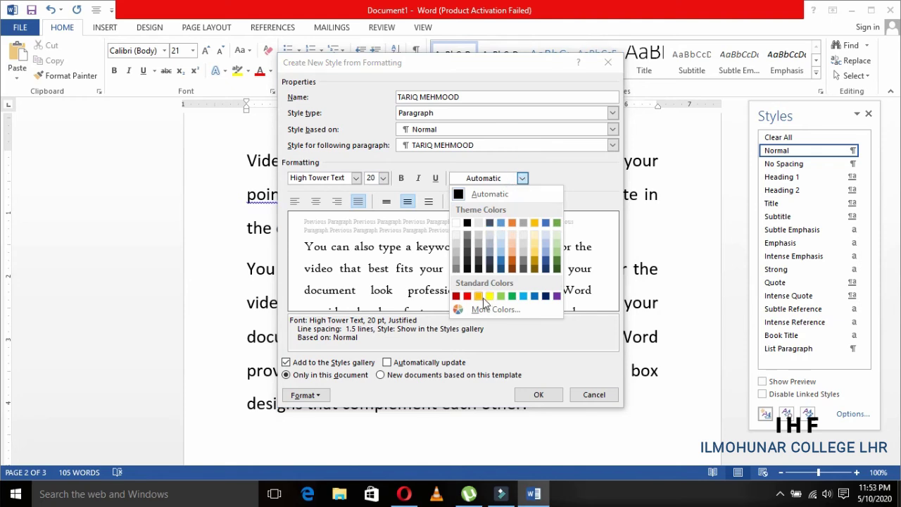
{"action": "left_click", "coordinate": [502, 260]}
{"action": "left_click", "coordinate": [437, 178]}
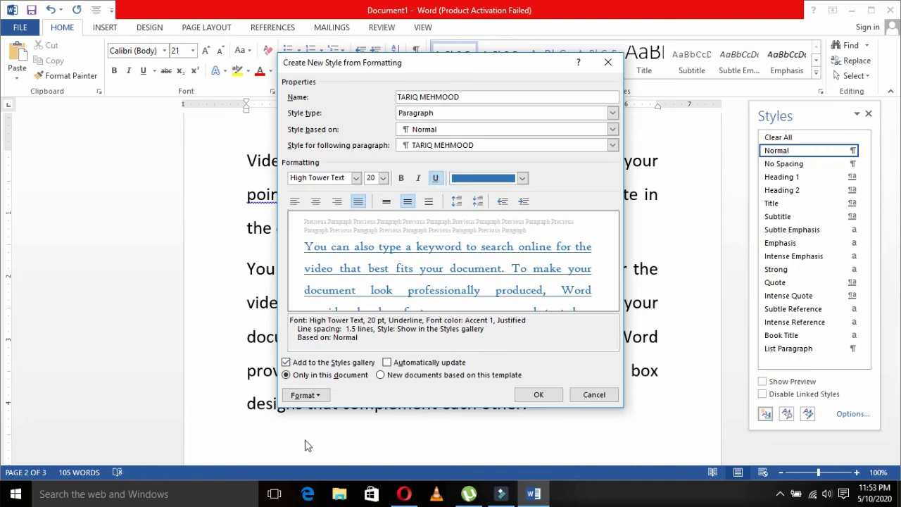
{"action": "left_click", "coordinate": [320, 397]}
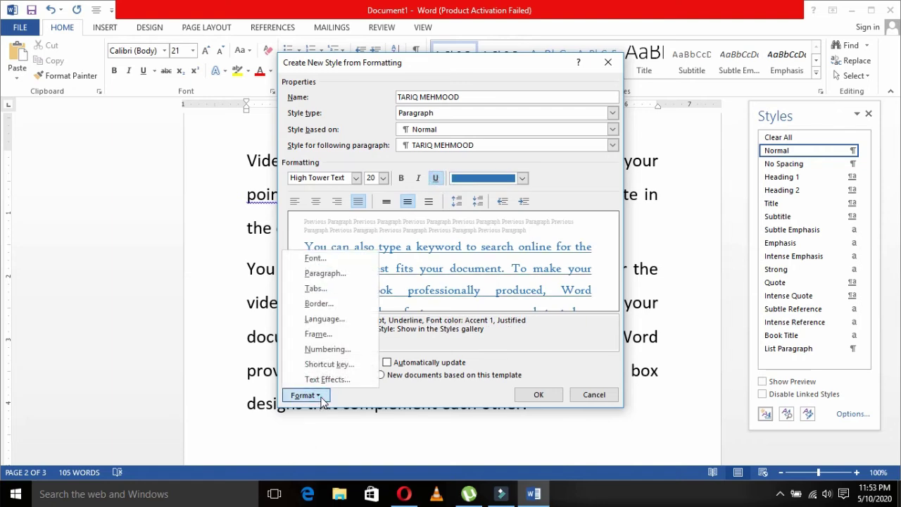
{"action": "left_click", "coordinate": [383, 396]}
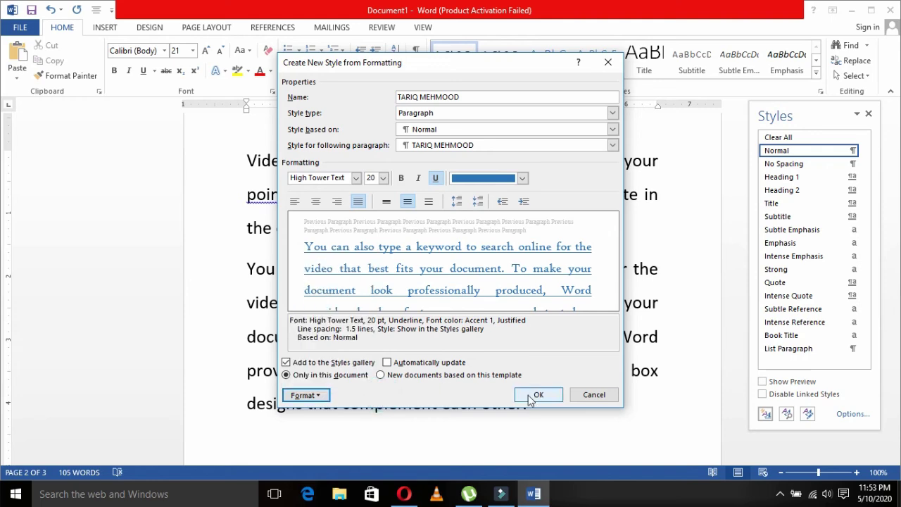
{"action": "left_click", "coordinate": [530, 397]}
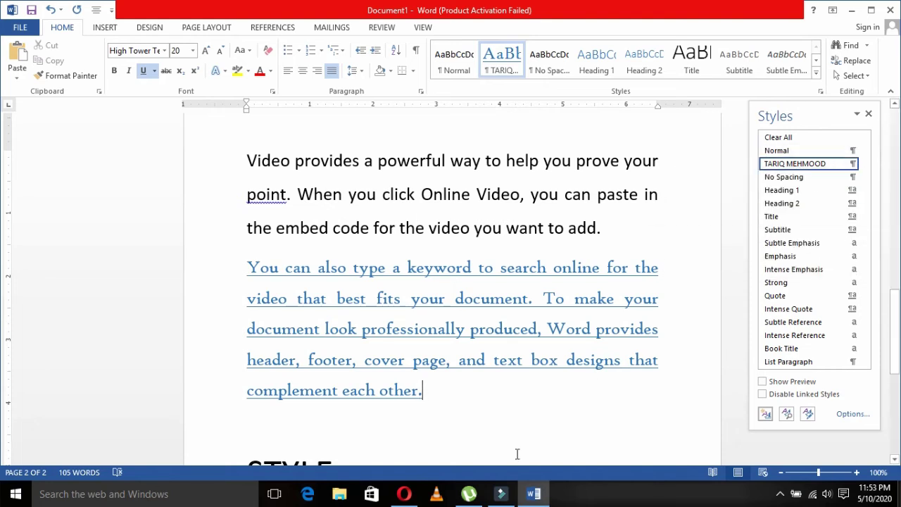
Apply the custom style to the first paragraph, then delete that style from the Styles pane
{"action": "left_click", "coordinate": [452, 428]}
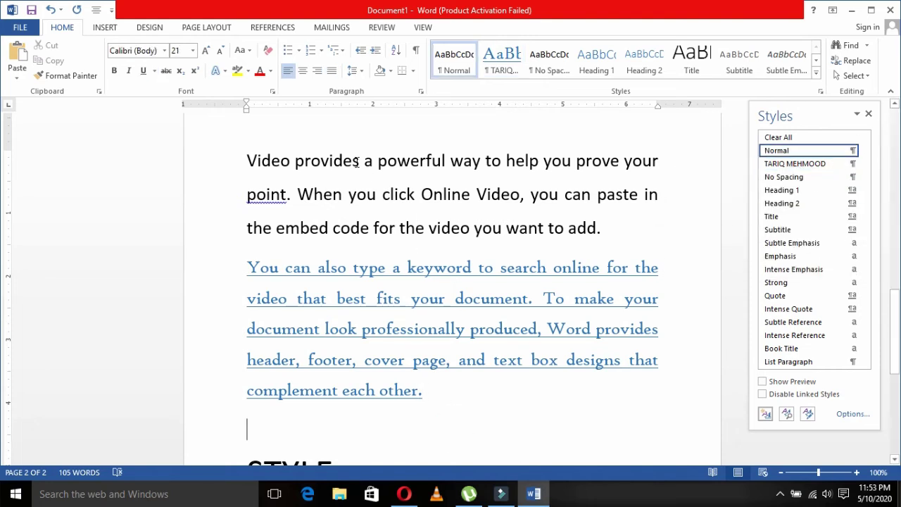
{"action": "left_click_drag", "start_coordinate": [352, 161], "coordinate": [416, 193]}
{"action": "left_click", "coordinate": [793, 165]}
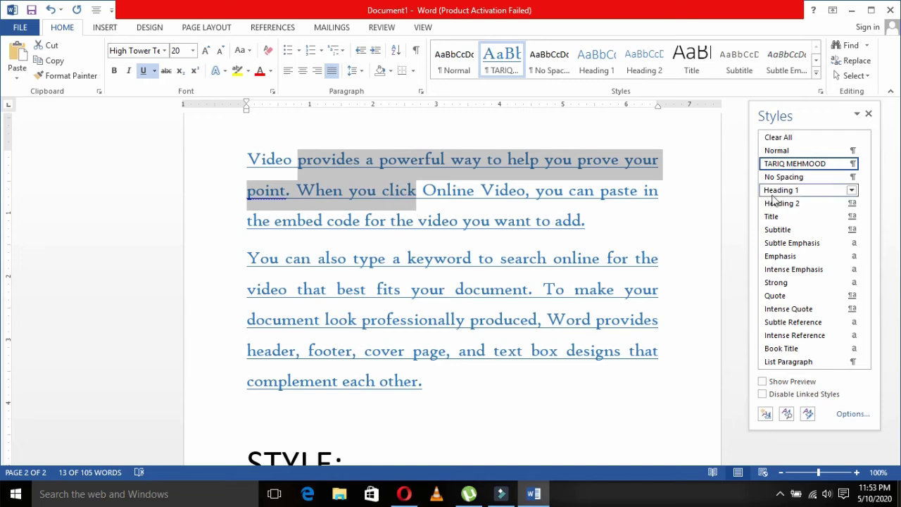
{"action": "left_click", "coordinate": [852, 163]}
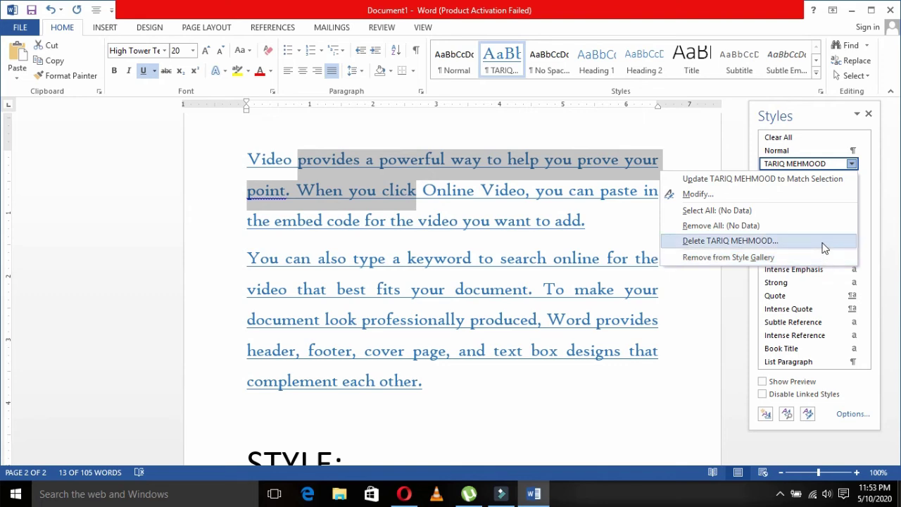
{"action": "left_click", "coordinate": [825, 248]}
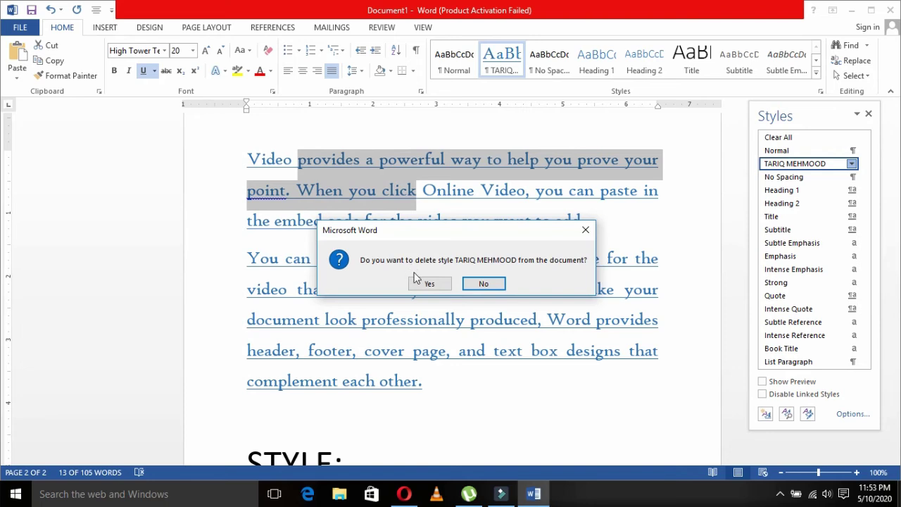
{"action": "left_click", "coordinate": [424, 284]}
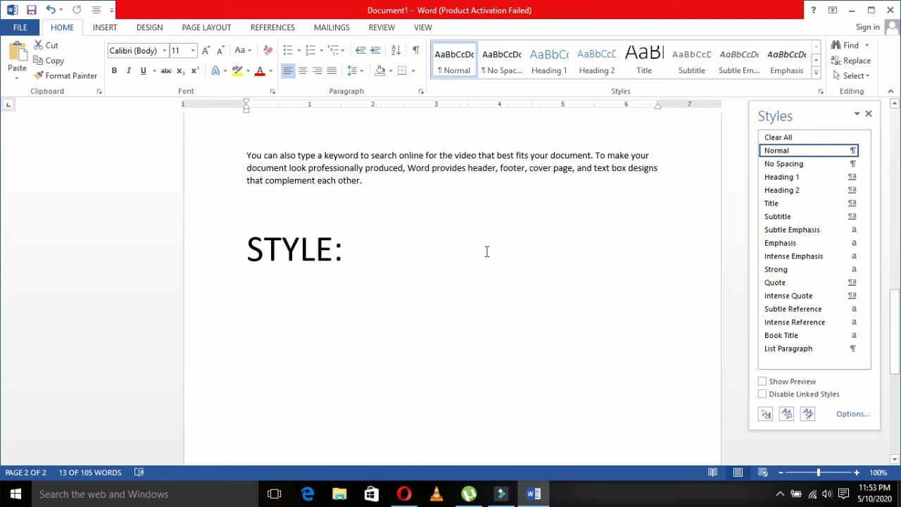
Replace the STYLE: heading with EDITING:, removing the stray space before the colon
{"action": "left_click", "coordinate": [870, 116]}
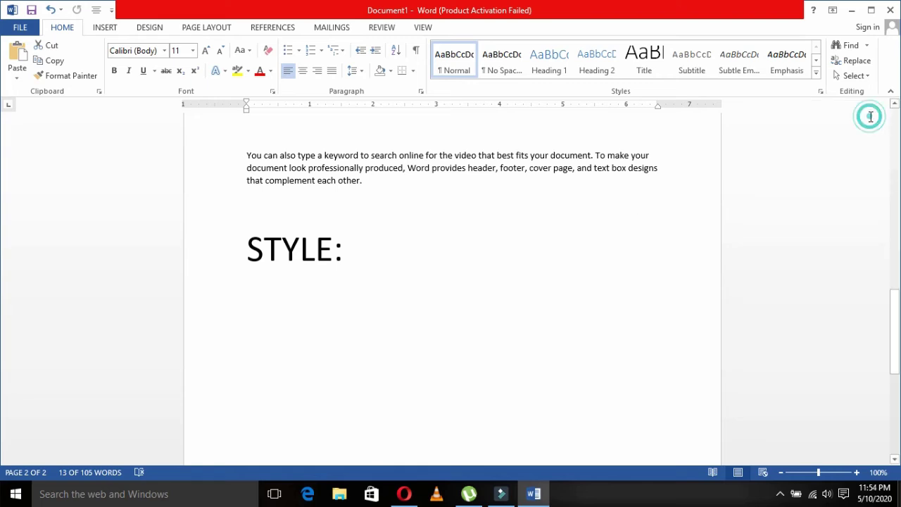
{"action": "left_click", "coordinate": [392, 246]}
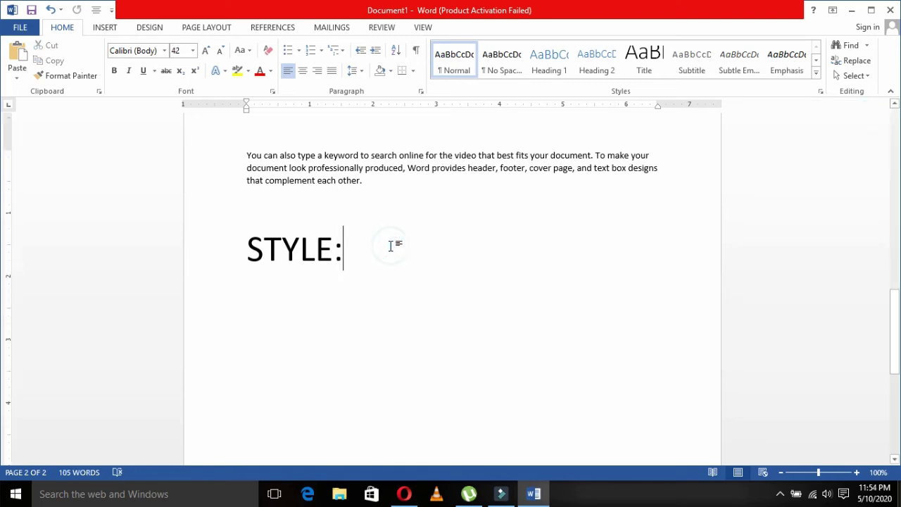
{"action": "key", "text": "Return"}
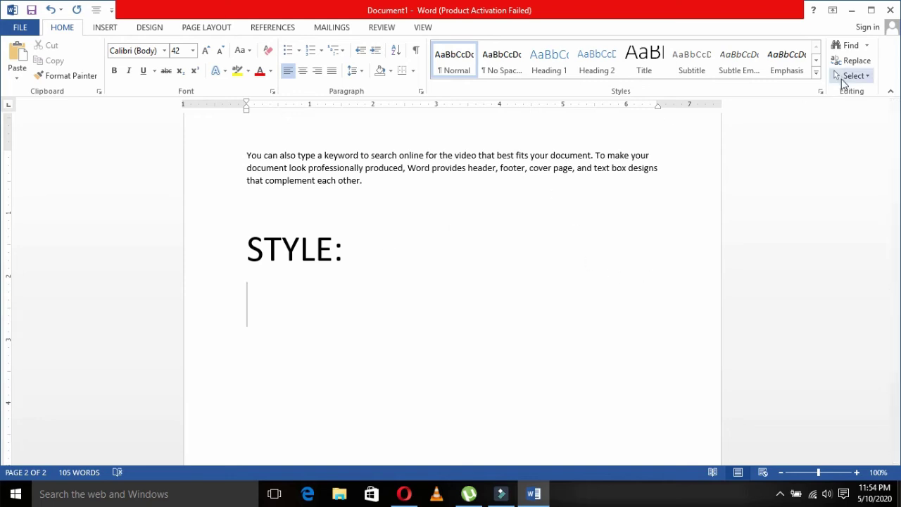
{"action": "key", "text": "Up"}
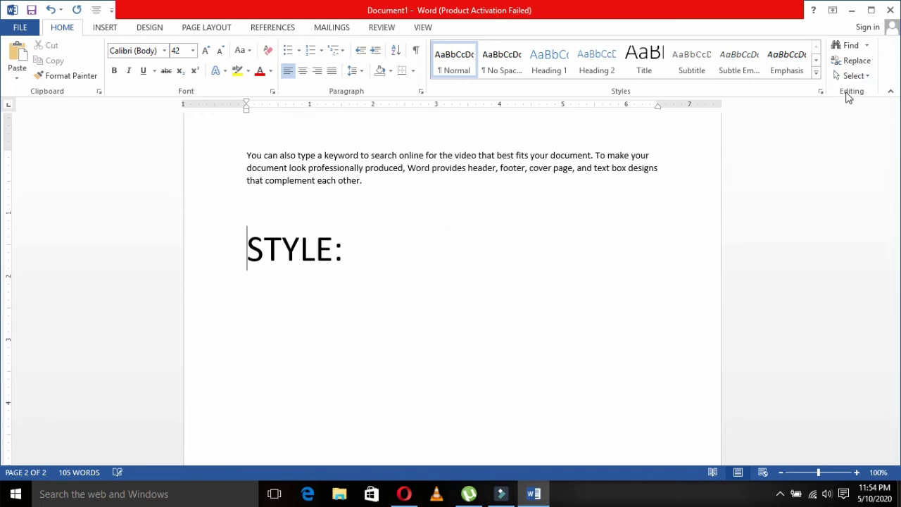
{"action": "key", "text": "shift+End"}
{"action": "type", "text": "EDITING "}
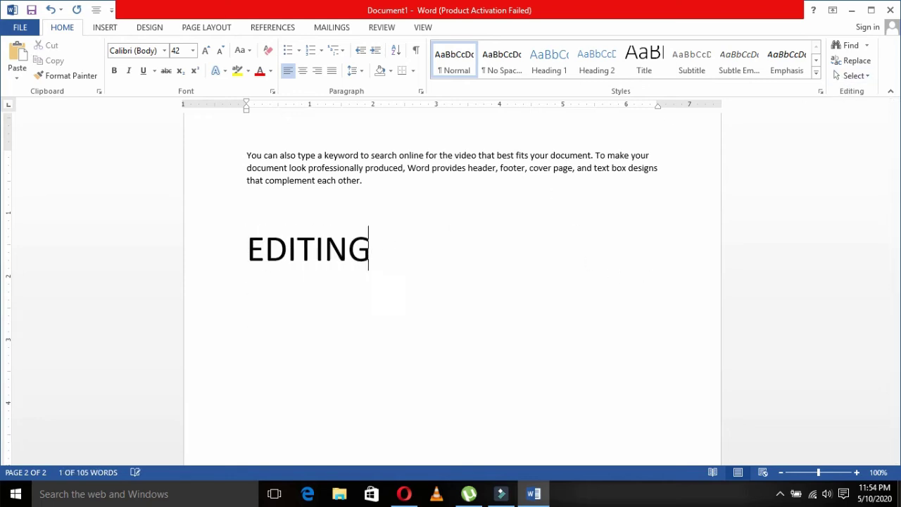
{"action": "type", "text": ":"}
{"action": "key", "text": "Return"}
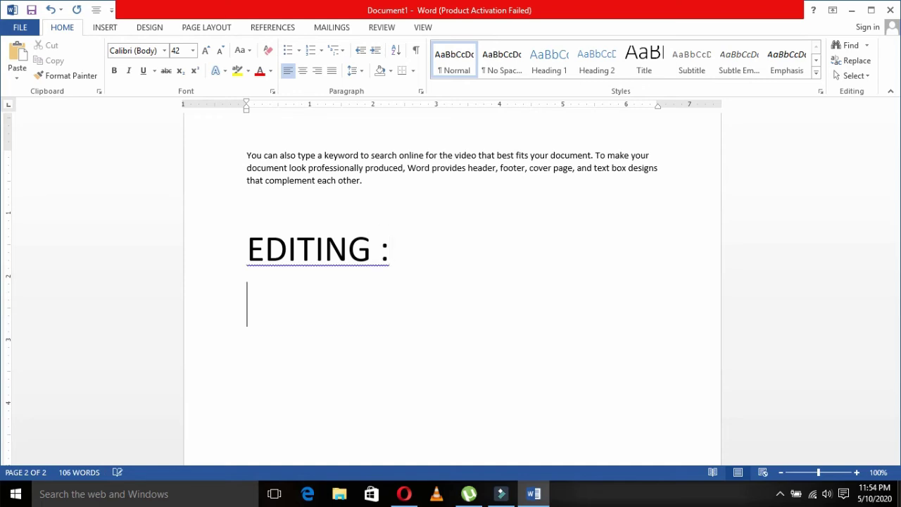
{"action": "key", "text": "Up"}
{"action": "key", "text": "Right"}
{"action": "key", "text": "Right"}
{"action": "key", "text": "Right"}
{"action": "key", "text": "Right"}
{"action": "key", "text": "Right"}
{"action": "key", "text": "Right"}
{"action": "key", "text": "Delete"}
{"action": "key", "text": "Down"}
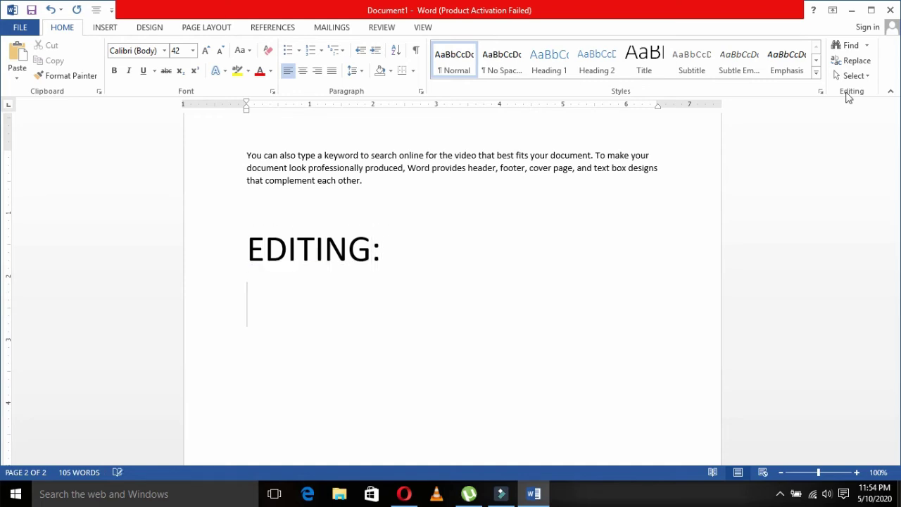
List FIND, REPLACE, SELECT and GOTO on separate lines under the EDITING: heading
{"action": "type", "text": "FIND"}
{"action": "key", "text": "Return"}
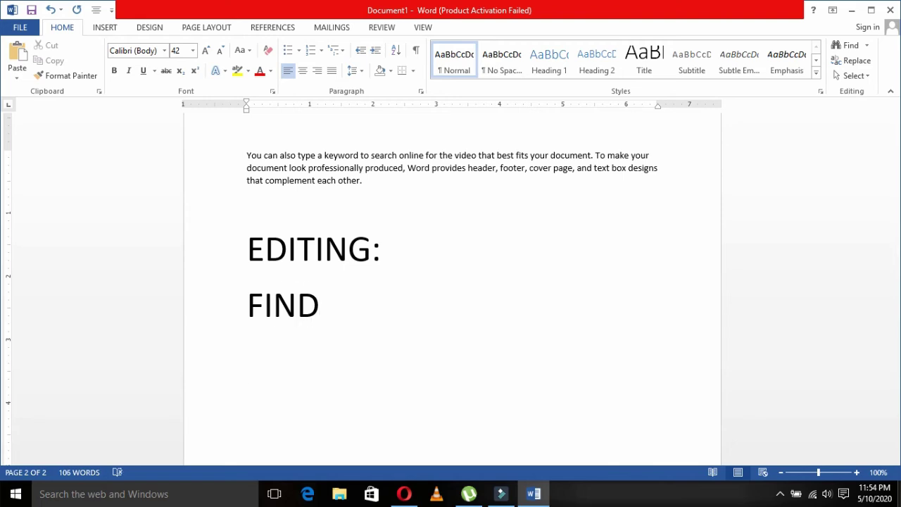
{"action": "type", "text": "REPLACE"}
{"action": "key", "text": "Return"}
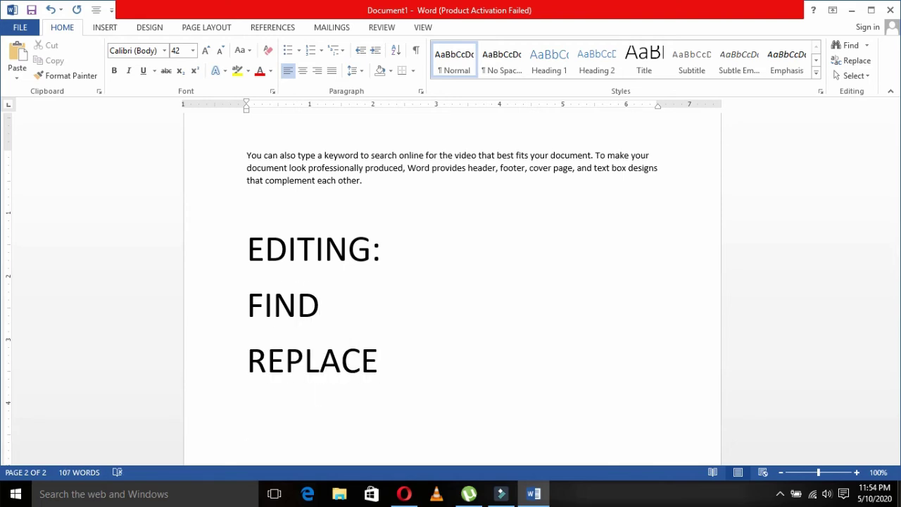
{"action": "type", "text": "SELEC"}
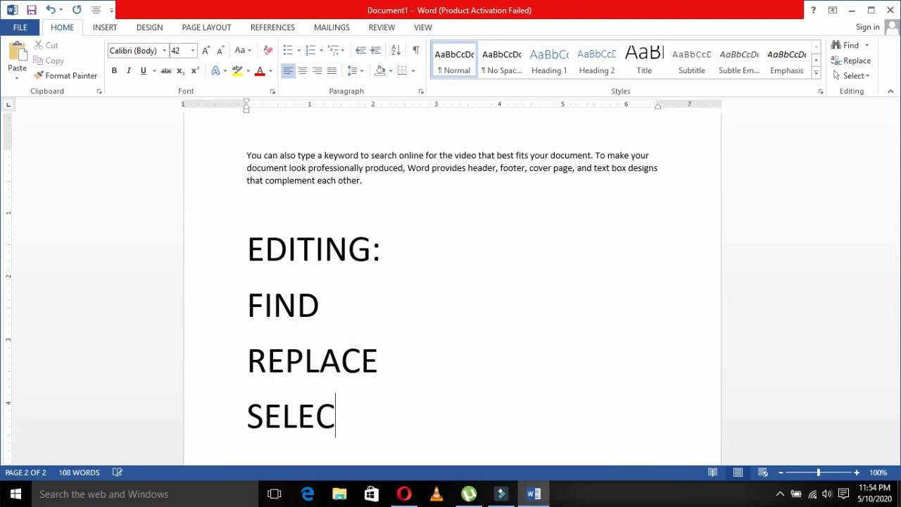
{"action": "type", "text": "T"}
{"action": "key", "text": "Return"}
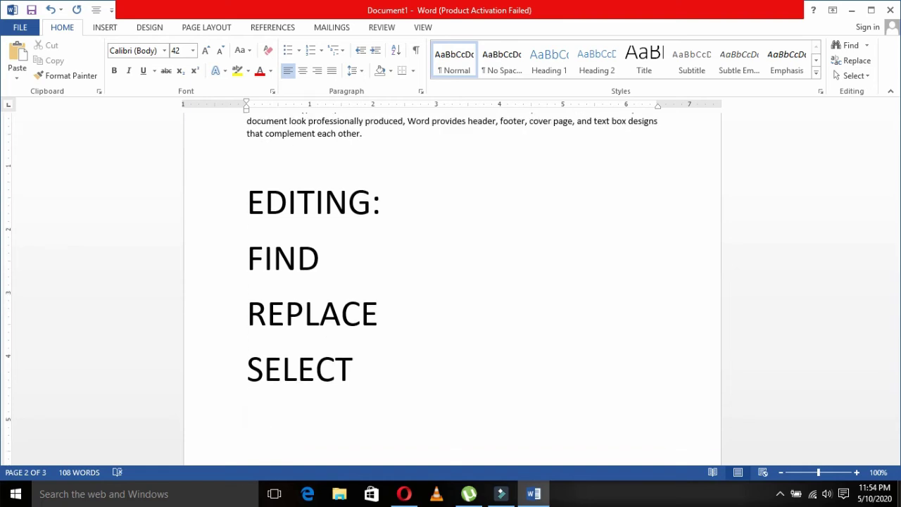
{"action": "type", "text": "GOTO"}
{"action": "key", "text": "Up"}
{"action": "key", "text": "Up"}
{"action": "key", "text": "Up"}
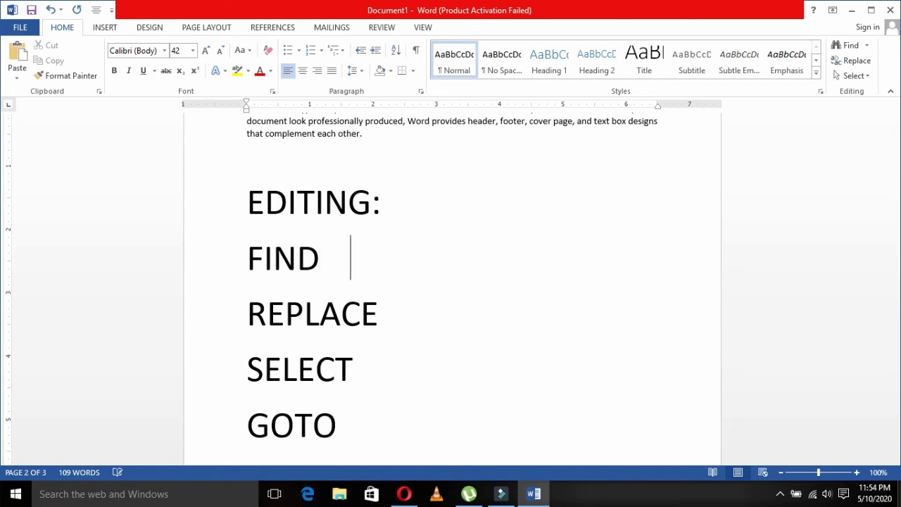
Insert two blank lines after FIND and select exactly the word FIND
{"action": "key", "text": "Return"}
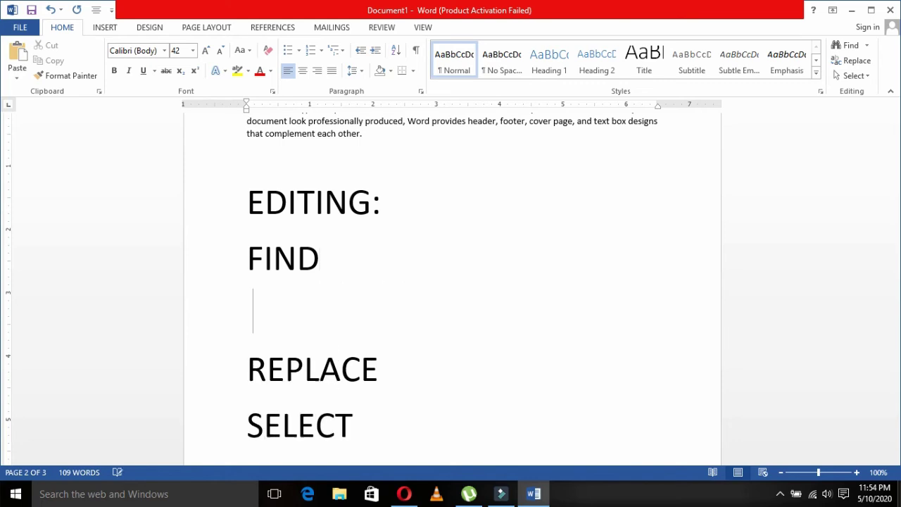
{"action": "key", "text": "Return"}
{"action": "key", "text": "Return"}
{"action": "key", "text": "Return"}
{"action": "key", "text": "Up"}
{"action": "key", "text": "Up"}
{"action": "key", "text": "Up"}
{"action": "key", "text": "Up"}
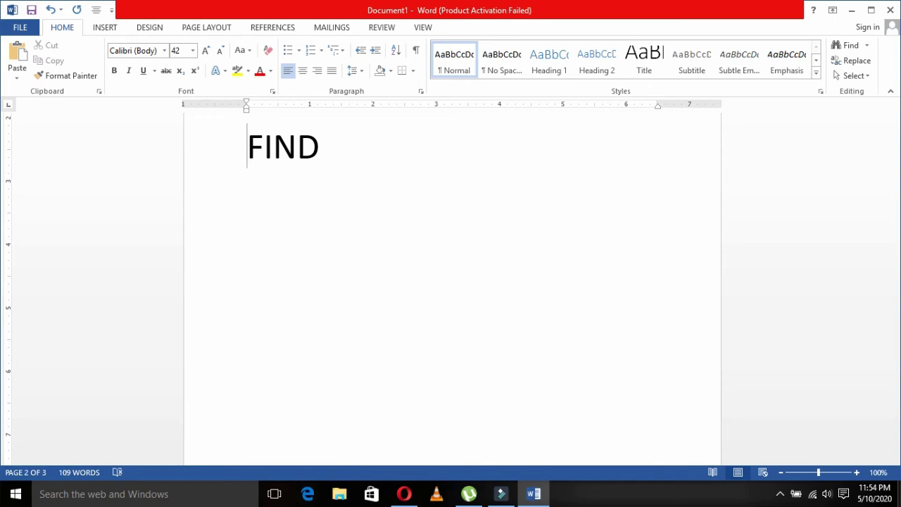
{"action": "scroll", "coordinate": [451, 281], "scroll_direction": "up", "scroll_amount": 1}
{"action": "key", "text": "shift+Down"}
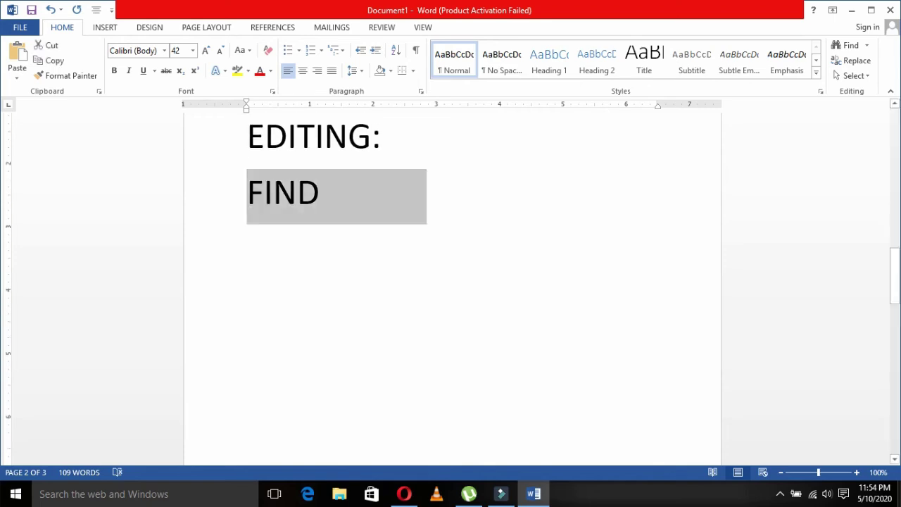
{"action": "key", "text": "shift+Left"}
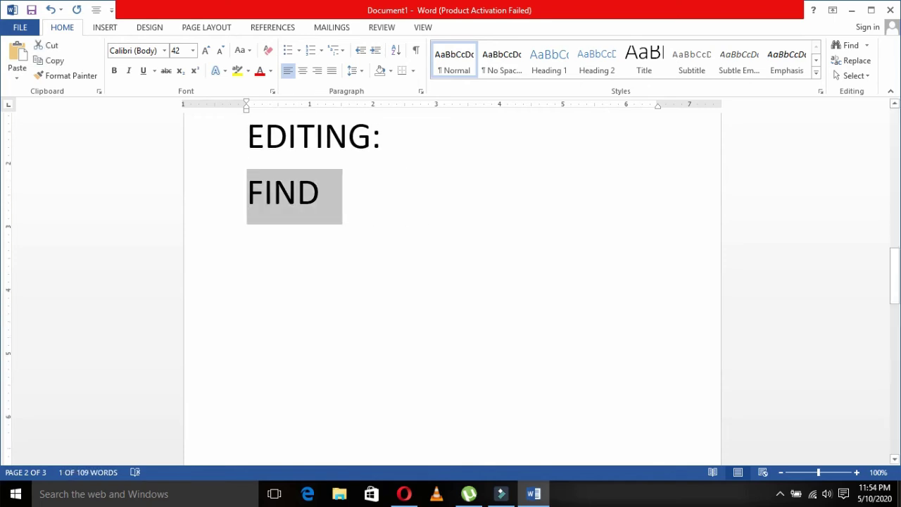
{"action": "key", "text": "shift+Left"}
{"action": "key", "text": "shift+Right"}
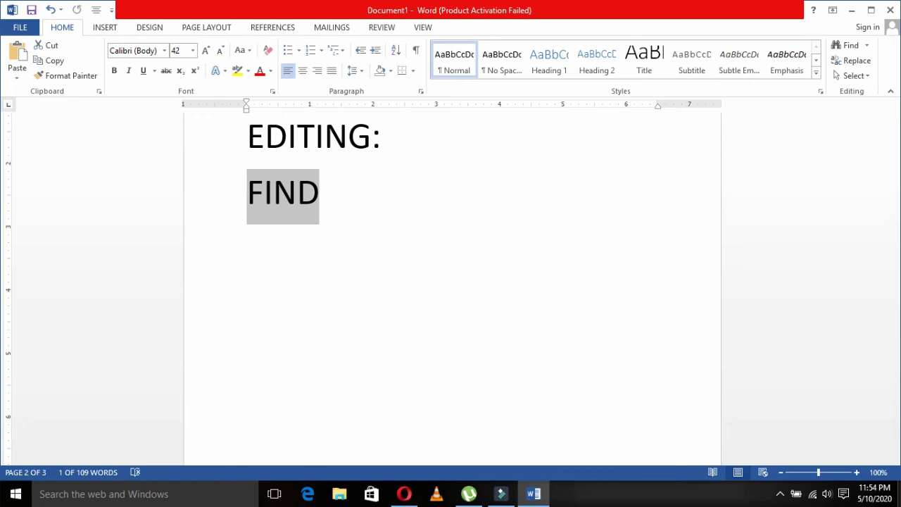
Append CTRL + F to the FIND line and start a smaller-font line below it
{"action": "key", "text": "Right"}
{"action": "type", "text": "C"}
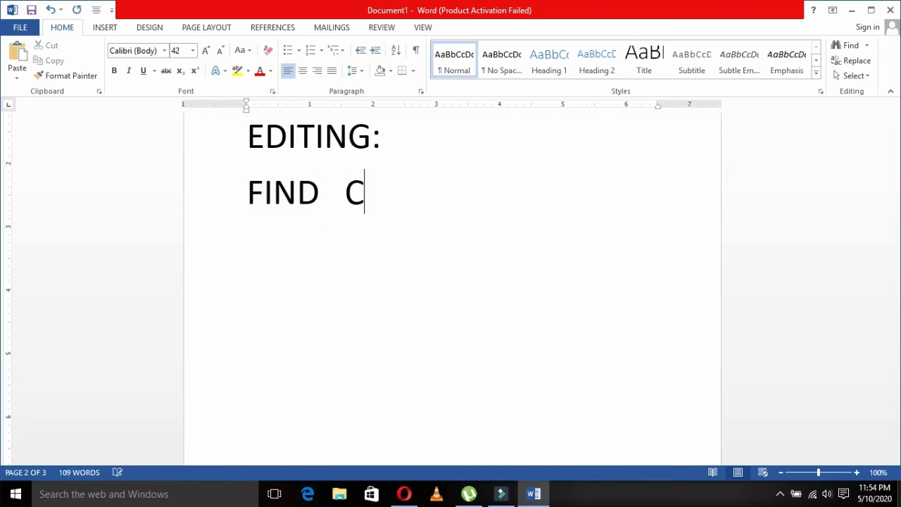
{"action": "type", "text": "TRL + "}
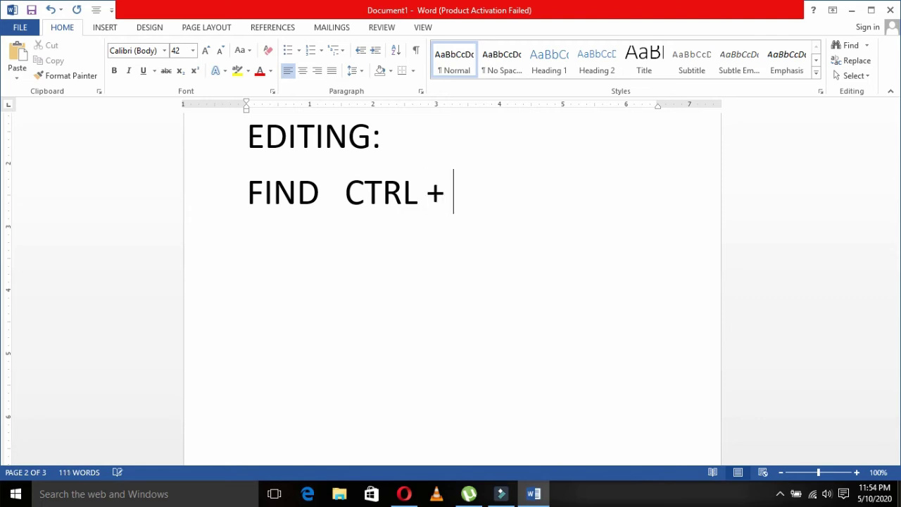
{"action": "type", "text": "F"}
{"action": "key", "text": "Left"}
{"action": "key", "text": "Left"}
{"action": "key", "text": "Left"}
{"action": "key", "text": "Left"}
{"action": "key", "text": "Left"}
{"action": "key", "text": "Left"}
{"action": "key", "text": "Left"}
{"action": "key", "text": "Left"}
{"action": "key", "text": "Right"}
{"action": "key", "text": "Right"}
{"action": "key", "text": "Right"}
{"action": "key", "text": "Right"}
{"action": "key", "text": "Right"}
{"action": "key", "text": "Right"}
{"action": "key", "text": "Right"}
{"action": "key", "text": "Right"}
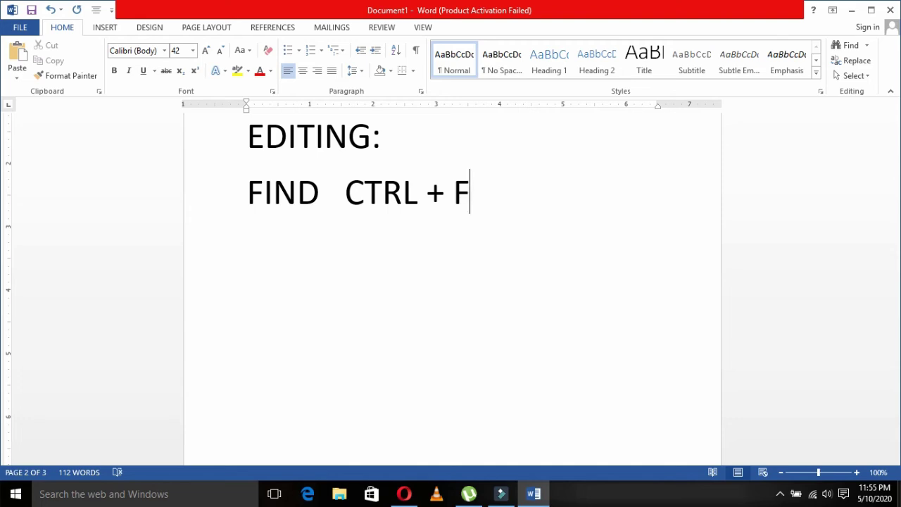
{"action": "key", "text": "Return"}
{"action": "key", "text": "ctrl+bracketleft"}
{"action": "key", "text": "ctrl+bracketleft"}
{"action": "key", "text": "ctrl+bracketleft"}
{"action": "key", "text": "ctrl+bracketleft"}
{"action": "key", "text": "ctrl+bracketleft"}
{"action": "key", "text": "ctrl+bracketleft"}
Generate three sample paragraphs with =RAND(3,3) and select the generated text
{"action": "type", "text": "=RAND(3,3)"}
{"action": "key", "text": "Return"}
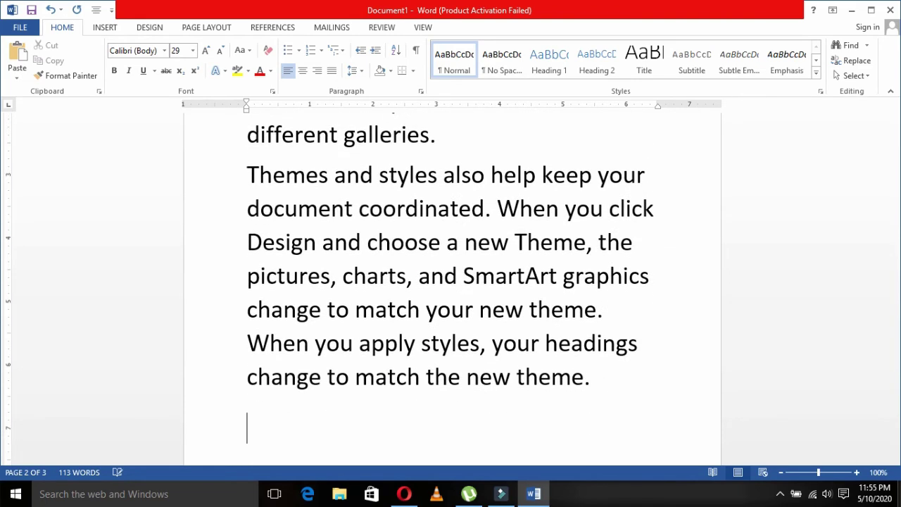
{"action": "key", "text": "ctrl+Home"}
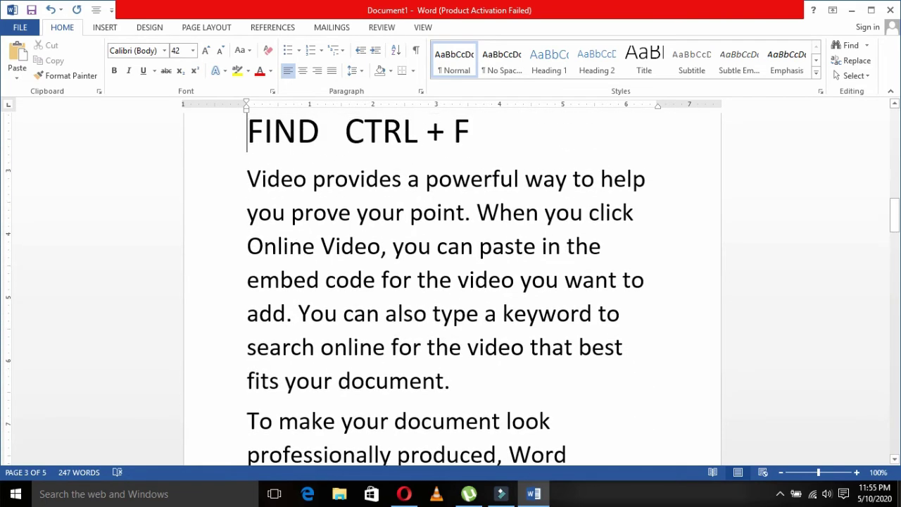
{"action": "key", "text": "Down"}
{"action": "key", "text": "Down"}
{"action": "key", "text": "shift+End"}
{"action": "key", "text": "shift+Down"}
{"action": "key", "text": "shift+Down"}
{"action": "key", "text": "shift+Down"}
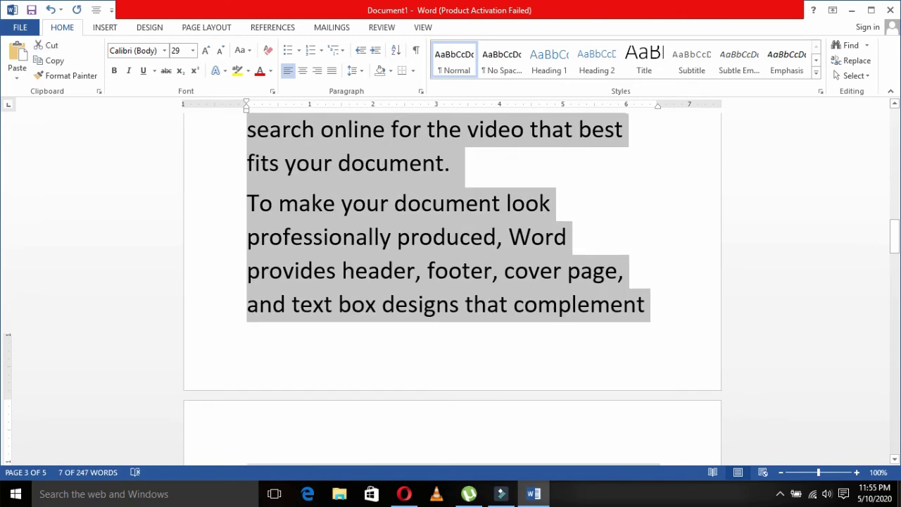
{"action": "key", "text": "shift+Down"}
{"action": "key", "text": "shift+Down"}
{"action": "key", "text": "shift+Down"}
{"action": "key", "text": "shift+Down"}
{"action": "key", "text": "shift+Down"}
{"action": "key", "text": "shift+Down"}
{"action": "key", "text": "shift+Down"}
{"action": "key", "text": "shift+Down"}
{"action": "key", "text": "shift+Down"}
{"action": "key", "text": "shift+Down"}
{"action": "key", "text": "shift+Down"}
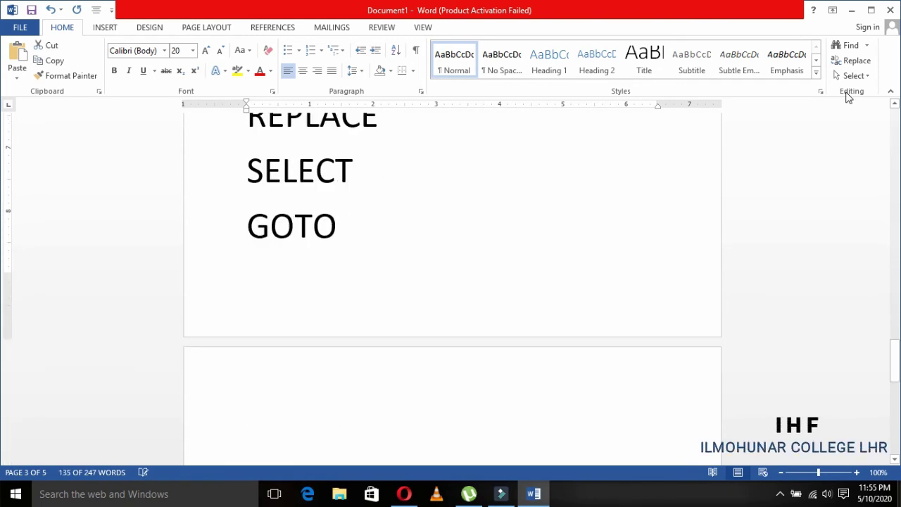
{"action": "key", "text": "Up"}
{"action": "key", "text": "Up"}
{"action": "key", "text": "Up"}
{"action": "key", "text": "Down"}
{"action": "key", "text": "Down"}
{"action": "key", "text": "Down"}
{"action": "key", "text": "Down"}
{"action": "key", "text": "Down"}
{"action": "key", "text": "Down"}
{"action": "key", "text": "Down"}
{"action": "key", "text": "Down"}
{"action": "key", "text": "Down"}
{"action": "key", "text": "Down"}
{"action": "key", "text": "Down"}
{"action": "key", "text": "Down"}
{"action": "key", "text": "Down"}
{"action": "key", "text": "Down"}
{"action": "key", "text": "Down"}
{"action": "key", "text": "Down"}
{"action": "key", "text": "Up"}
{"action": "key", "text": "Up"}
{"action": "key", "text": "Up"}
{"action": "key", "text": "Up"}
{"action": "key", "text": "Up"}
{"action": "key", "text": "Up"}
{"action": "key", "text": "Up"}
{"action": "key", "text": "Up"}
{"action": "key", "text": "Up"}
{"action": "key", "text": "Up"}
{"action": "key", "text": "Up"}
{"action": "key", "text": "Up"}
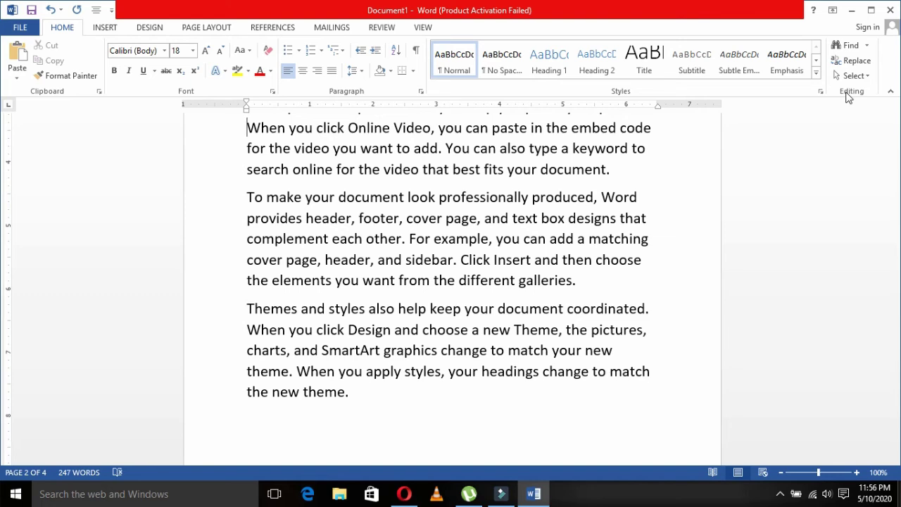
Search the document for PAGE with Ctrl+F in the Navigation pane
{"action": "key", "text": "ctrl+f"}
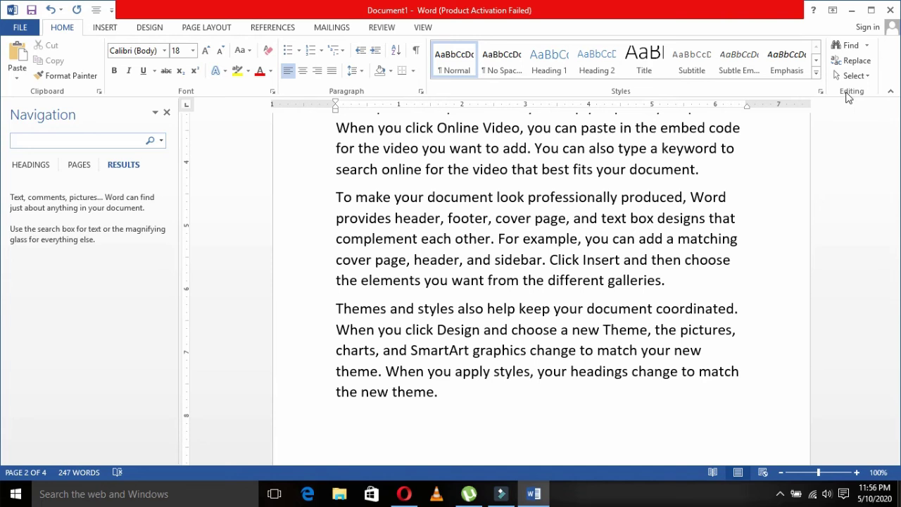
{"action": "type", "text": "PAGE"}
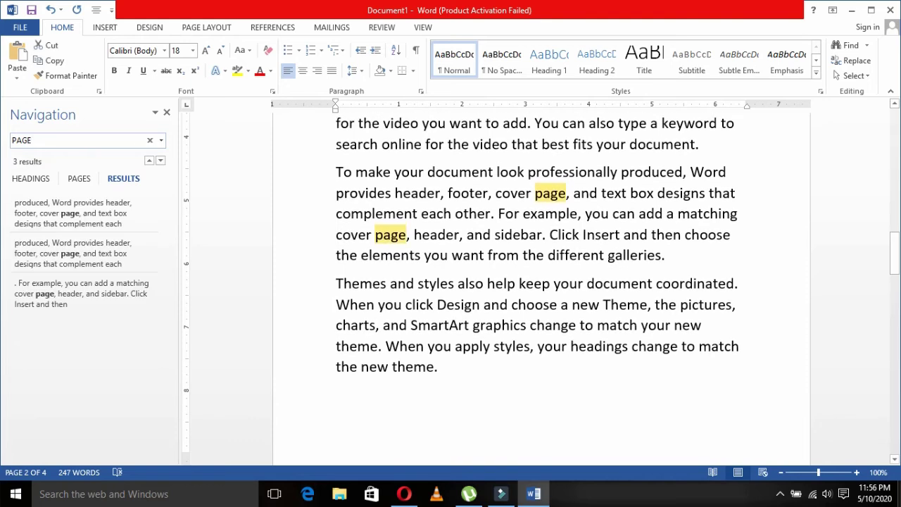
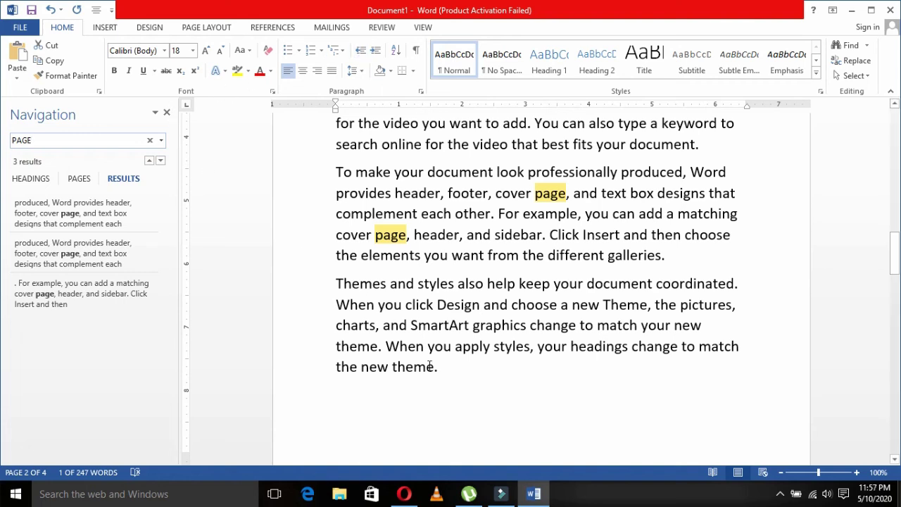
Add a new final line reading 'CTRL + R'
{"action": "left_click", "coordinate": [484, 377]}
{"action": "key", "text": "Return"}
{"action": "type", "text": "CTRL "}
{"action": "type", "text": "+ R"}
Test an alignment shortcut on the first body paragraph, then return it to left alignment
{"action": "key", "text": "Up"}
{"action": "key", "text": "Up"}
{"action": "key", "text": "Up"}
{"action": "key", "text": "Up"}
{"action": "key", "text": "Up"}
{"action": "key", "text": "Up"}
{"action": "key", "text": "Up"}
{"action": "key", "text": "Up"}
{"action": "key", "text": "Down"}
{"action": "key", "text": "Left"}
{"action": "key", "text": "Left"}
{"action": "key", "text": "Left"}
{"action": "key", "text": "Left"}
{"action": "key", "text": "ctrl+e"}
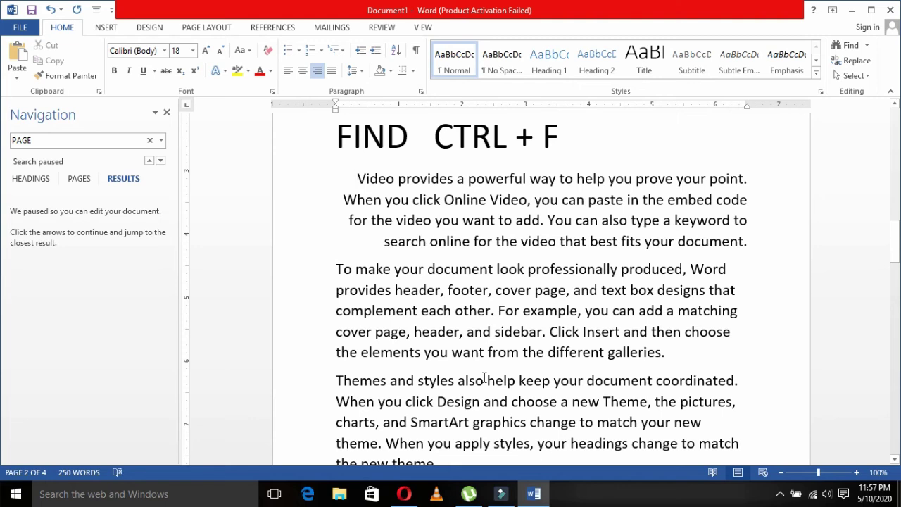
{"action": "key", "text": "ctrl+l"}
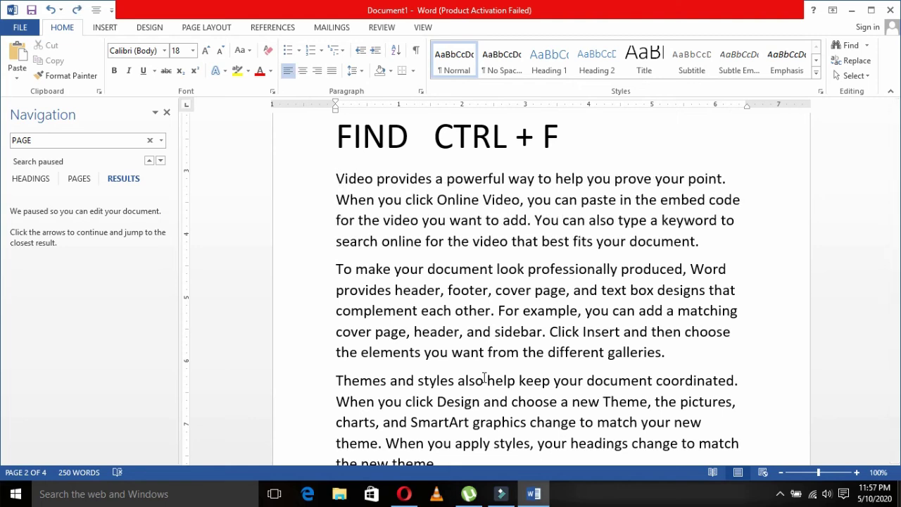
Change the R in 'CTRL + R' to H
{"action": "key", "text": "Down"}
{"action": "key", "text": "Down"}
{"action": "key", "text": "Down"}
{"action": "key", "text": "Down"}
{"action": "key", "text": "Down"}
{"action": "key", "text": "Down"}
{"action": "key", "text": "Down"}
{"action": "key", "text": "Down"}
{"action": "key", "text": "Down"}
{"action": "key", "text": "Down"}
{"action": "key", "text": "Down"}
{"action": "key", "text": "Down"}
{"action": "key", "text": "Down"}
{"action": "key", "text": "Right"}
{"action": "key", "text": "Right"}
{"action": "key", "text": "Right"}
{"action": "key", "text": "Right"}
{"action": "key", "text": "Right"}
{"action": "key", "text": "Right"}
{"action": "key", "text": "shift+Right"}
{"action": "type", "text": "H"}
Return to the first paragraph and open Replace with PAGE as the search text
{"action": "scroll", "coordinate": [483, 377], "scroll_direction": "up", "scroll_amount": 1}
{"action": "key", "text": "Down"}
{"action": "key", "text": "Down"}
{"action": "key", "text": "Down"}
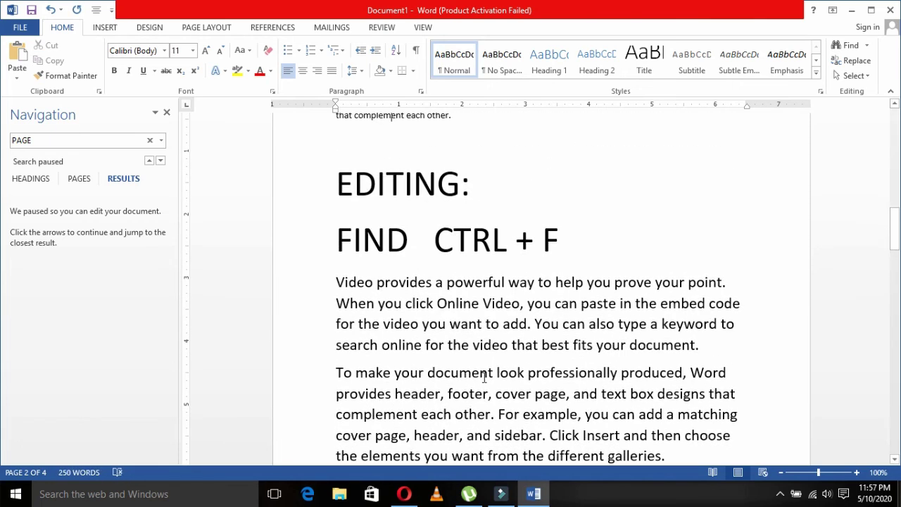
{"action": "key", "text": "Down"}
{"action": "key", "text": "Down"}
{"action": "key", "text": "Left"}
{"action": "key", "text": "Left"}
{"action": "key", "text": "Left"}
{"action": "key", "text": "Left"}
{"action": "key", "text": "Left"}
{"action": "key", "text": "Left"}
{"action": "key", "text": "Left"}
{"action": "key", "text": "Left"}
{"action": "key", "text": "ctrl+h"}
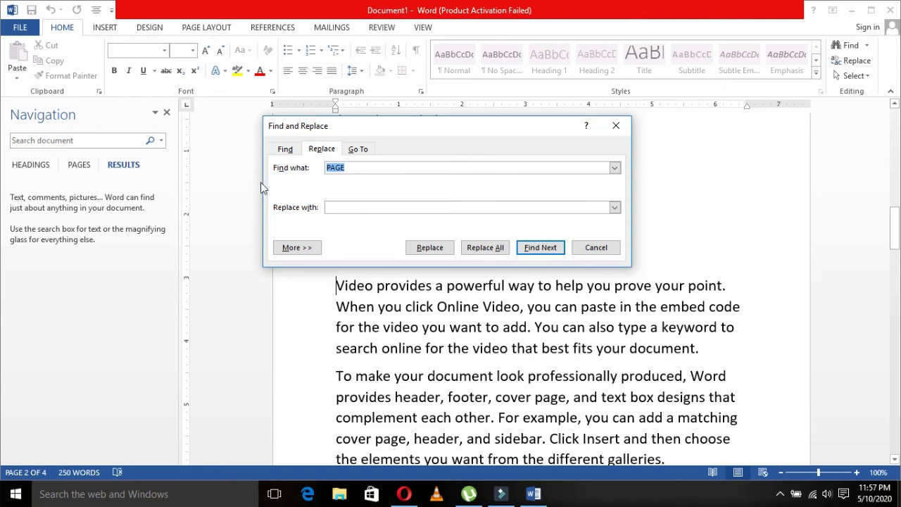
Close the Navigation pane and enter FILES as the replacement for PAGE
{"action": "left_click", "coordinate": [168, 114]}
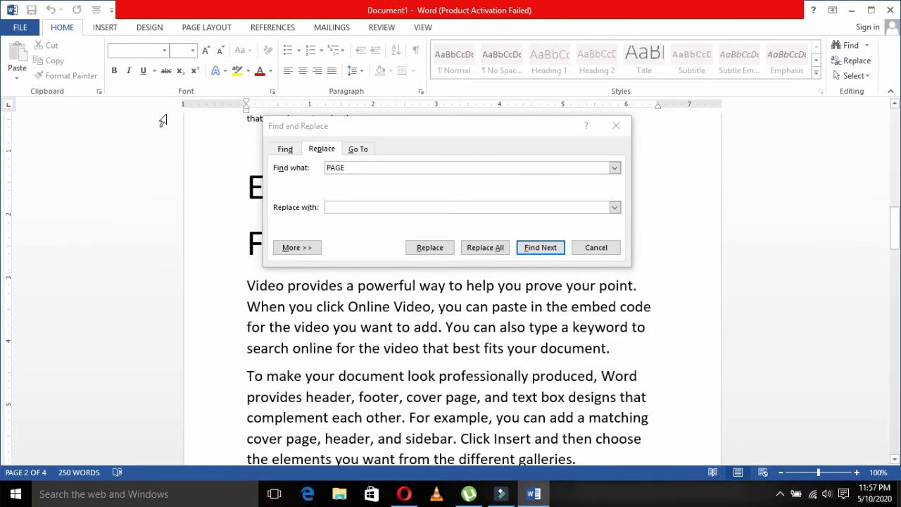
{"action": "left_click", "coordinate": [411, 167]}
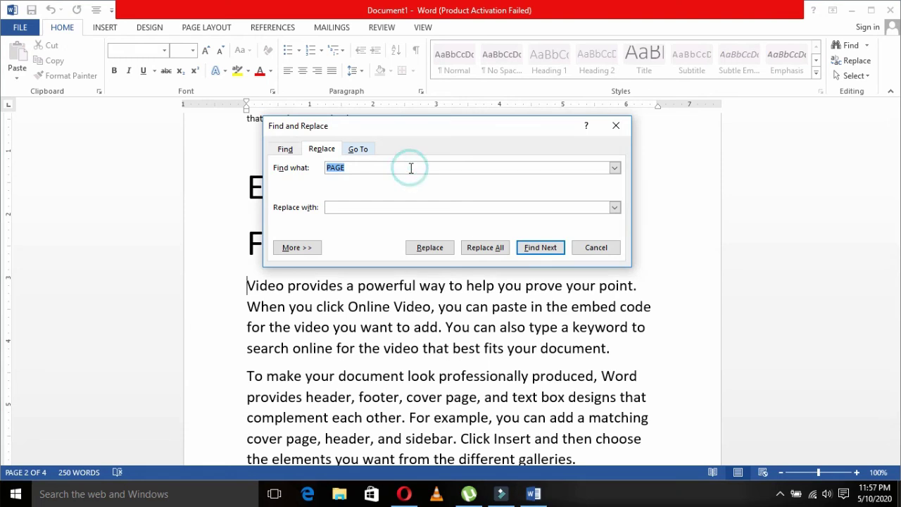
{"action": "left_click", "coordinate": [388, 208]}
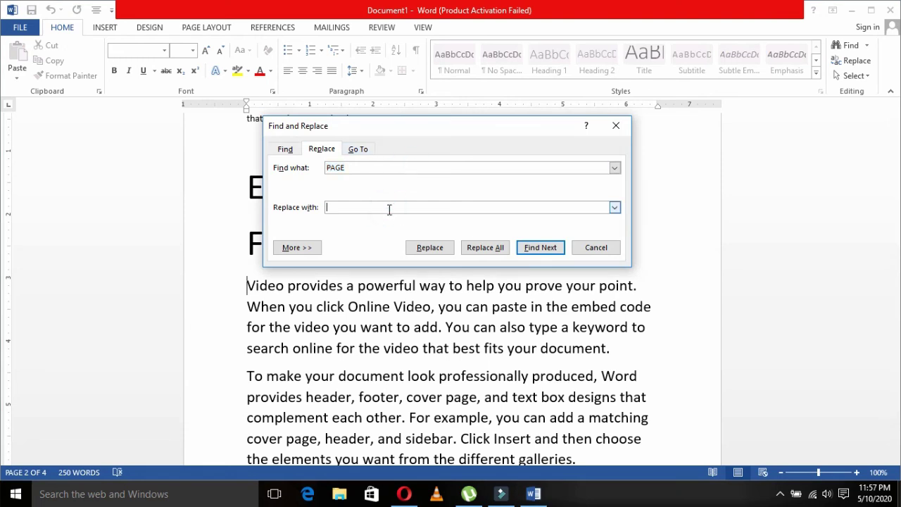
{"action": "type", "text": "FILES"}
Replace both occurrences of page with FILES, then close the Find and Replace dialog
{"action": "left_click", "coordinate": [442, 250]}
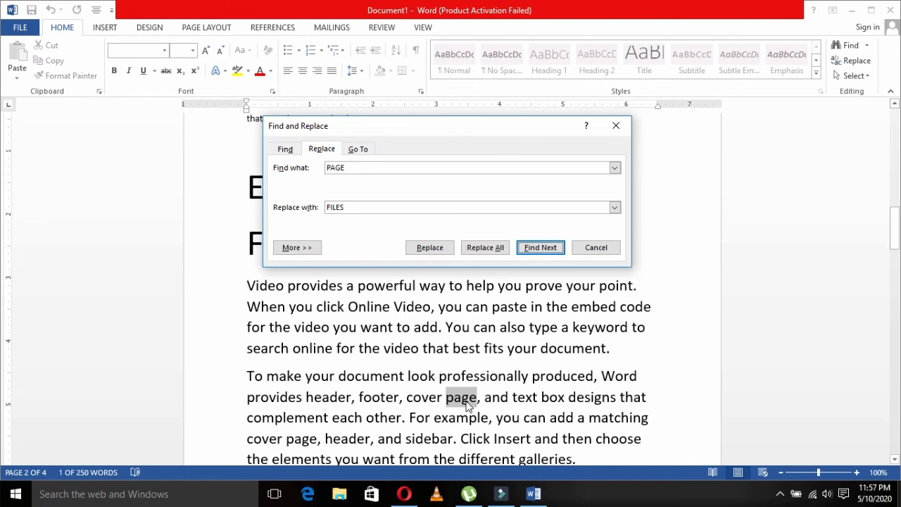
{"action": "left_click", "coordinate": [430, 250]}
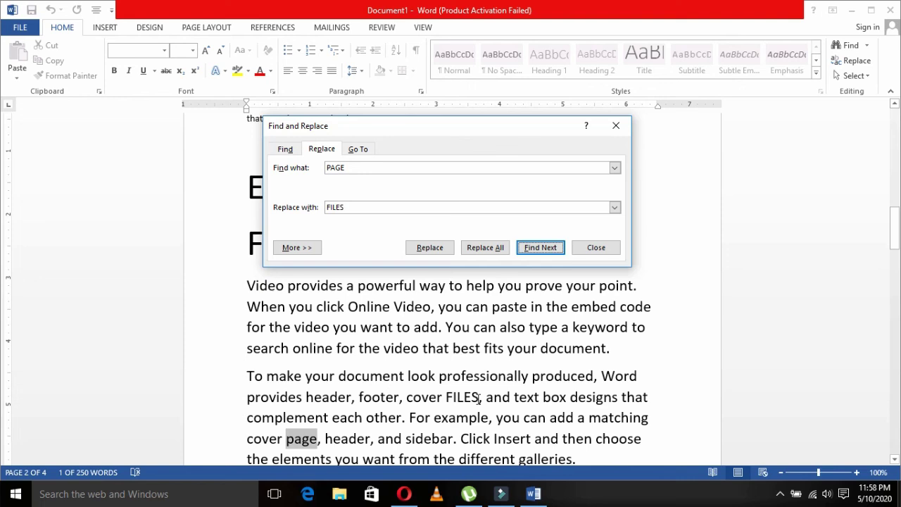
{"action": "left_click", "coordinate": [479, 250]}
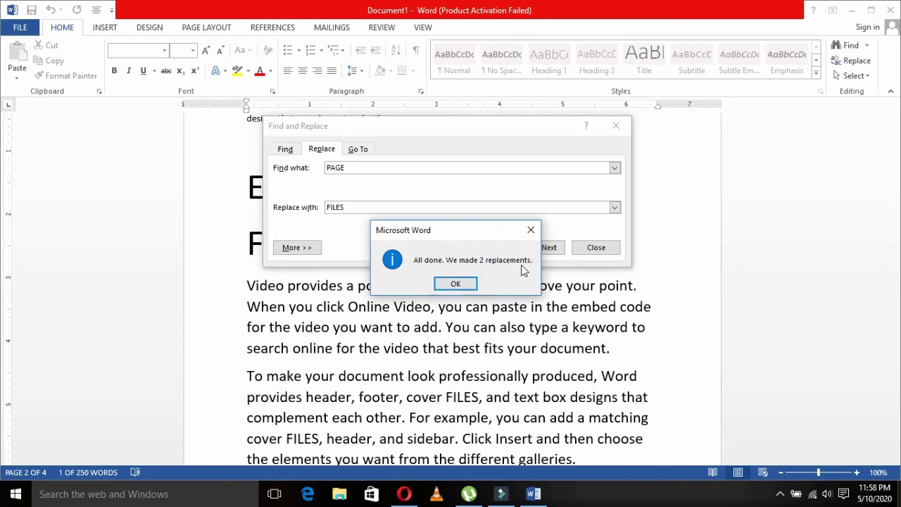
{"action": "left_click", "coordinate": [456, 283]}
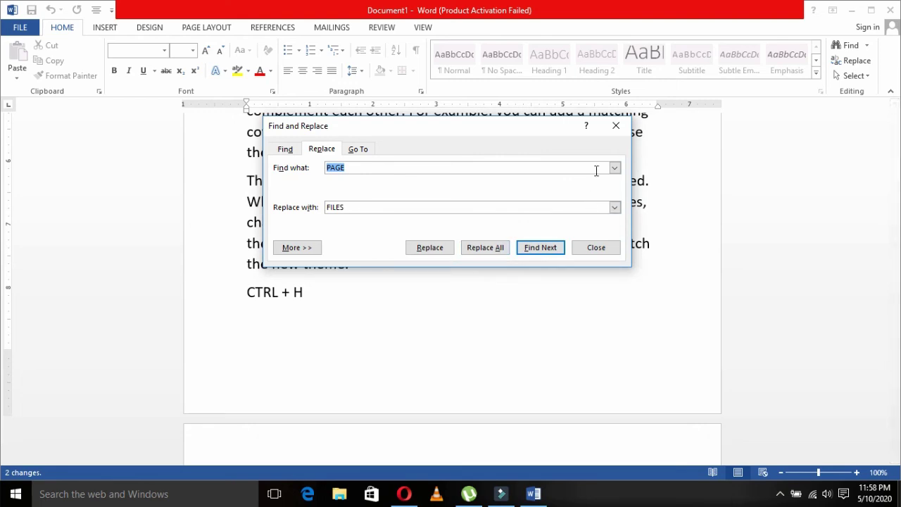
{"action": "left_click", "coordinate": [619, 133]}
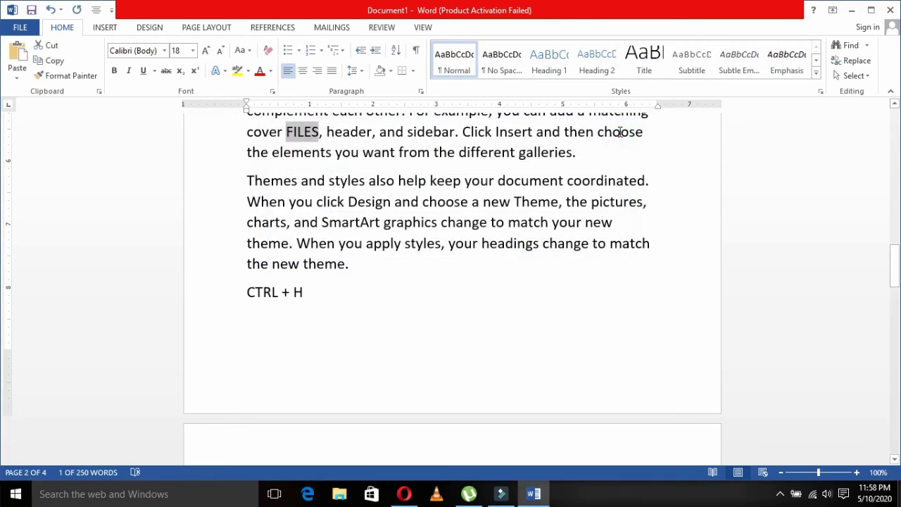
{"action": "left_click", "coordinate": [635, 245]}
Practise character selection on the first word Video, then cancel the selection
{"action": "key", "text": "Up"}
{"action": "key", "text": "Up"}
{"action": "key", "text": "Up"}
{"action": "key", "text": "Up"}
{"action": "key", "text": "Up"}
{"action": "key", "text": "Up"}
{"action": "key", "text": "Up"}
{"action": "key", "text": "Down"}
{"action": "key", "text": "Left"}
{"action": "key", "text": "Right"}
{"action": "key", "text": "Left"}
{"action": "key", "text": "Left"}
{"action": "key", "text": "Left"}
{"action": "key", "text": "Left"}
{"action": "key", "text": "Left"}
{"action": "key", "text": "Left"}
{"action": "key", "text": "Left"}
{"action": "key", "text": "Left"}
{"action": "key", "text": "Left"}
{"action": "key", "text": "Left"}
{"action": "key", "text": "Left"}
{"action": "key", "text": "Left"}
{"action": "key", "text": "Left"}
{"action": "key", "text": "Left"}
{"action": "key", "text": "Left"}
{"action": "key", "text": "Left"}
{"action": "key", "text": "Left"}
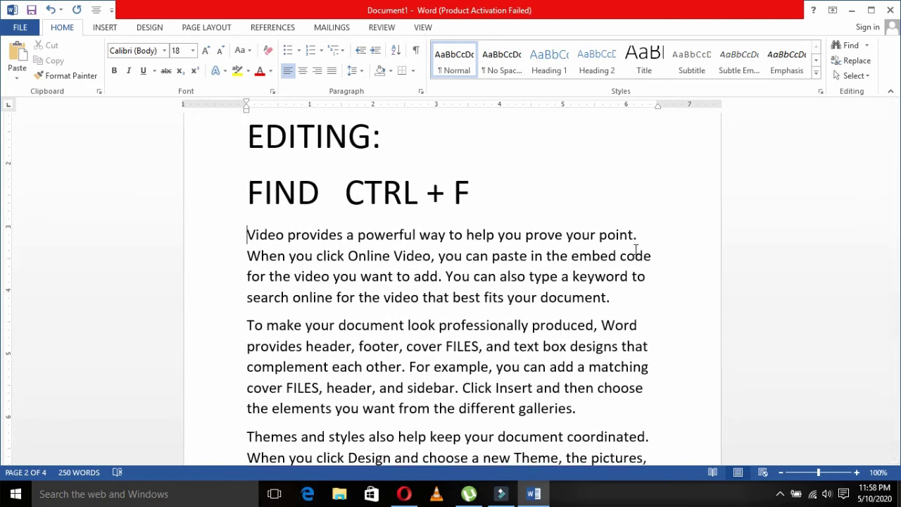
{"action": "key", "text": "shift+Right"}
{"action": "key", "text": "shift+Right"}
{"action": "key", "text": "shift+Right"}
{"action": "key", "text": "shift+Right"}
{"action": "key", "text": "shift+Right"}
{"action": "key", "text": "shift+Right"}
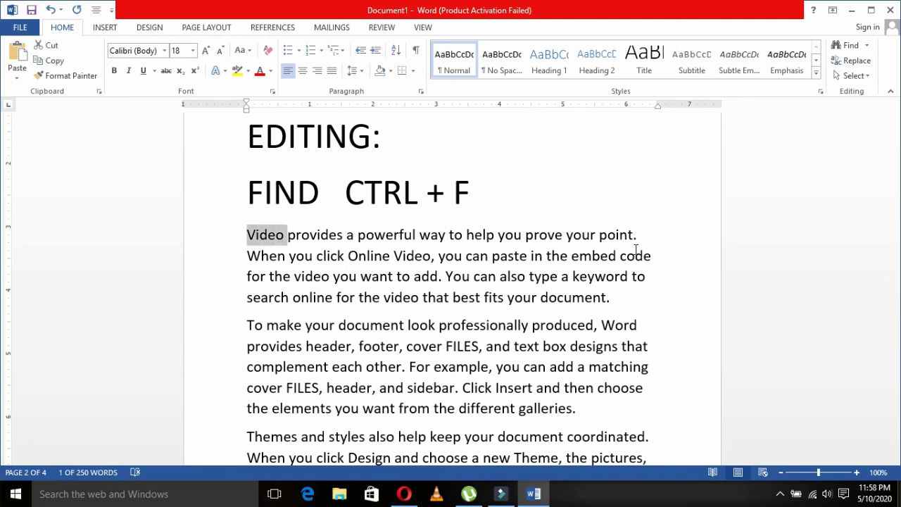
{"action": "key", "text": "shift+Left"}
{"action": "key", "text": "Left"}
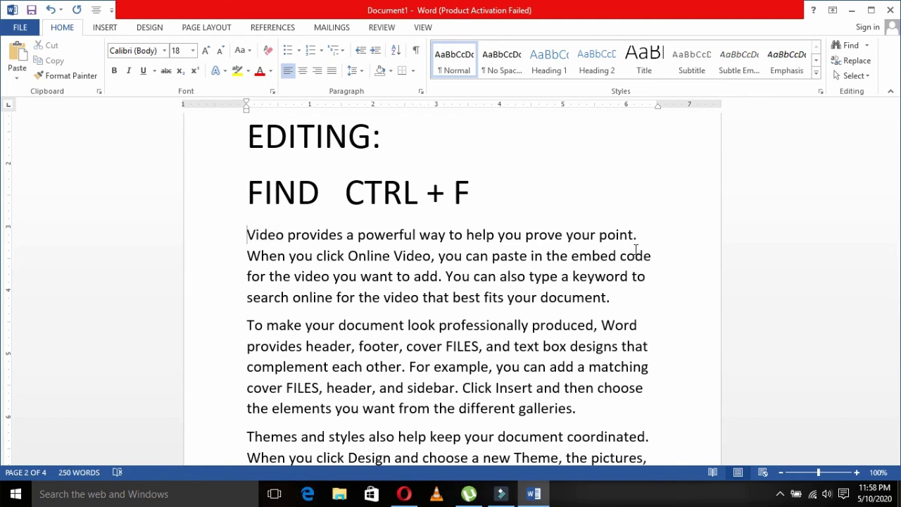
Insert a line above the paragraph reading 'WHOLE WORD SELECT CTRL + SHIFT + ARROW'
{"action": "key", "text": "Return"}
{"action": "key", "text": "Up"}
{"action": "type", "text": "WHOLE WORD SELECT             "}
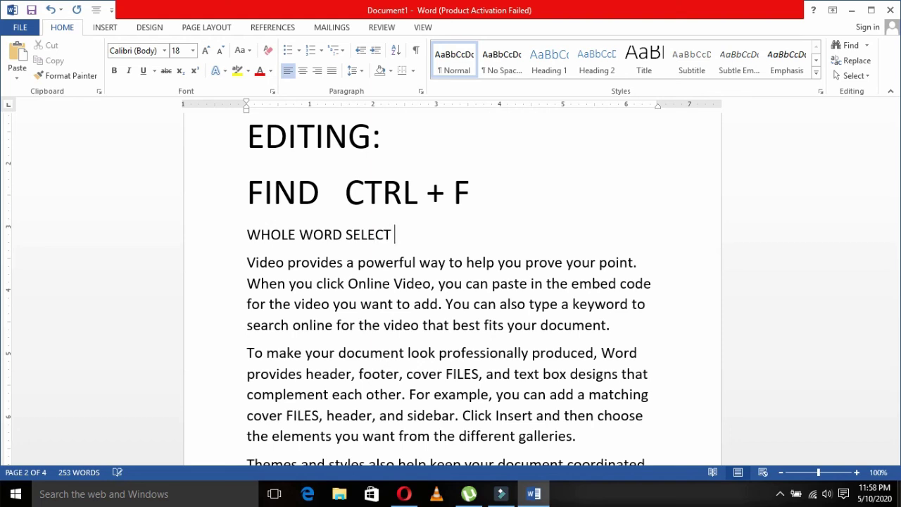
{"action": "type", "text": "CTRL + SHIFT + "}
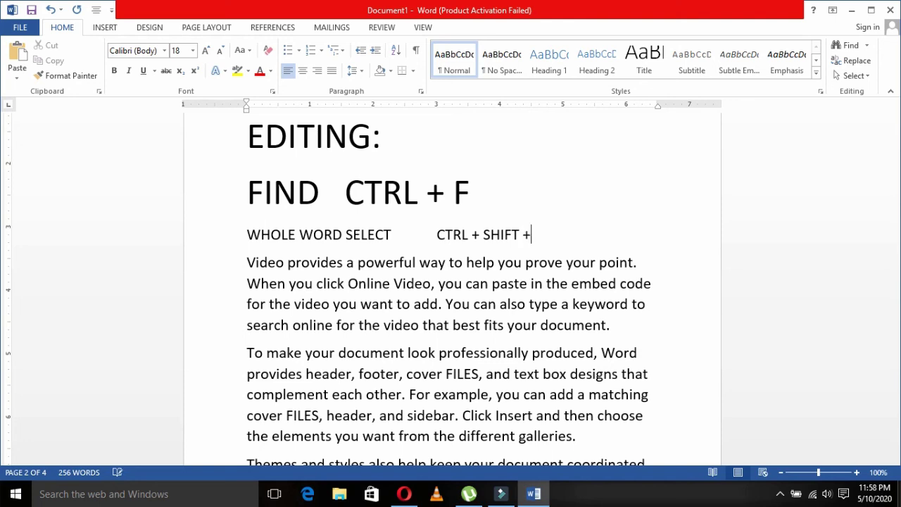
{"action": "type", "text": "ARROW"}
Select the Video paragraph word by word with Ctrl+Shift+Right, then clear the selection
{"action": "key", "text": "Down"}
{"action": "key", "text": "ctrl+Left"}
{"action": "key", "text": "ctrl+Left"}
{"action": "key", "text": "ctrl+Left"}
{"action": "key", "text": "ctrl+Left"}
{"action": "key", "text": "ctrl+Left"}
{"action": "key", "text": "ctrl+Left"}
{"action": "key", "text": "ctrl+Left"}
{"action": "key", "text": "ctrl+Left"}
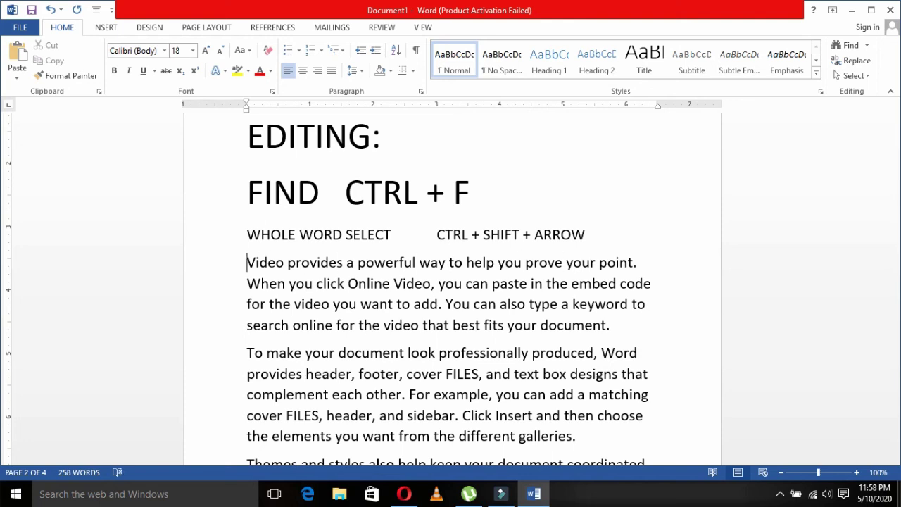
{"action": "key", "text": "ctrl+shift+Right"}
{"action": "key", "text": "ctrl+shift+Right"}
{"action": "key", "text": "ctrl+shift+Right"}
{"action": "key", "text": "ctrl+shift+Right"}
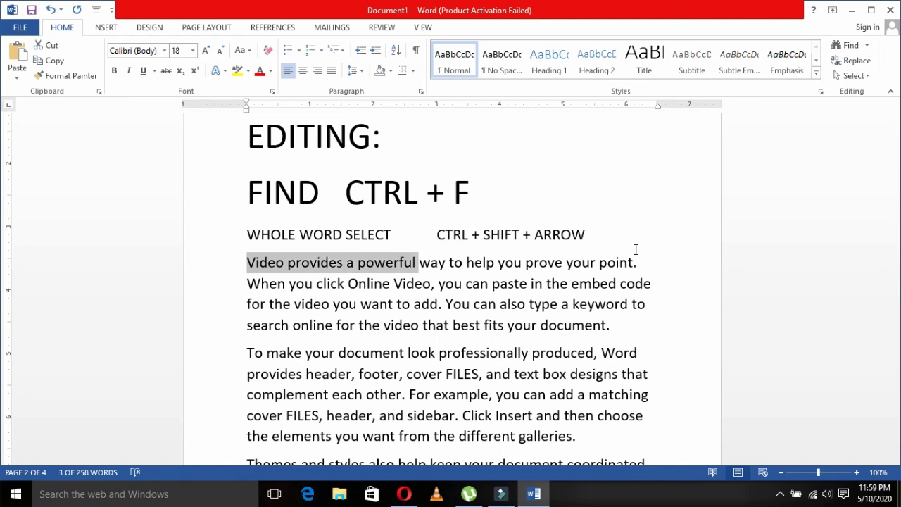
{"action": "key", "text": "ctrl+shift+Right"}
{"action": "key", "text": "ctrl+shift+Right"}
{"action": "key", "text": "ctrl+shift+Right"}
{"action": "key", "text": "ctrl+shift+Right"}
{"action": "key", "text": "ctrl+shift+Right"}
{"action": "key", "text": "ctrl+shift+Right"}
{"action": "key", "text": "ctrl+shift+Right"}
{"action": "key", "text": "ctrl+shift+Right"}
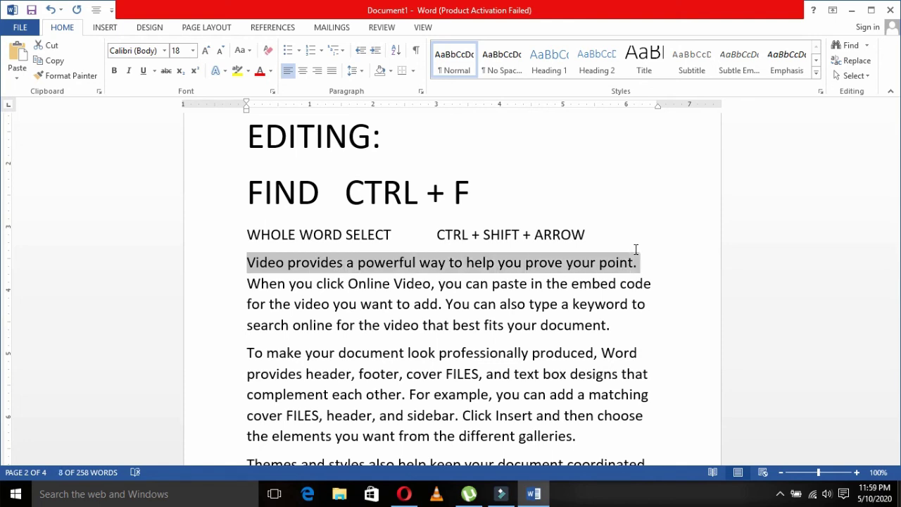
{"action": "key", "text": "ctrl+shift+Right"}
{"action": "key", "text": "ctrl+shift+Right"}
{"action": "key", "text": "ctrl+shift+Right"}
{"action": "key", "text": "ctrl+shift+Right"}
{"action": "key", "text": "ctrl+shift+Right"}
{"action": "key", "text": "ctrl+shift+Right"}
{"action": "key", "text": "ctrl+shift+Right"}
{"action": "key", "text": "ctrl+shift+Right"}
{"action": "key", "text": "ctrl+shift+Right"}
{"action": "key", "text": "ctrl+shift+Right"}
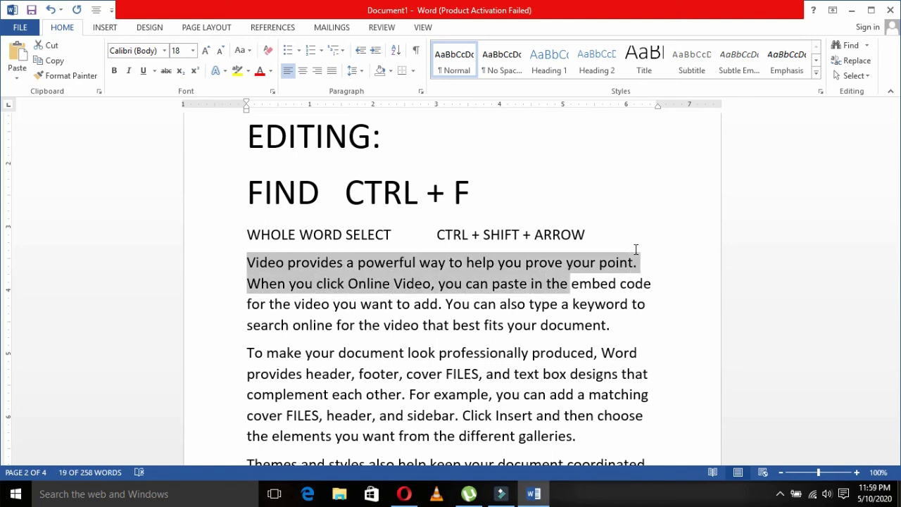
{"action": "key", "text": "ctrl+shift+Right"}
{"action": "key", "text": "ctrl+shift+Right"}
{"action": "key", "text": "ctrl+shift+Right"}
{"action": "key", "text": "ctrl+shift+Right"}
{"action": "key", "text": "ctrl+shift+Right"}
{"action": "key", "text": "ctrl+shift+Right"}
{"action": "key", "text": "ctrl+shift+Right"}
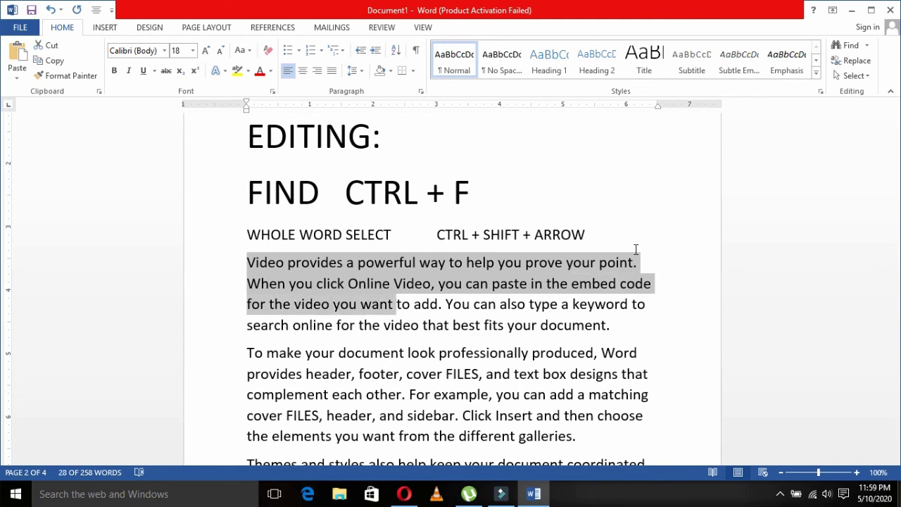
{"action": "key", "text": "Up"}
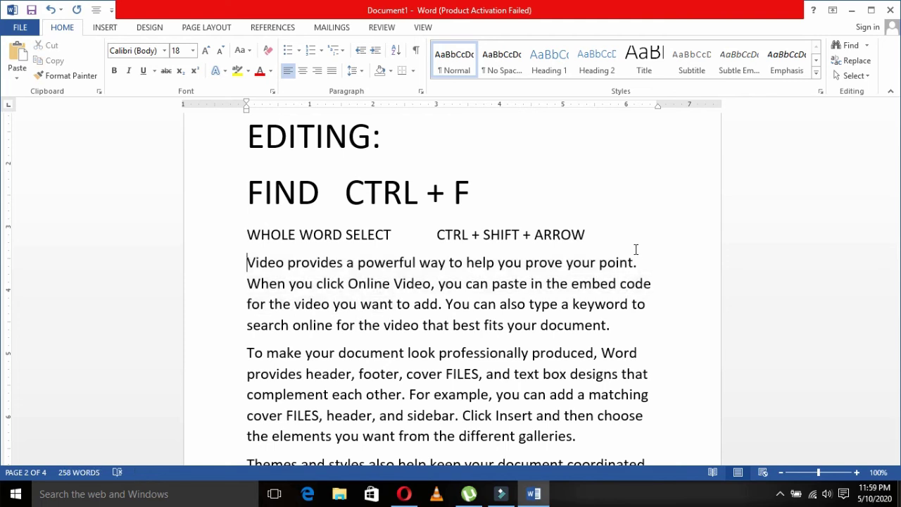
Add a blank line below the WHOLE WORD SELECT note
{"action": "key", "text": "Return"}
{"action": "key", "text": "Up"}
{"action": "key", "text": "Up"}
{"action": "key", "text": "Down"}
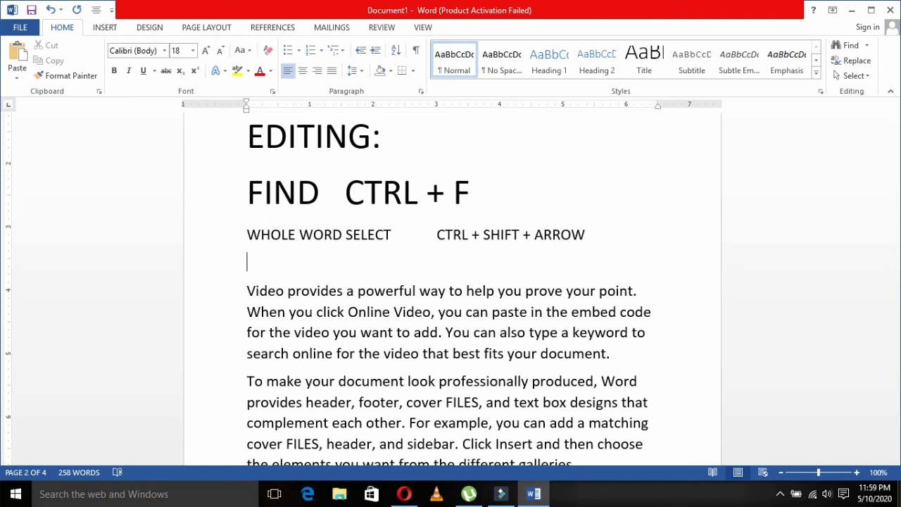
Type the COMPLETE LINE entry with SHIFT + END tabbed into the shortcut column
{"action": "type", "text": "COMPLETE LINE SHIFT"}
{"action": "key", "text": "Left"}
{"action": "key", "text": "Left"}
{"action": "key", "text": "Left"}
{"action": "key", "text": "Left"}
{"action": "key", "text": "Left"}
{"action": "key", "text": "Left"}
{"action": "key", "text": "Tab"}
{"action": "key", "text": "Right"}
{"action": "key", "text": "Right"}
{"action": "key", "text": "Right"}
{"action": "key", "text": "Right"}
{"action": "key", "text": "Right"}
{"action": "key", "text": "Right"}
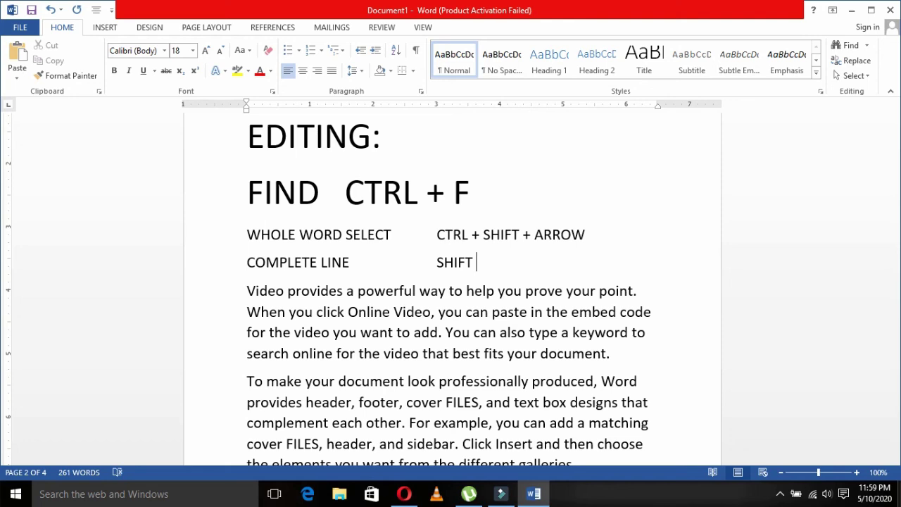
{"action": "type", "text": "+ END"}
Demonstrate selecting along the first line of the Video paragraph, then clear the selection
{"action": "key", "text": "Down"}
{"action": "key", "text": "Left"}
{"action": "key", "text": "Left"}
{"action": "key", "text": "Left"}
{"action": "key", "text": "Left"}
{"action": "key", "text": "Left"}
{"action": "key", "text": "Left"}
{"action": "key", "text": "Left"}
{"action": "key", "text": "Left"}
{"action": "key", "text": "Left"}
{"action": "key", "text": "Left"}
{"action": "key", "text": "Left"}
{"action": "key", "text": "Left"}
{"action": "key", "text": "shift+Right"}
{"action": "key", "text": "shift+Right"}
{"action": "key", "text": "shift+Right"}
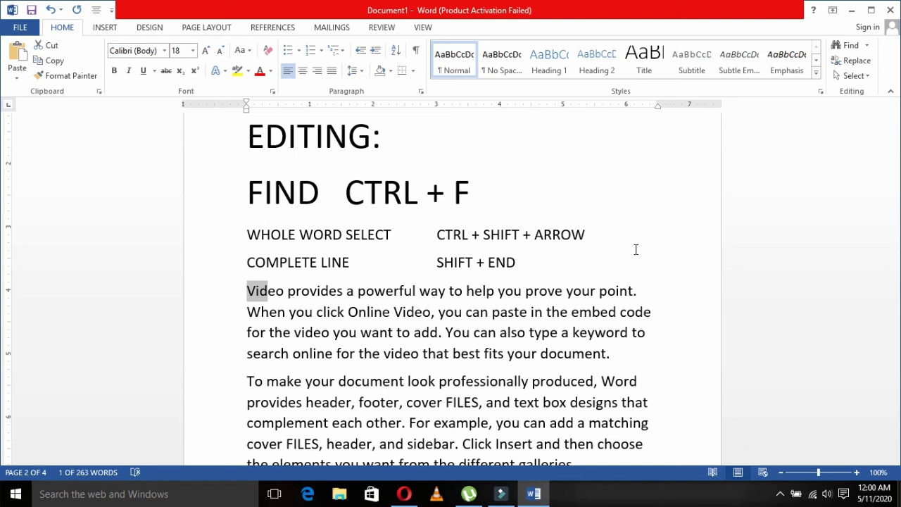
{"action": "key", "text": "shift+Right"}
{"action": "key", "text": "shift+Right"}
{"action": "key", "text": "shift+Right"}
{"action": "key", "text": "shift+Right"}
{"action": "key", "text": "shift+Right"}
{"action": "key", "text": "shift+Right"}
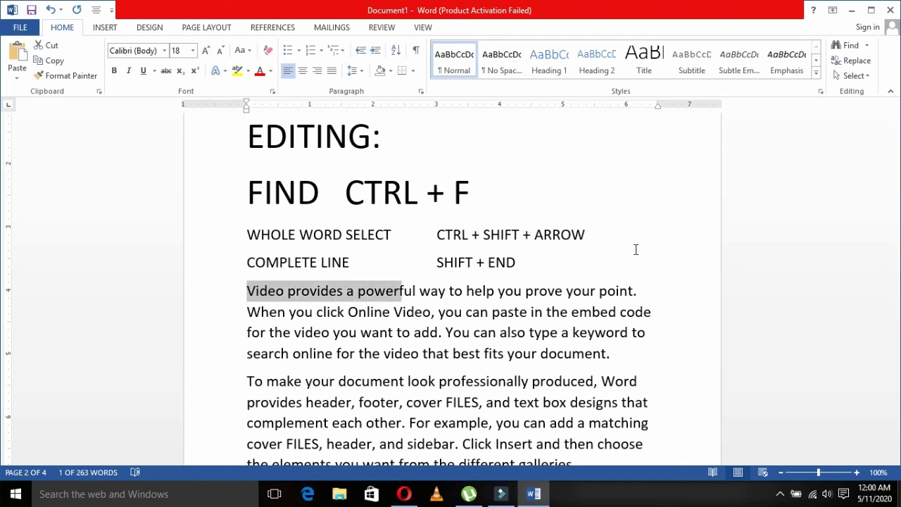
{"action": "key", "text": "shift+Right"}
{"action": "key", "text": "shift+Right"}
{"action": "key", "text": "shift+Right"}
{"action": "key", "text": "shift+Right"}
{"action": "key", "text": "shift+Right"}
{"action": "key", "text": "shift+Right"}
{"action": "key", "text": "shift+Right"}
{"action": "key", "text": "shift+Right"}
{"action": "key", "text": "shift+Right"}
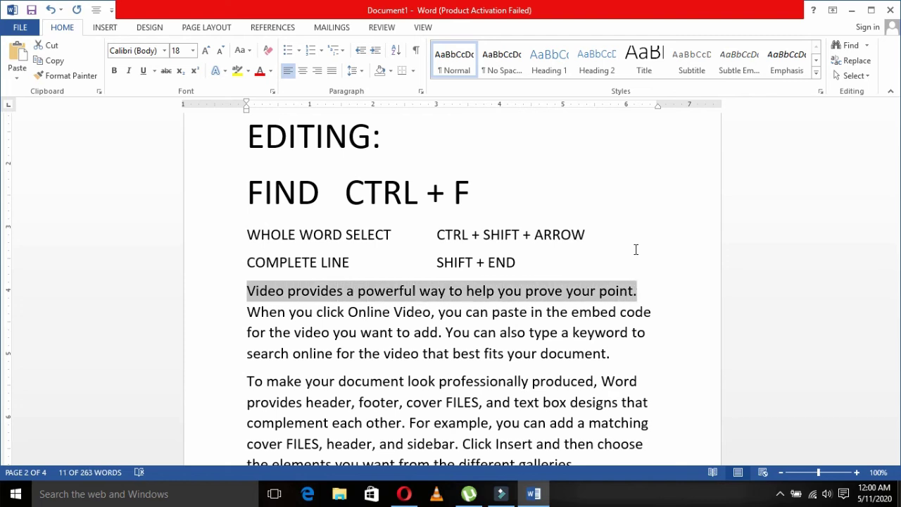
{"action": "key", "text": "Left"}
{"action": "key", "text": "Left"}
{"action": "key", "text": "Down"}
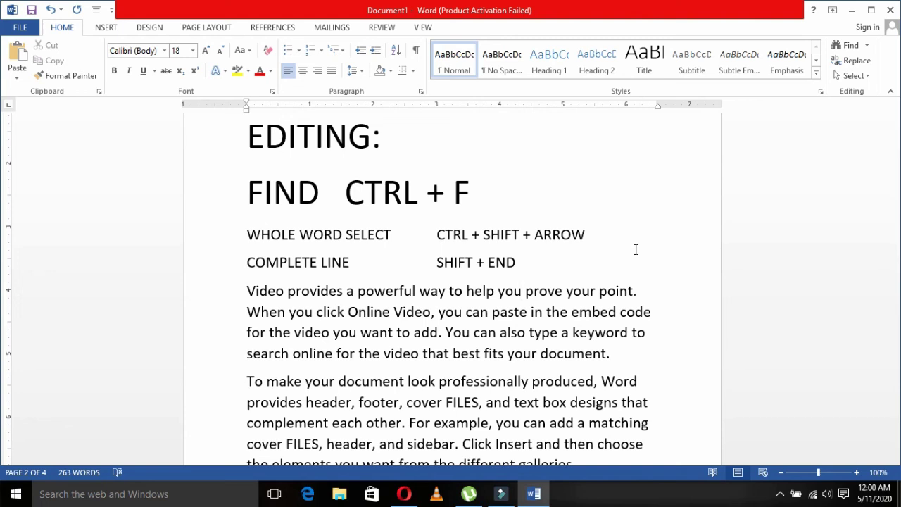
Double- and triple-click 'powerful' to select the word, then the whole paragraph
{"action": "double_click", "coordinate": [392, 292]}
{"action": "triple_click", "coordinate": [393, 292]}
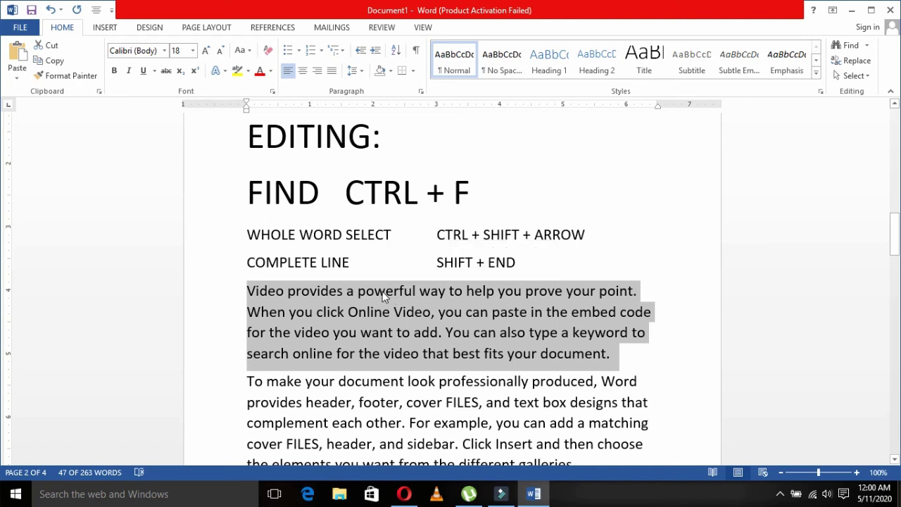
{"action": "double_click", "coordinate": [384, 293]}
{"action": "triple_click", "coordinate": [384, 292]}
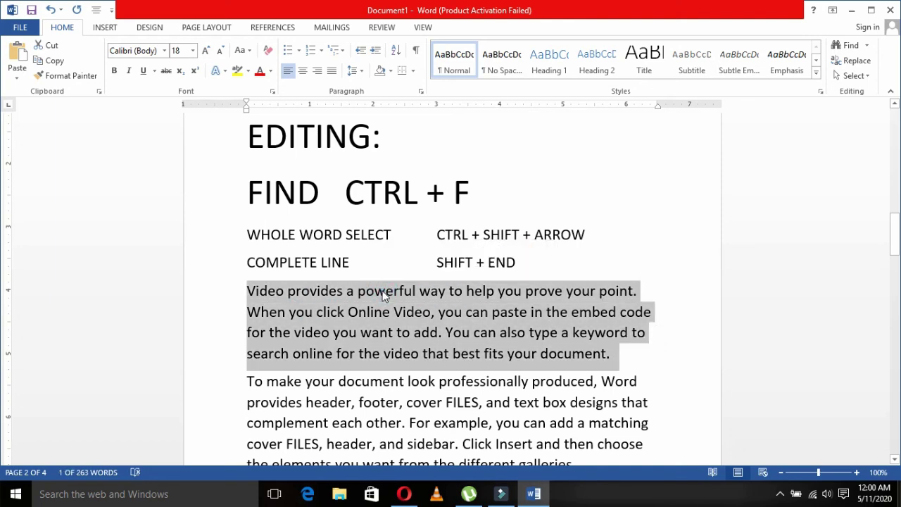
{"action": "double_click", "coordinate": [385, 293]}
{"action": "left_click", "coordinate": [384, 292]}
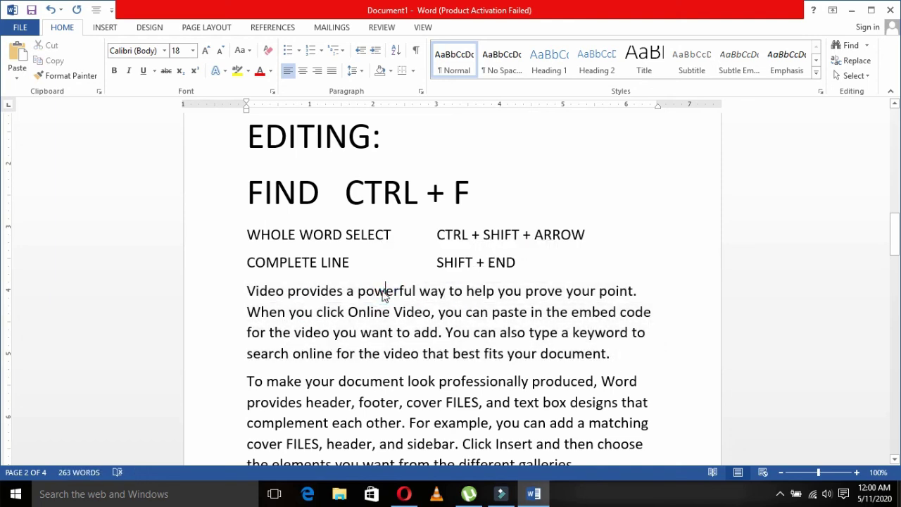
{"action": "left_click", "coordinate": [377, 263]}
{"action": "left_click", "coordinate": [541, 264]}
Step through the note headings down to the blank page and back up
{"action": "key", "text": "Down"}
{"action": "key", "text": "Down"}
{"action": "key", "text": "Down"}
{"action": "key", "text": "Down"}
{"action": "key", "text": "Down"}
{"action": "key", "text": "Down"}
{"action": "key", "text": "Down"}
{"action": "key", "text": "Down"}
{"action": "key", "text": "Down"}
{"action": "key", "text": "Down"}
{"action": "key", "text": "Down"}
{"action": "key", "text": "Down"}
{"action": "key", "text": "Down"}
{"action": "key", "text": "Down"}
{"action": "key", "text": "Down"}
{"action": "key", "text": "Down"}
{"action": "key", "text": "Down"}
{"action": "key", "text": "Up"}
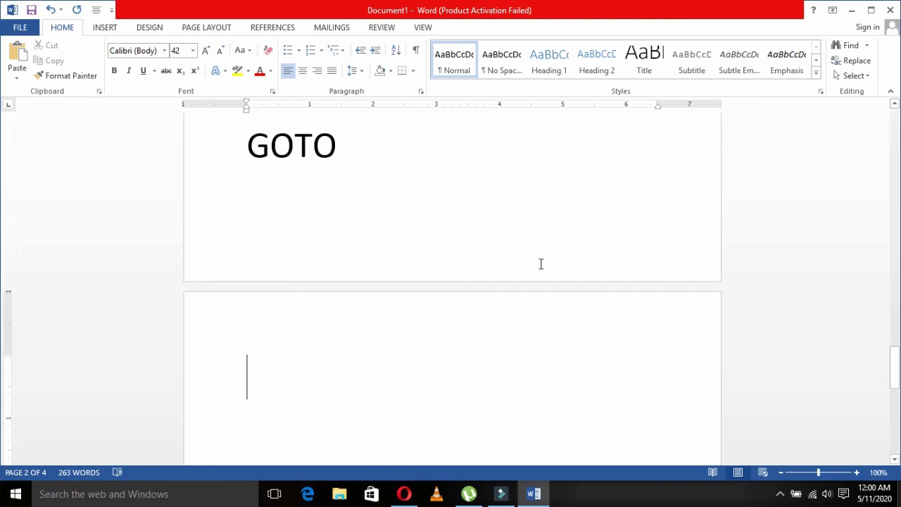
{"action": "key", "text": "Up"}
{"action": "key", "text": "Up"}
{"action": "key", "text": "Up"}
{"action": "key", "text": "Down"}
{"action": "key", "text": "End"}
{"action": "key", "text": "Down"}
{"action": "key", "text": "Down"}
{"action": "key", "text": "Down"}
{"action": "key", "text": "Down"}
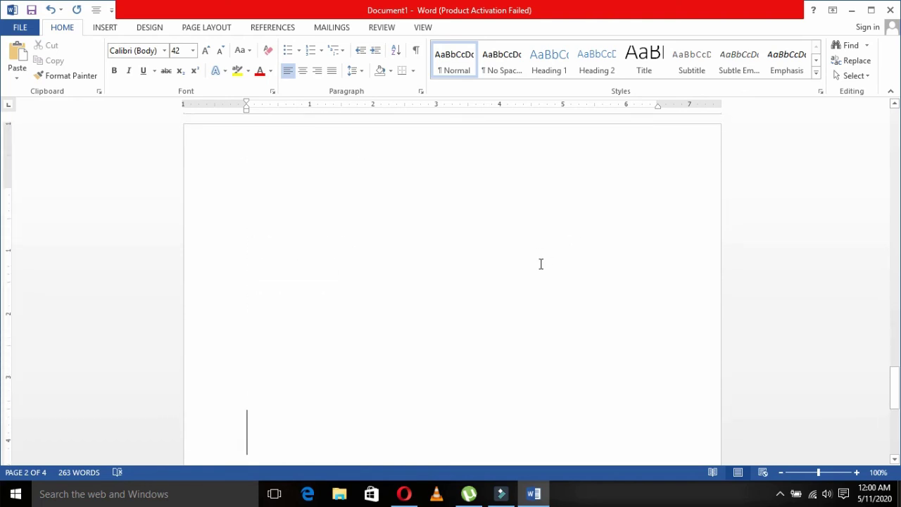
{"action": "key", "text": "Up"}
{"action": "key", "text": "Up"}
{"action": "key", "text": "Up"}
{"action": "key", "text": "Up"}
{"action": "key", "text": "Up"}
{"action": "key", "text": "Up"}
{"action": "key", "text": "Up"}
{"action": "key", "text": "Up"}
{"action": "key", "text": "Up"}
Add page breaks at the document end until it reaches 47 pages
{"action": "key", "text": "Page_Up"}
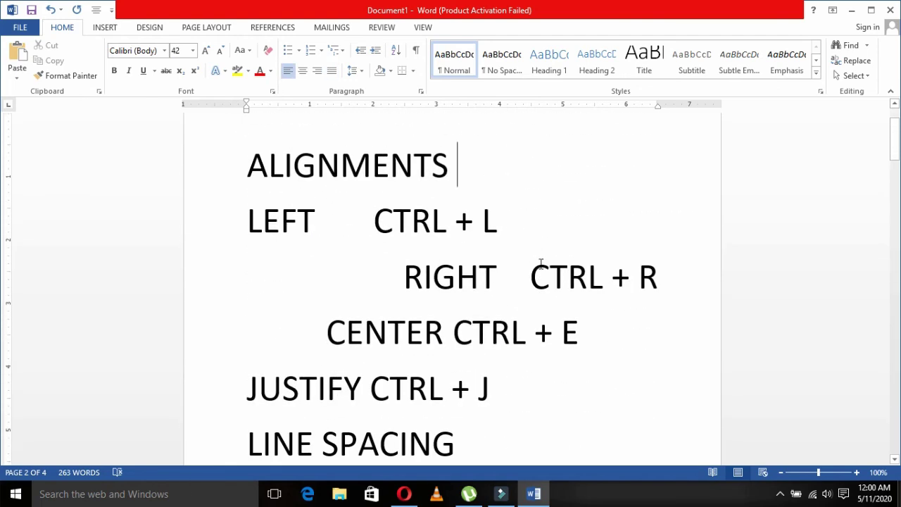
{"action": "key", "text": "Down"}
{"action": "key", "text": "Down"}
{"action": "key", "text": "Down"}
{"action": "key", "text": "Down"}
{"action": "key", "text": "Down"}
{"action": "key", "text": "Down"}
{"action": "key", "text": "Down"}
{"action": "key", "text": "Down"}
{"action": "key", "text": "Down"}
{"action": "key", "text": "Down"}
{"action": "key", "text": "Down"}
{"action": "key", "text": "Down"}
{"action": "key", "text": "Down"}
{"action": "key", "text": "Down"}
{"action": "key", "text": "Down"}
{"action": "key", "text": "Up"}
{"action": "key", "text": "Up"}
{"action": "key", "text": "Down"}
{"action": "key", "text": "Down"}
{"action": "key", "text": "Down"}
{"action": "key", "text": "Down"}
{"action": "key", "text": "Down"}
{"action": "key", "text": "Down"}
{"action": "key", "text": "Down"}
{"action": "key", "text": "Down"}
{"action": "key", "text": "Down"}
{"action": "key", "text": "Down"}
{"action": "key", "text": "Down"}
{"action": "key", "text": "ctrl+Return"}
{"action": "key", "text": "ctrl+Return"}
{"action": "key", "text": "ctrl+Return"}
{"action": "key", "text": "ctrl+Return"}
{"action": "key", "text": "ctrl+Return"}
{"action": "key", "text": "ctrl+Return"}
{"action": "key", "text": "ctrl+Return"}
{"action": "key", "text": "ctrl+Return"}
{"action": "key", "text": "ctrl+Return"}
{"action": "key", "text": "ctrl+Return"}
{"action": "key", "text": "ctrl+Return"}
{"action": "key", "text": "ctrl+Return"}
{"action": "key", "text": "Return"}
{"action": "key", "text": "Return"}
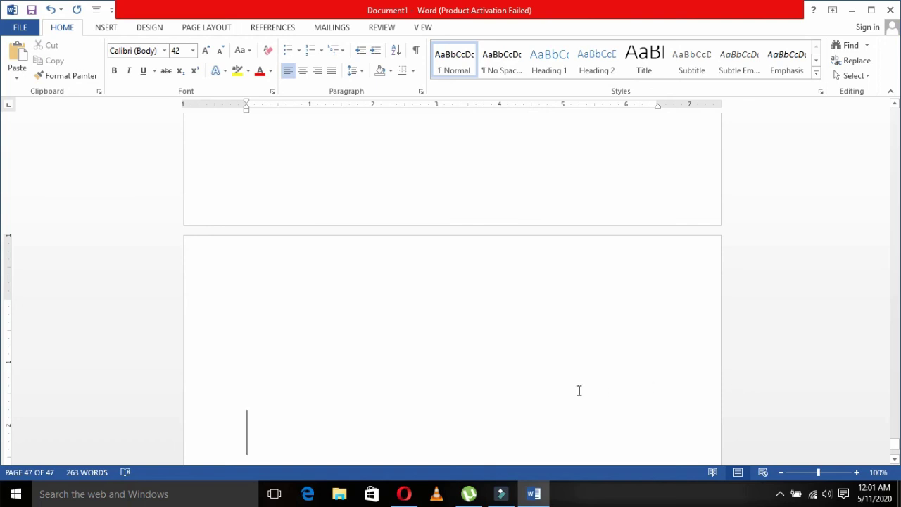
Jump to page 5 using Go To (Ctrl+G), then close the dialog
{"action": "key", "text": "ctrl+g"}
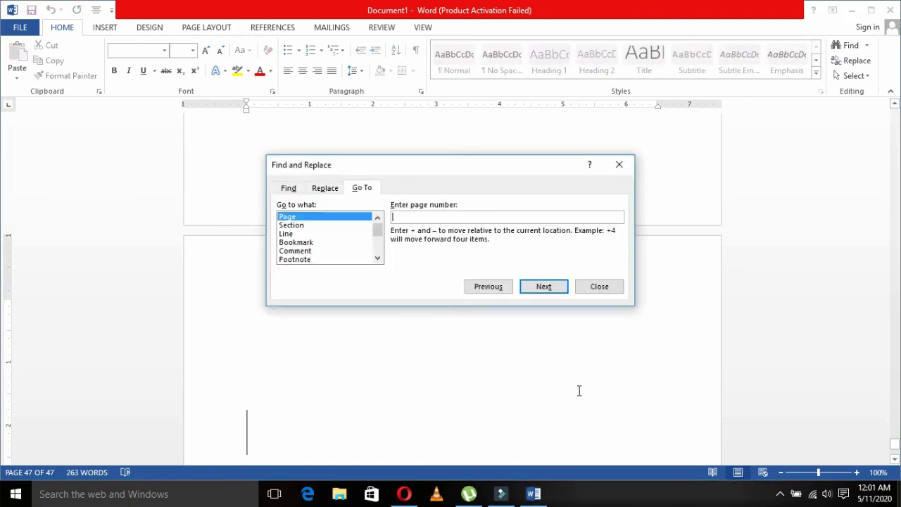
{"action": "type", "text": "5"}
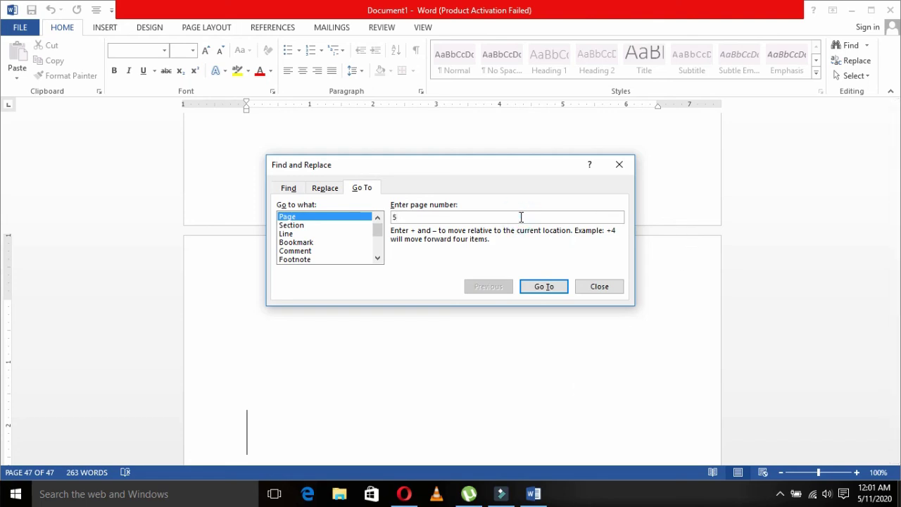
{"action": "left_click", "coordinate": [549, 295]}
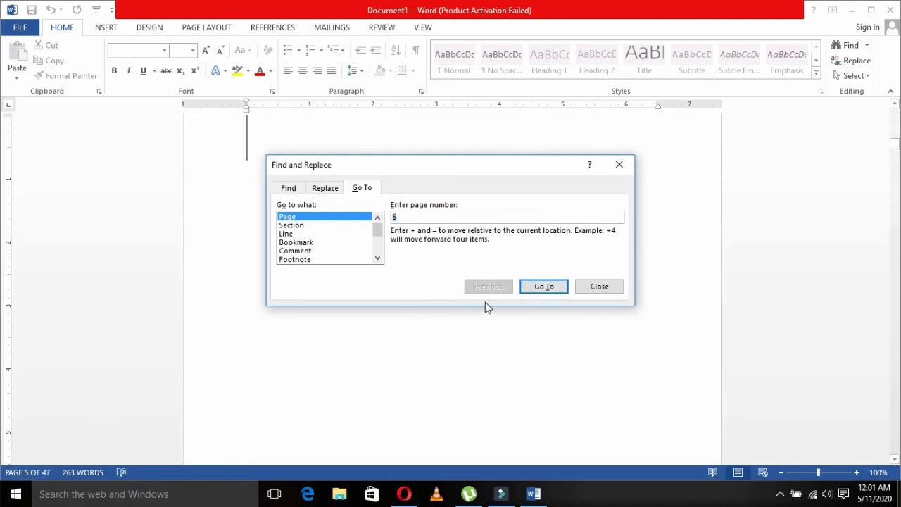
{"action": "left_click", "coordinate": [598, 289]}
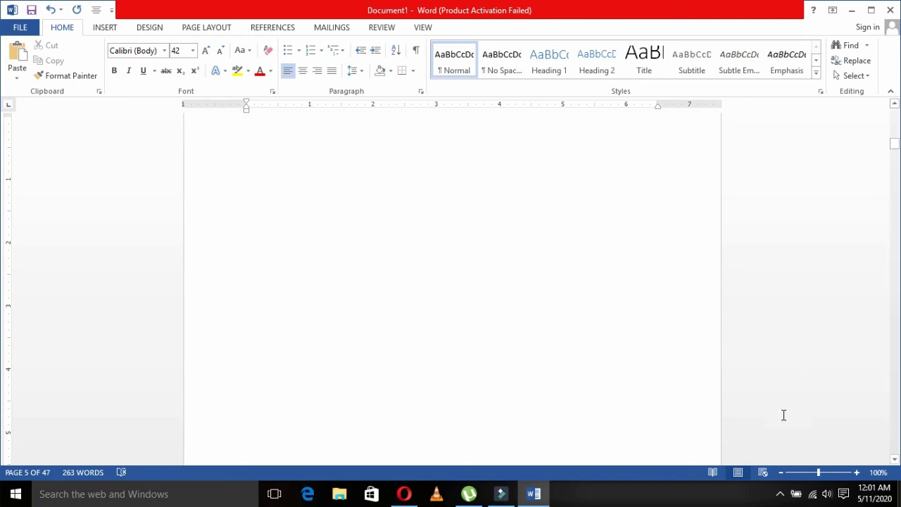
{"action": "left_click", "coordinate": [780, 495]}
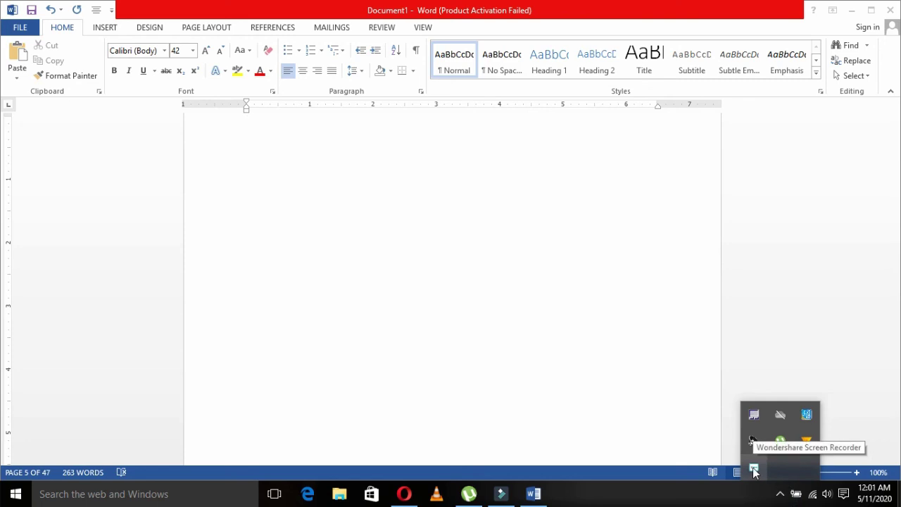
{"action": "right_click", "coordinate": [754, 470]}
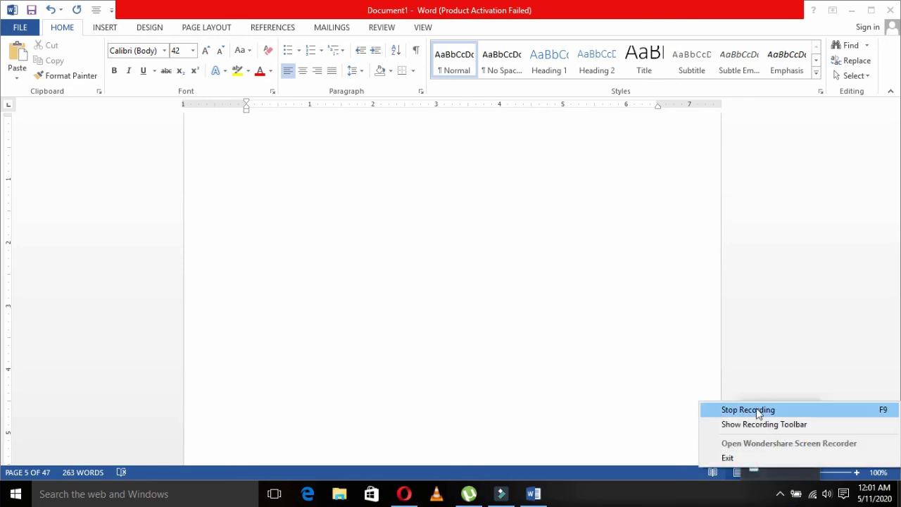